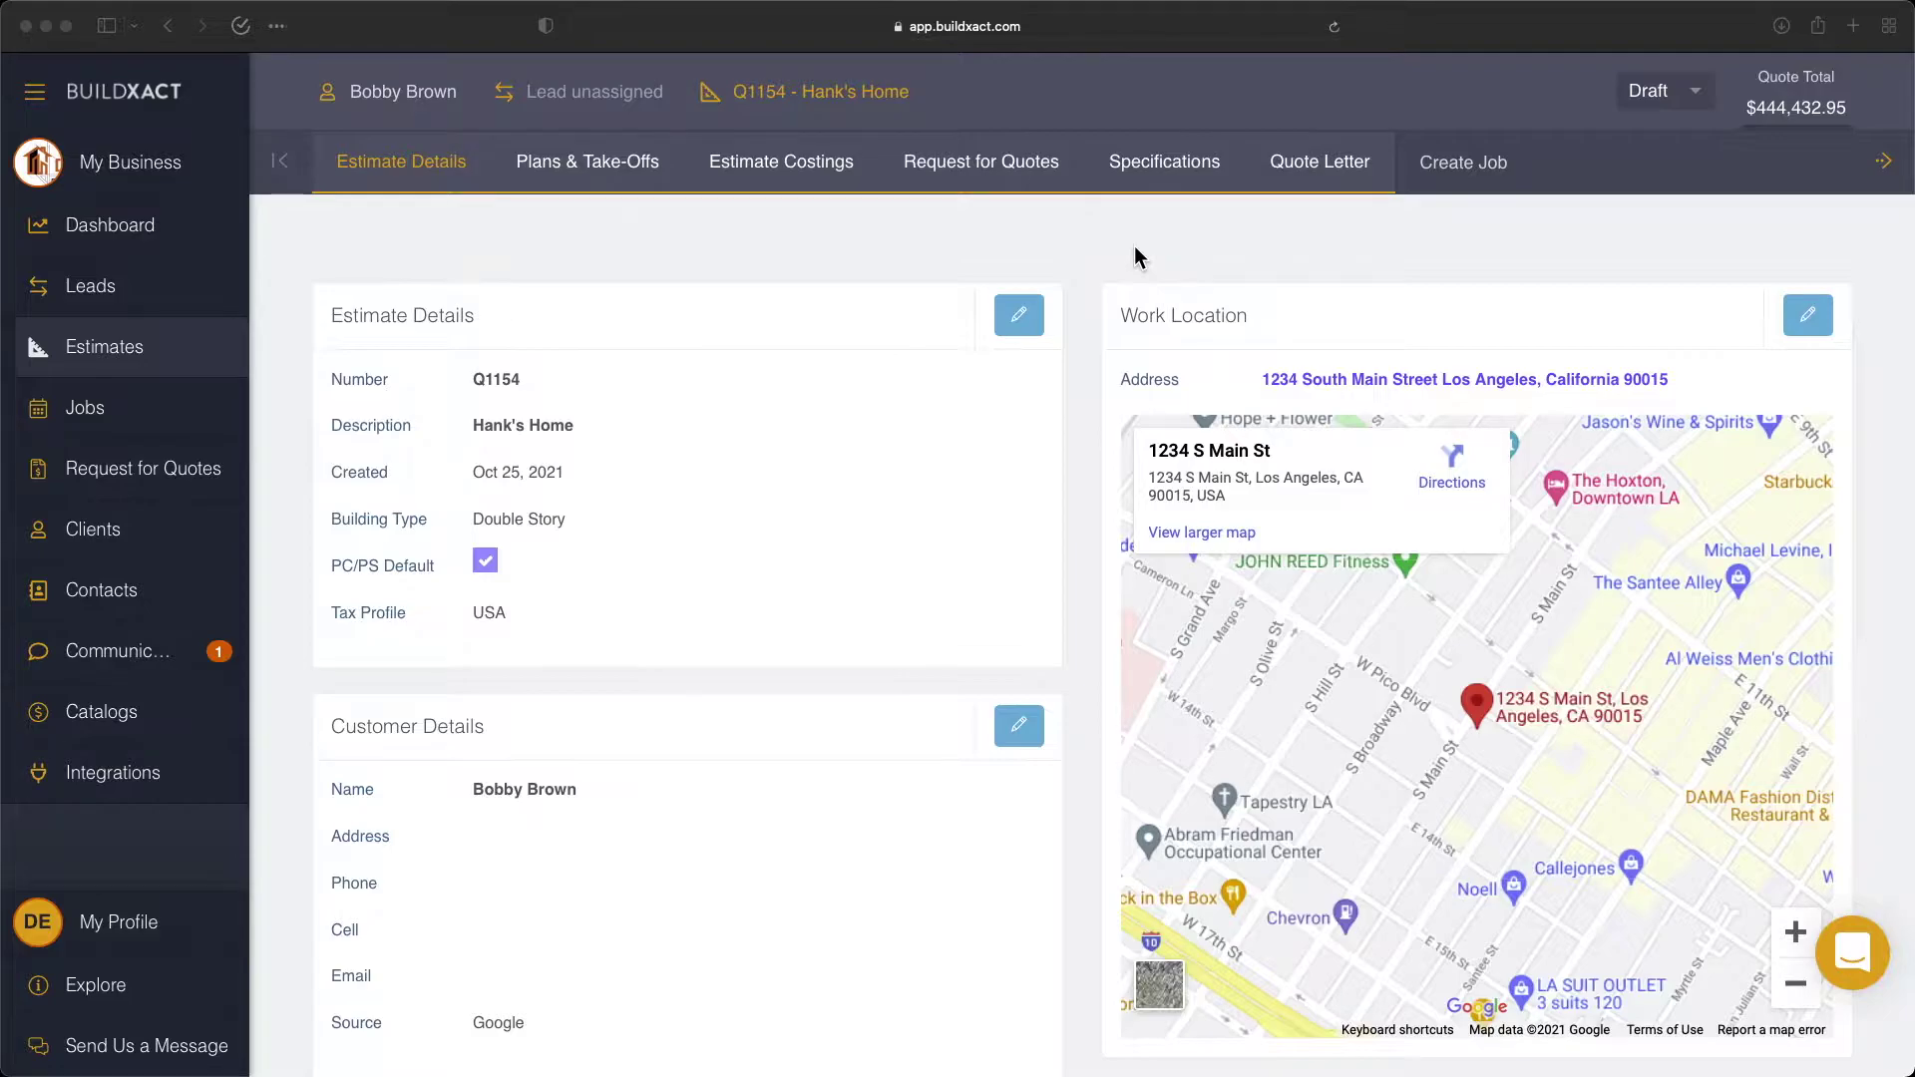
Begin creating a job from the Hank's Home estimate Q1154
left_click(1464, 178)
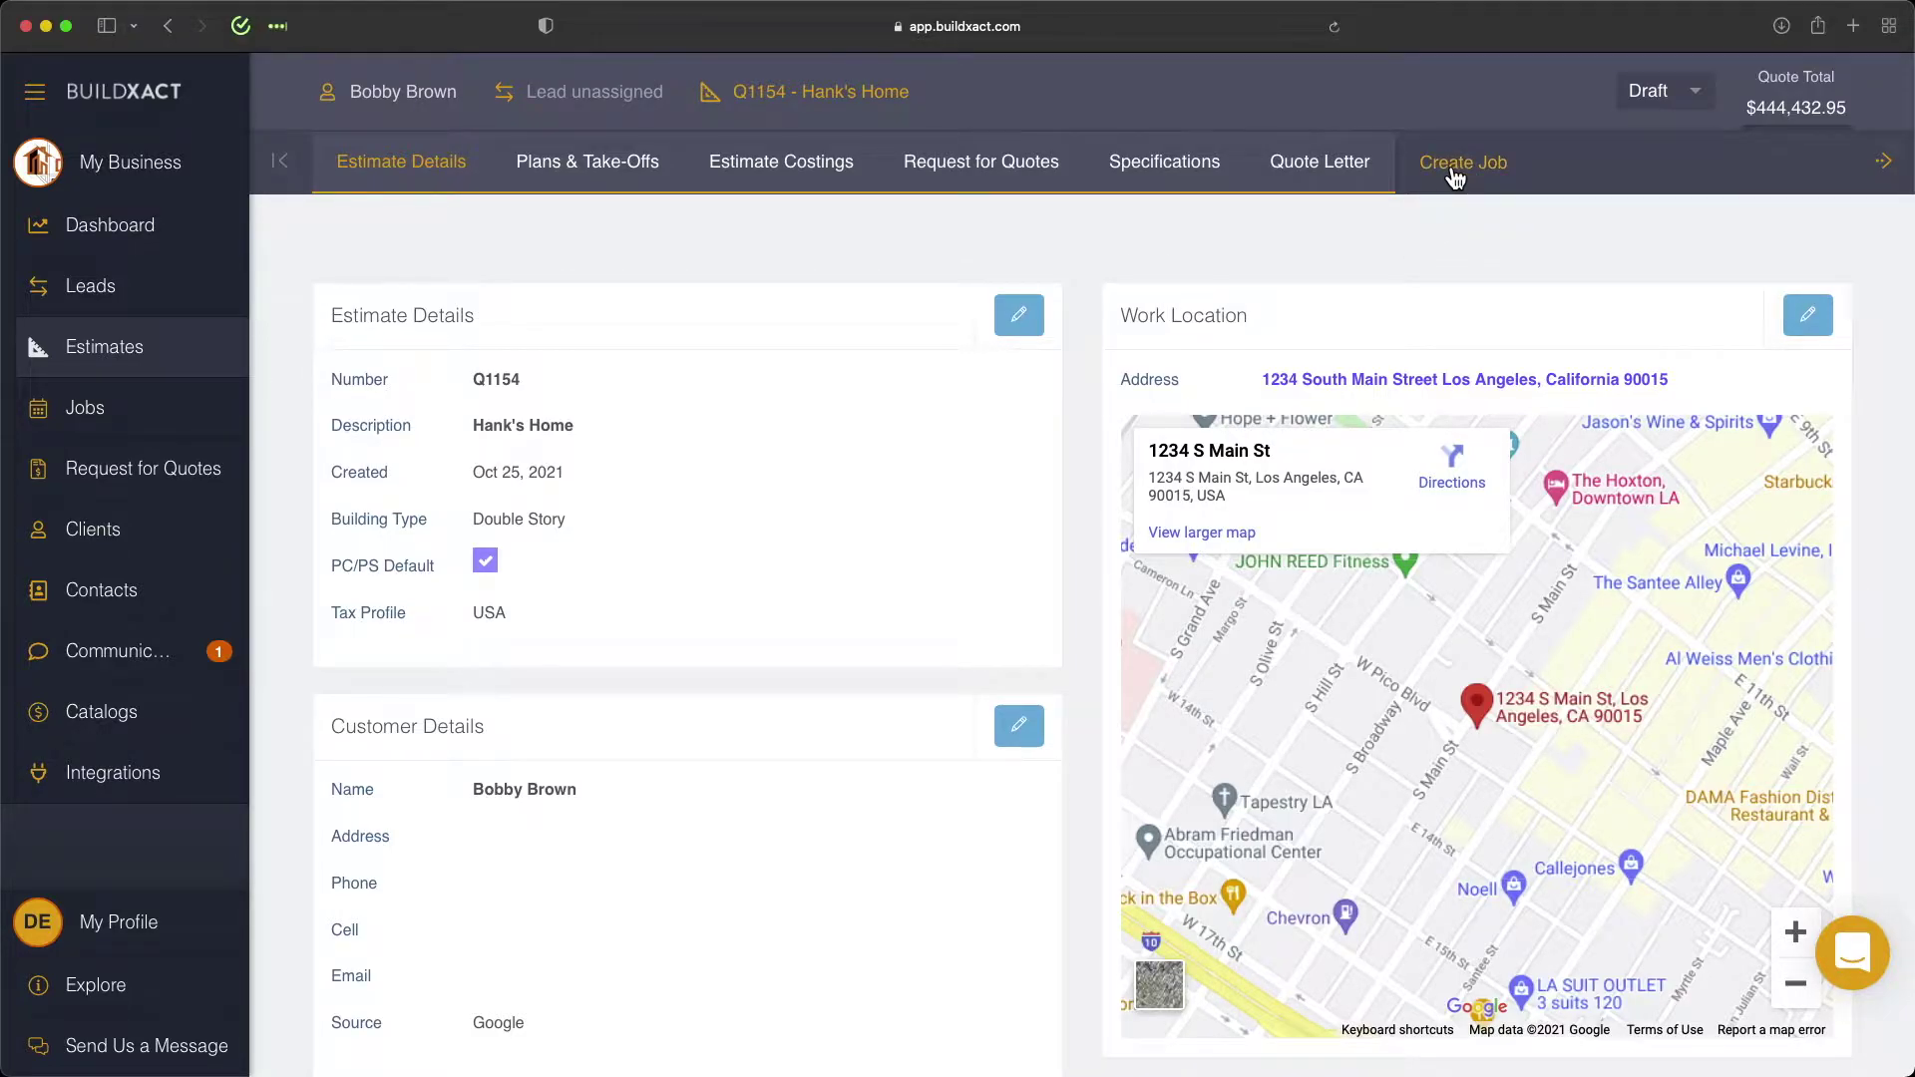
left_click(1448, 178)
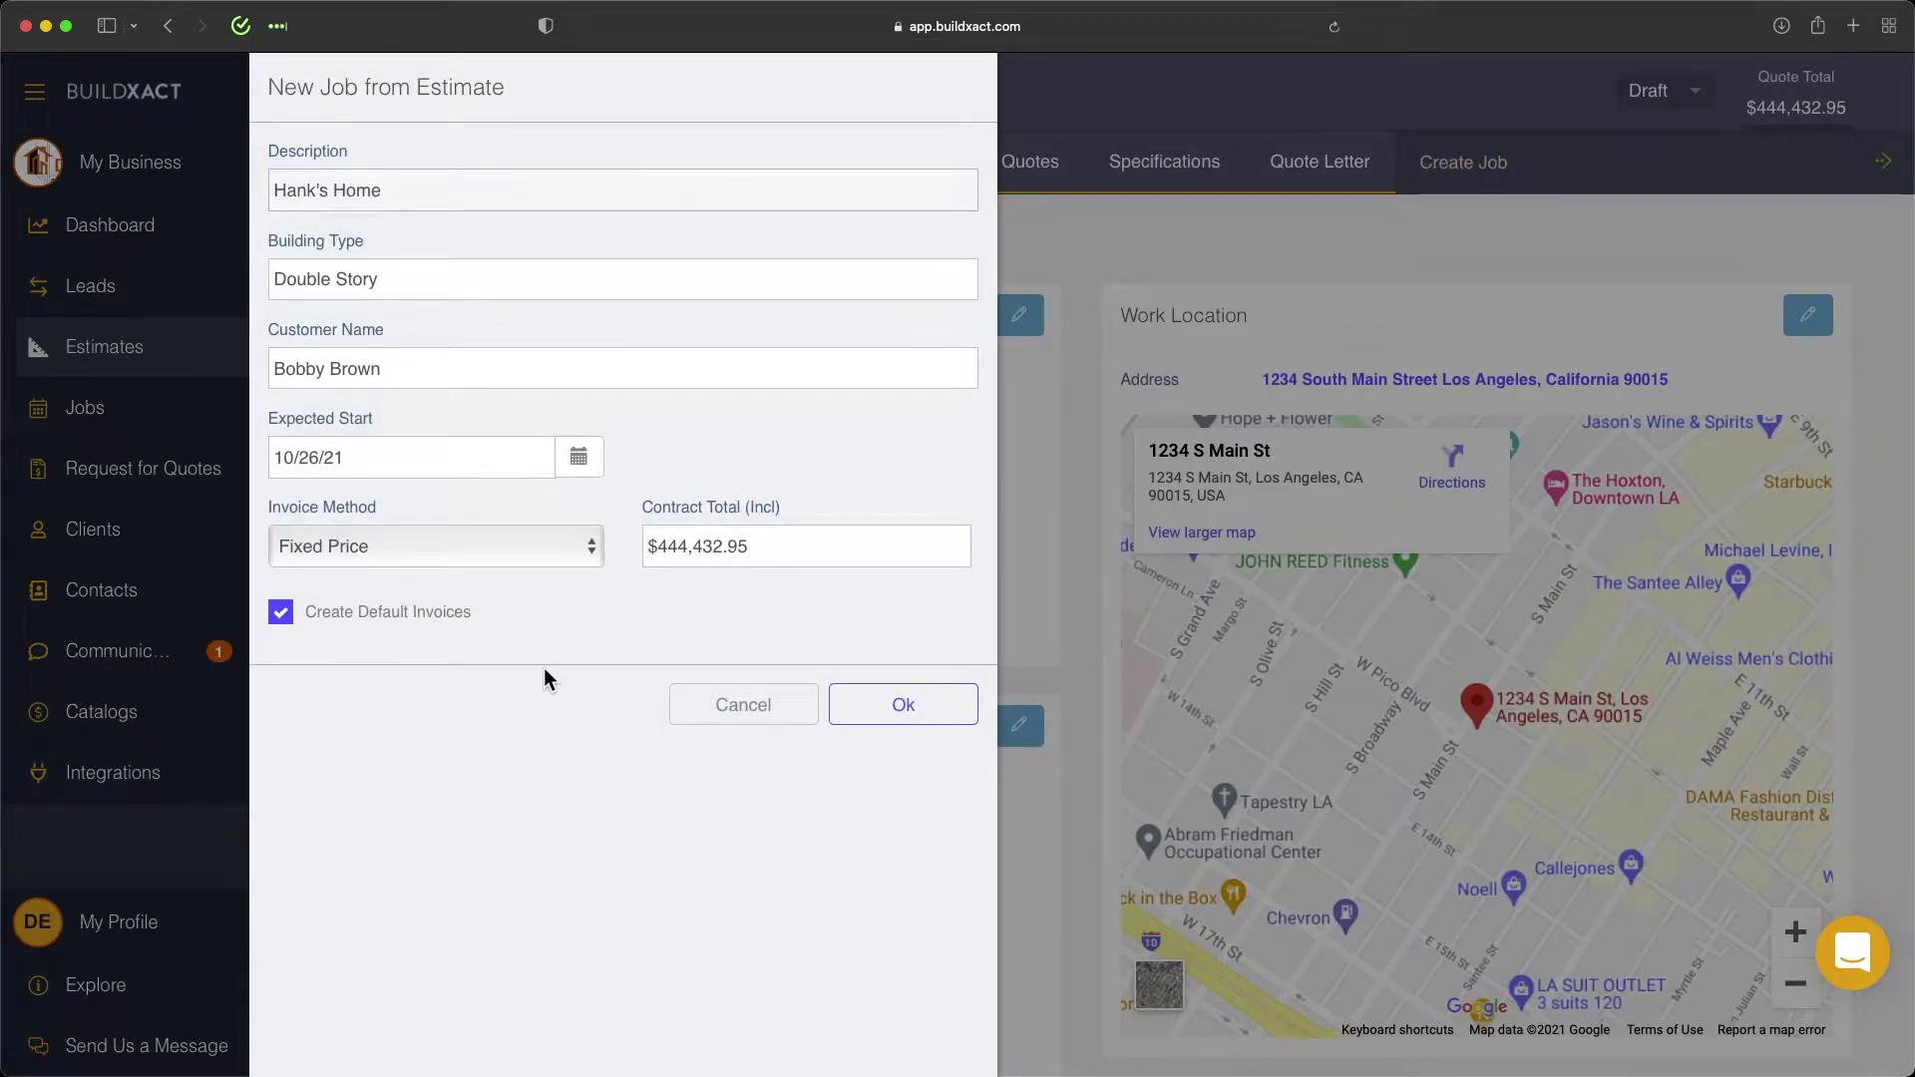
Set the invoice method to Cost Plus at 20% and create job J1154
left_click(297, 542)
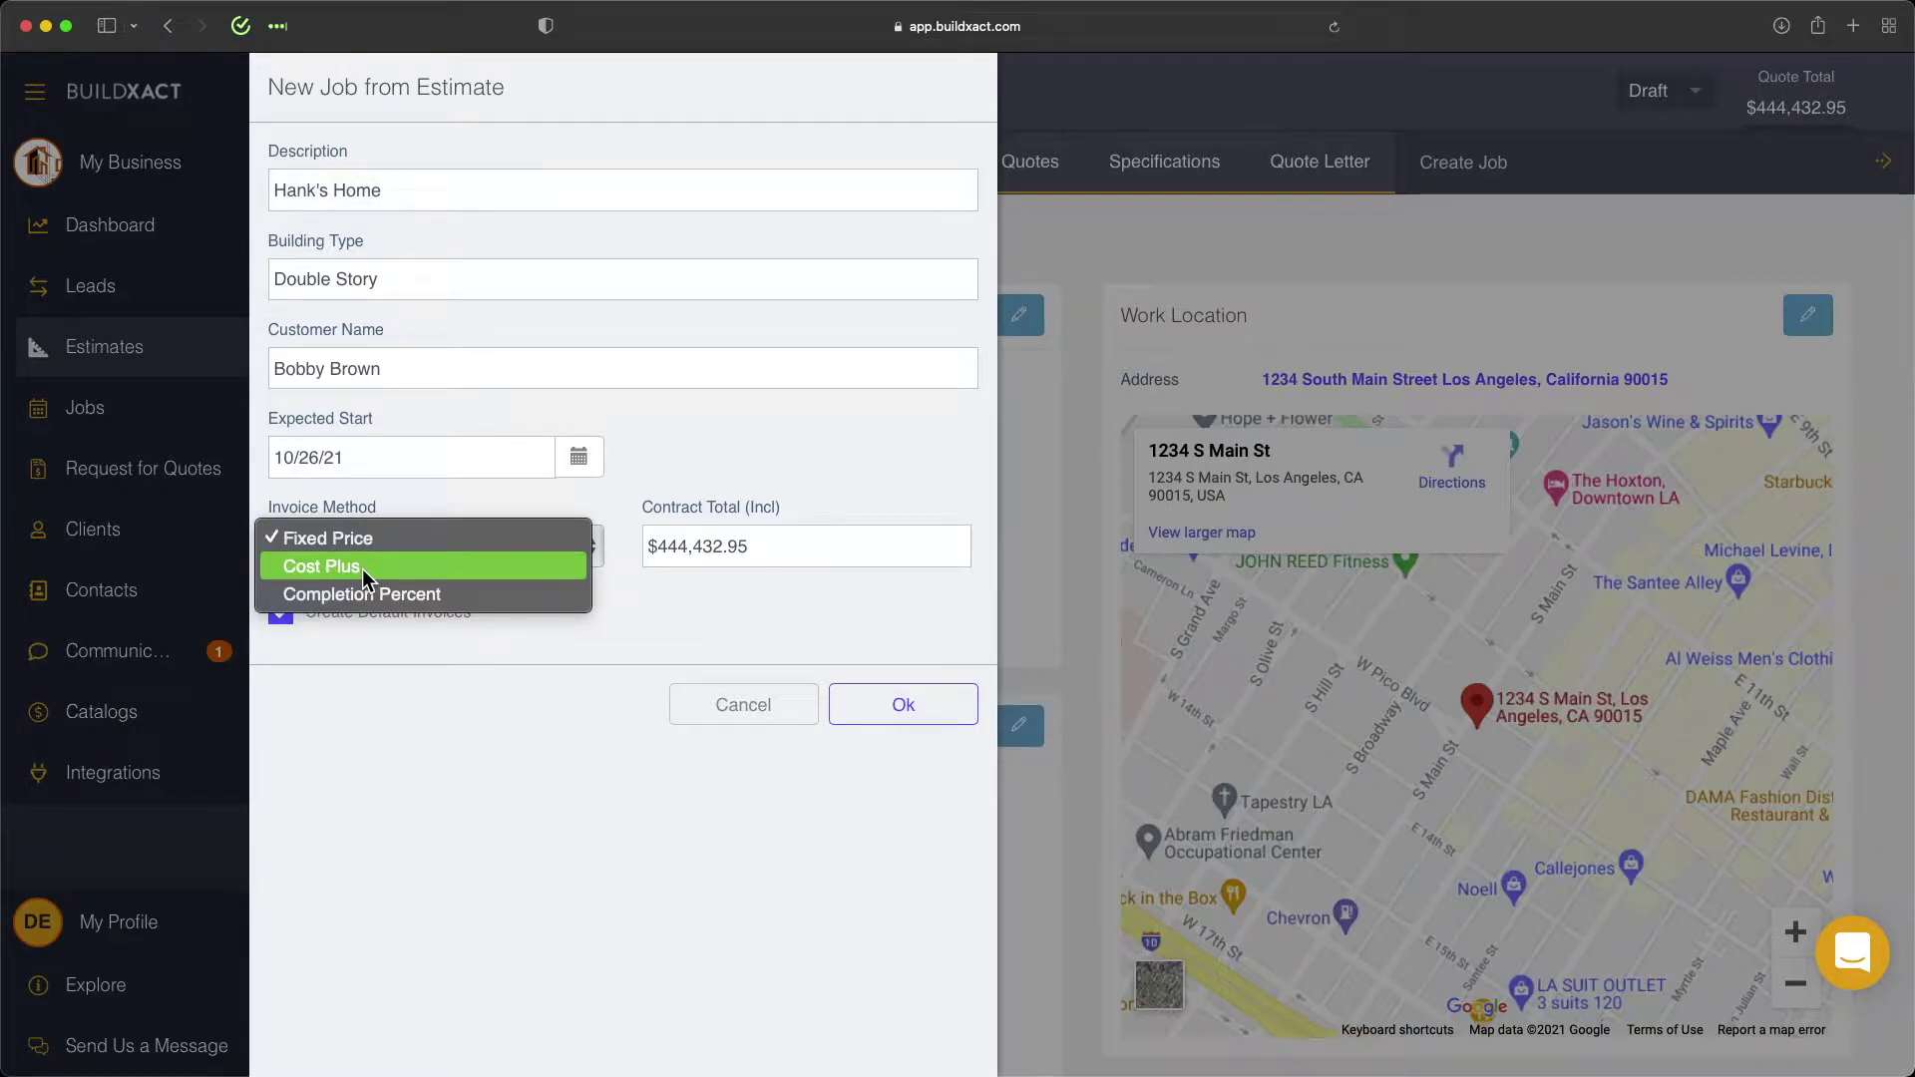
left_click(362, 568)
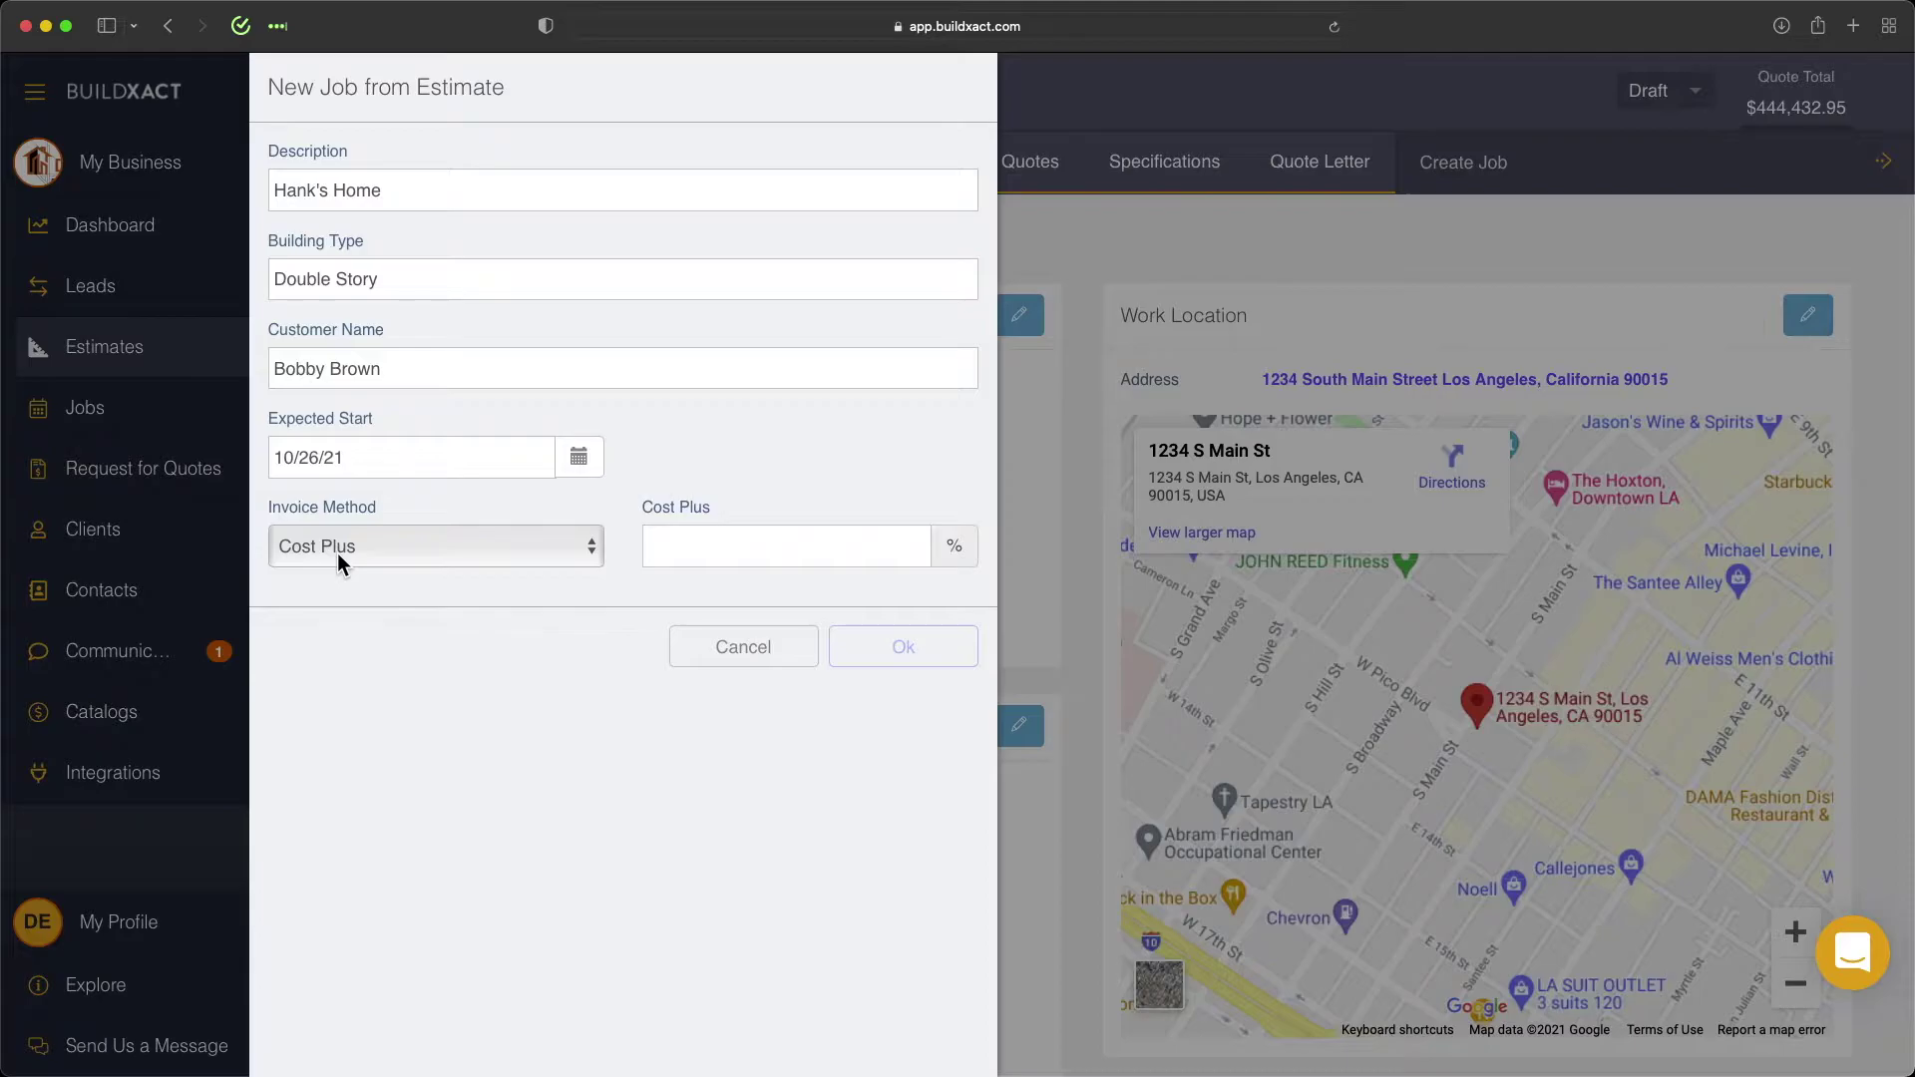
left_click(739, 554)
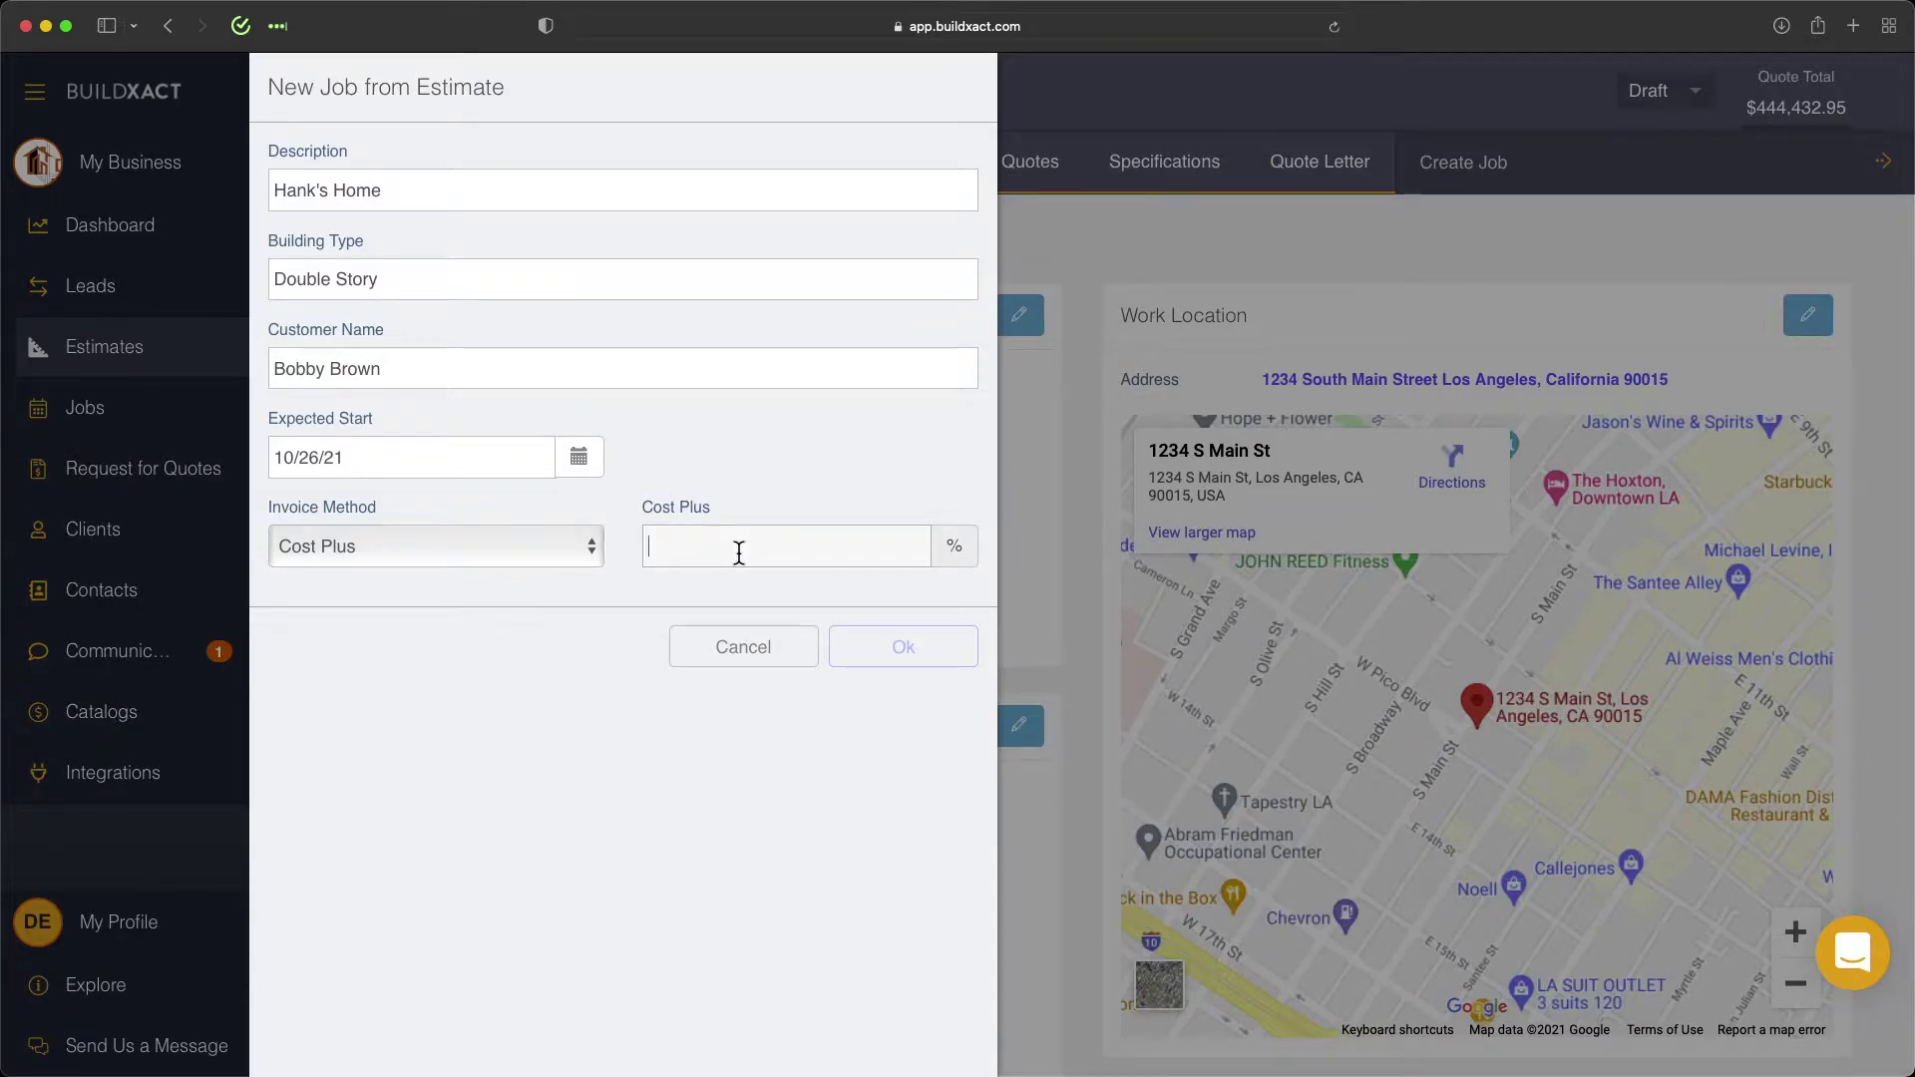
type("20")
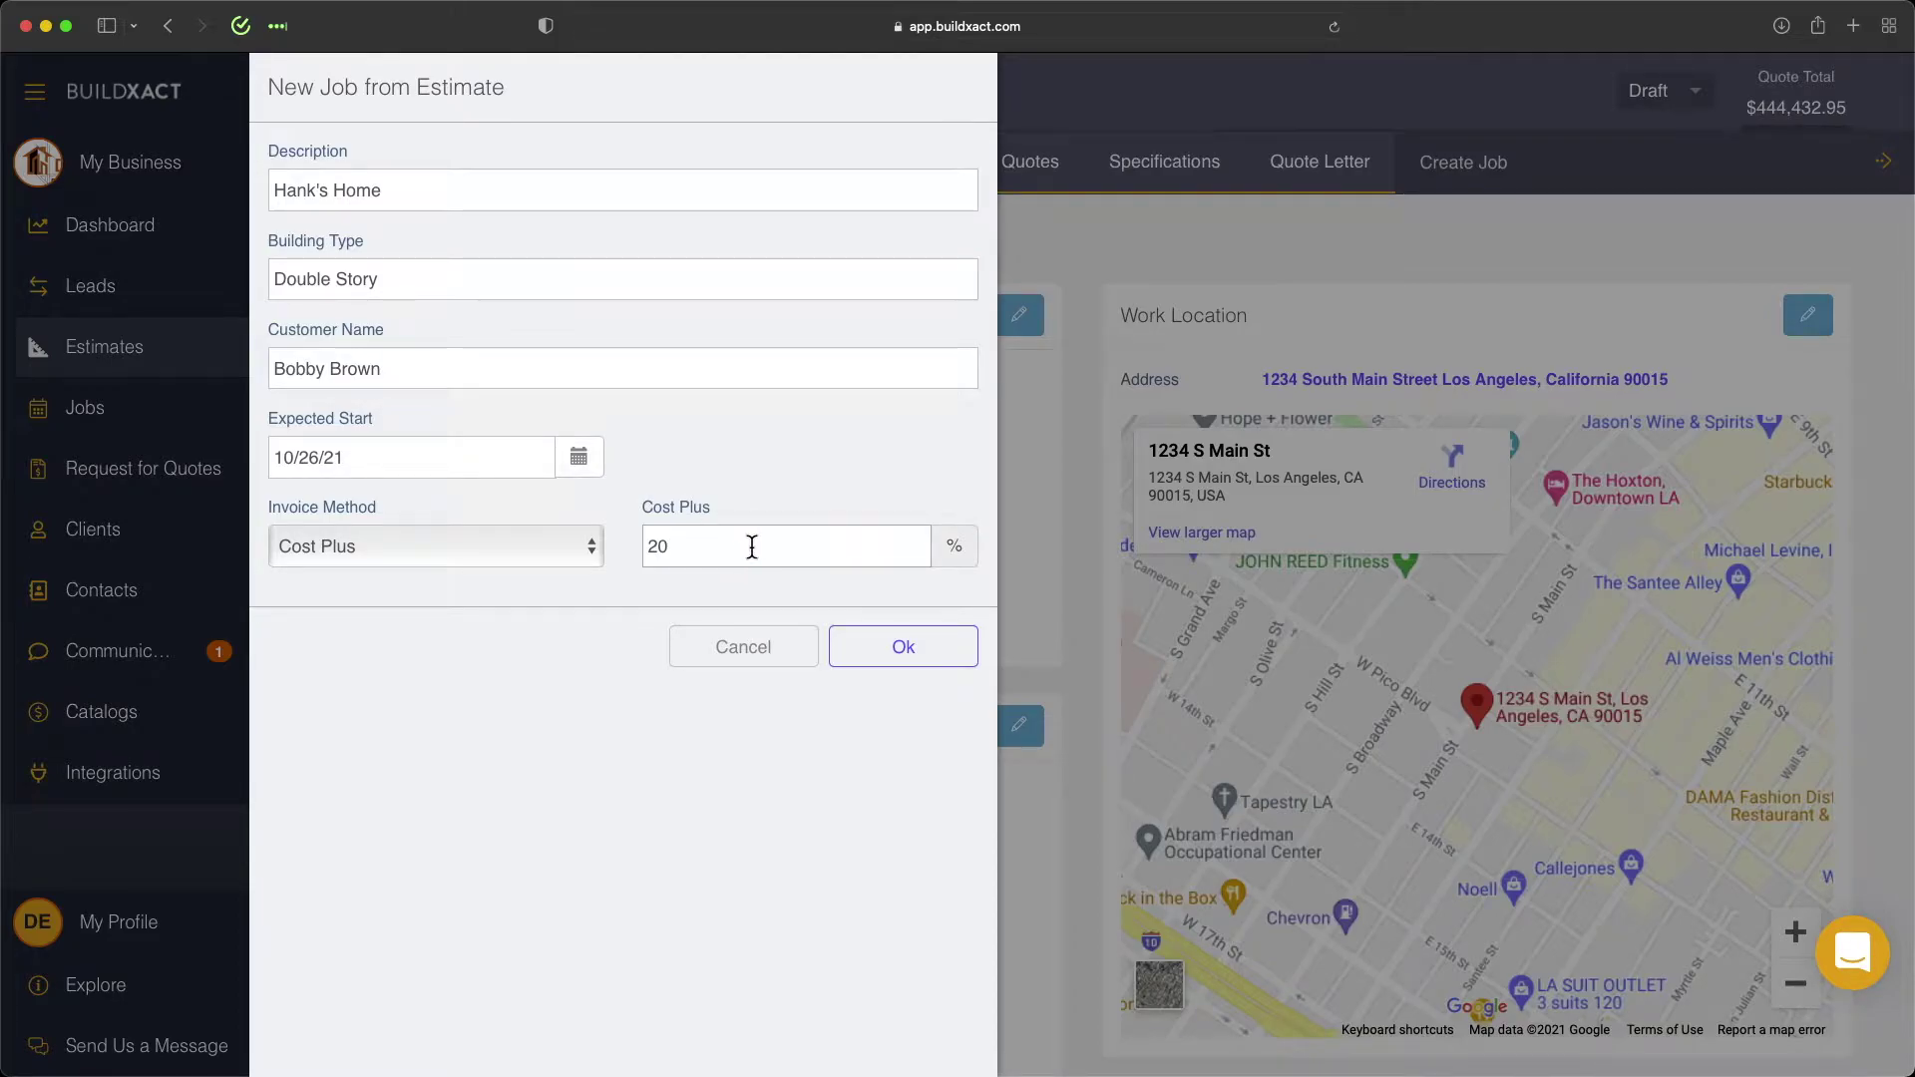
left_click(906, 660)
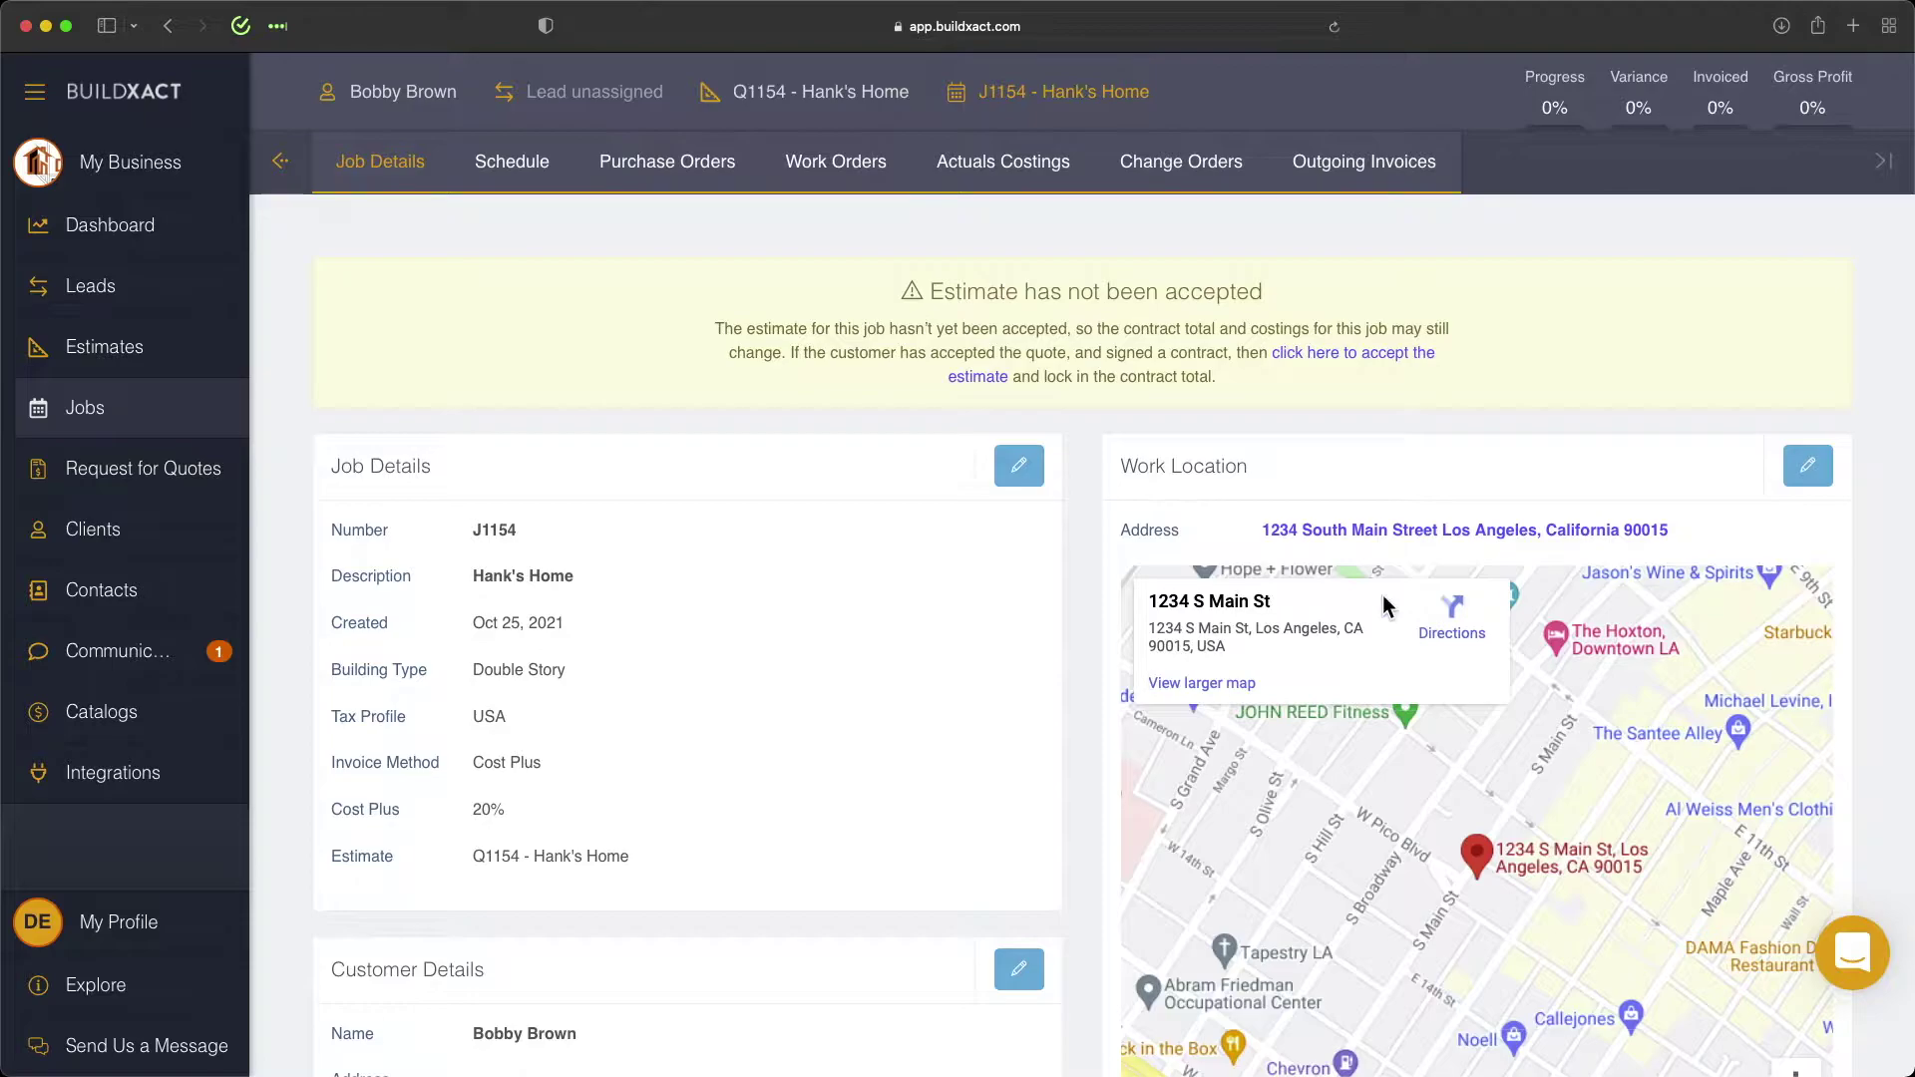
Accept the job's estimate and view its Actuals Costings categories
left_click(1363, 365)
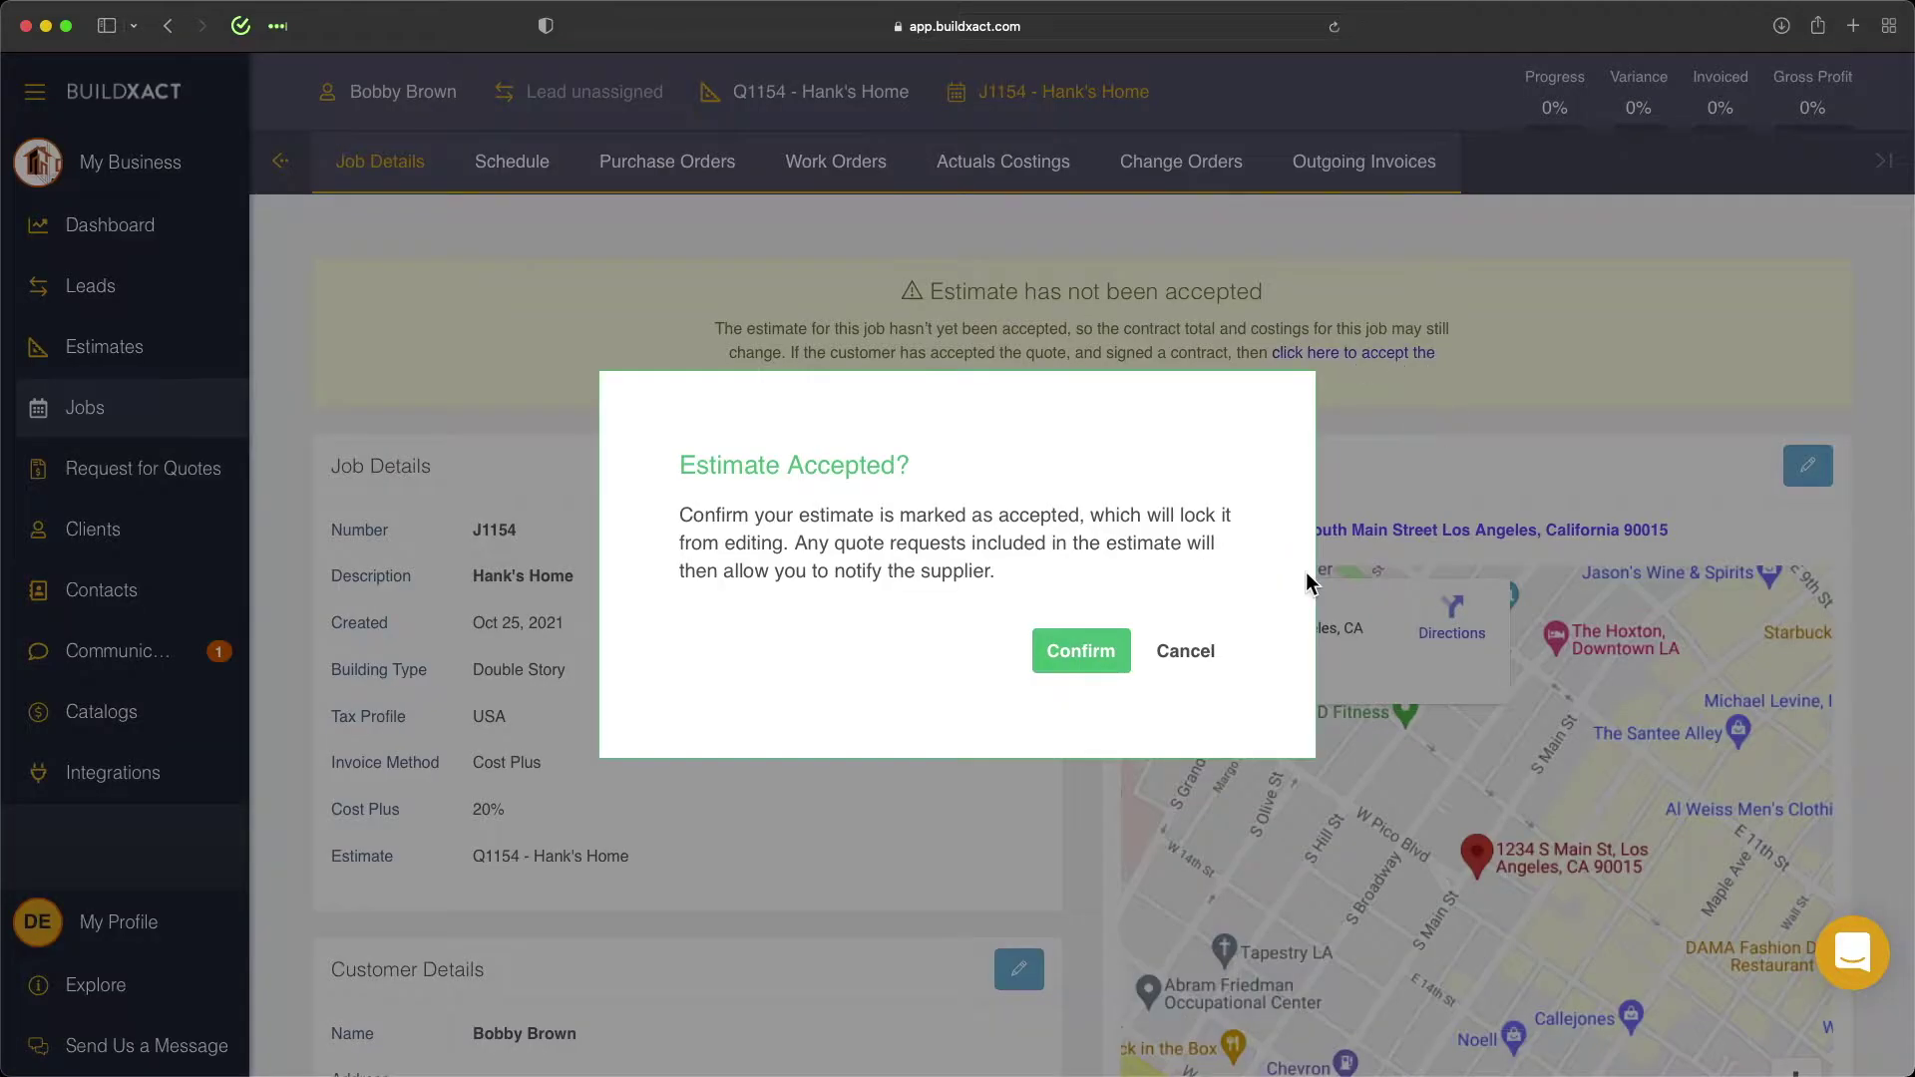
left_click(1055, 643)
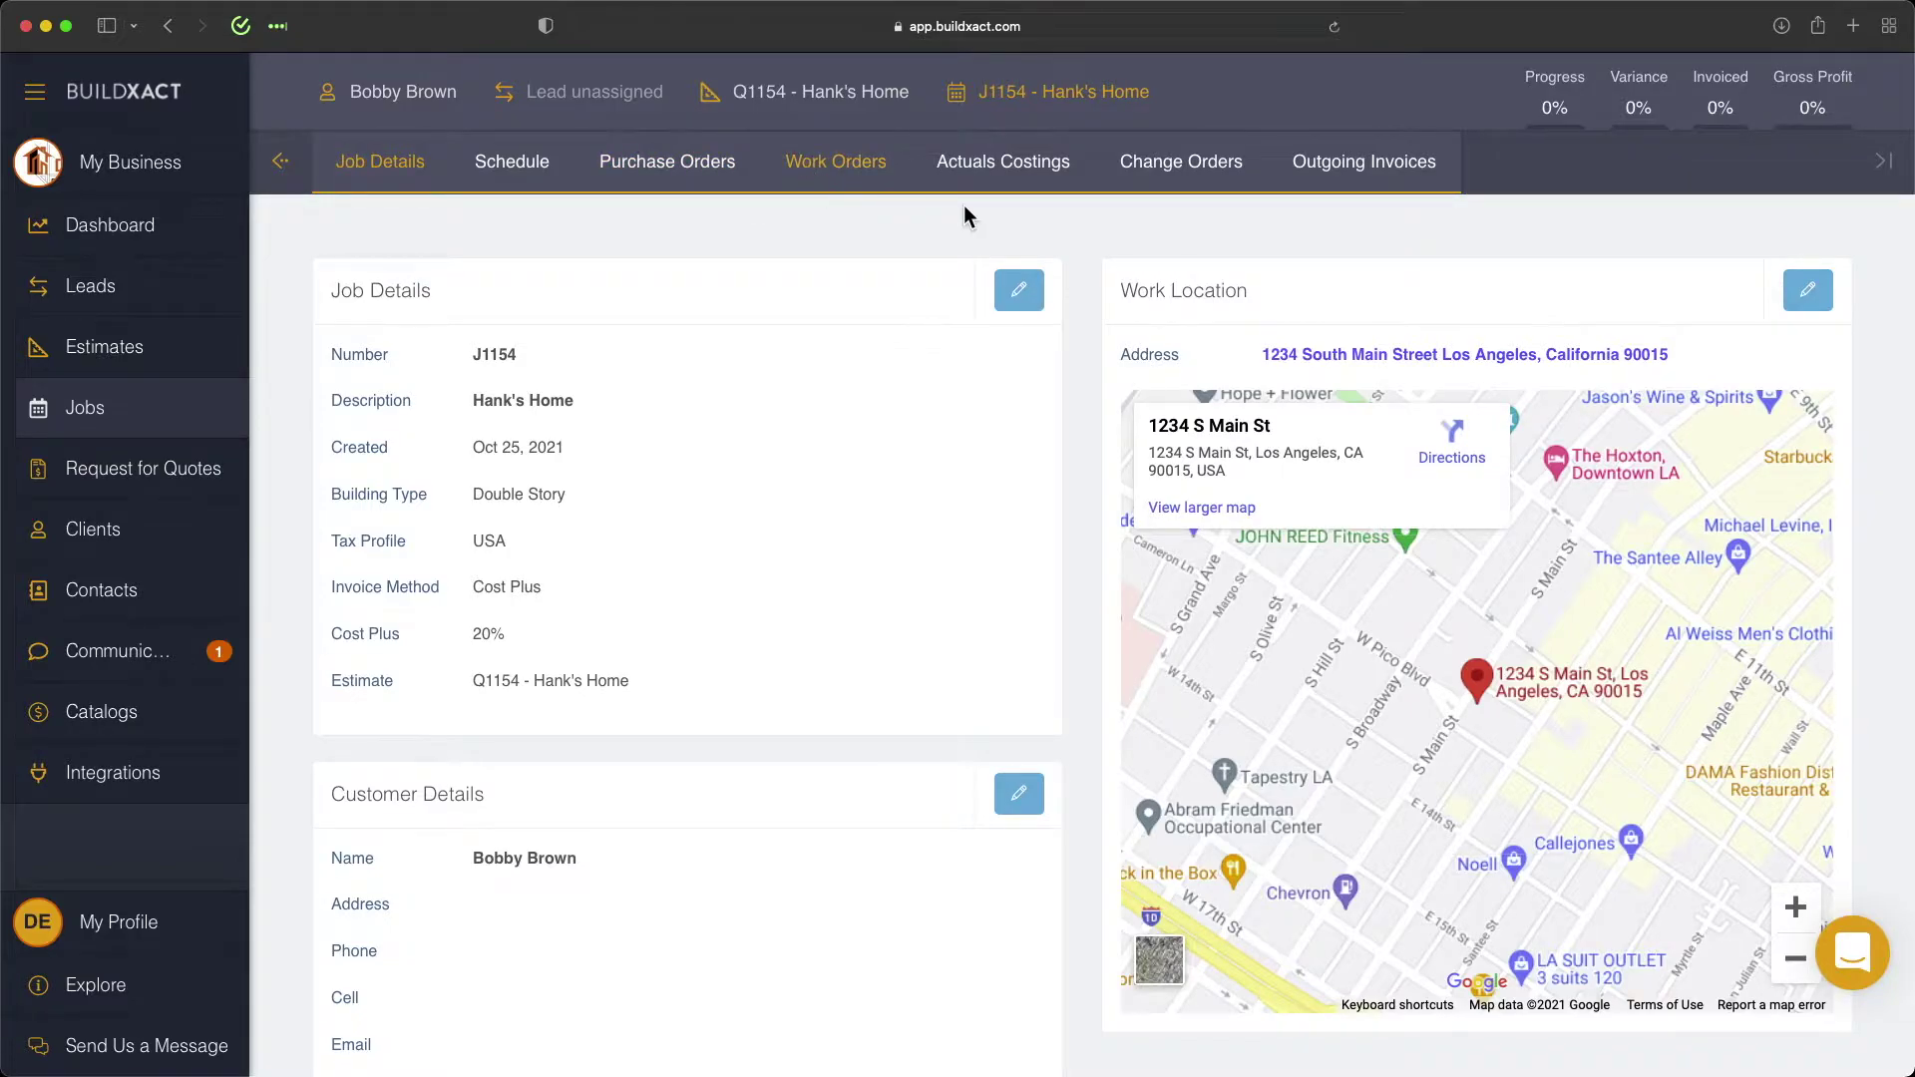
left_click(998, 183)
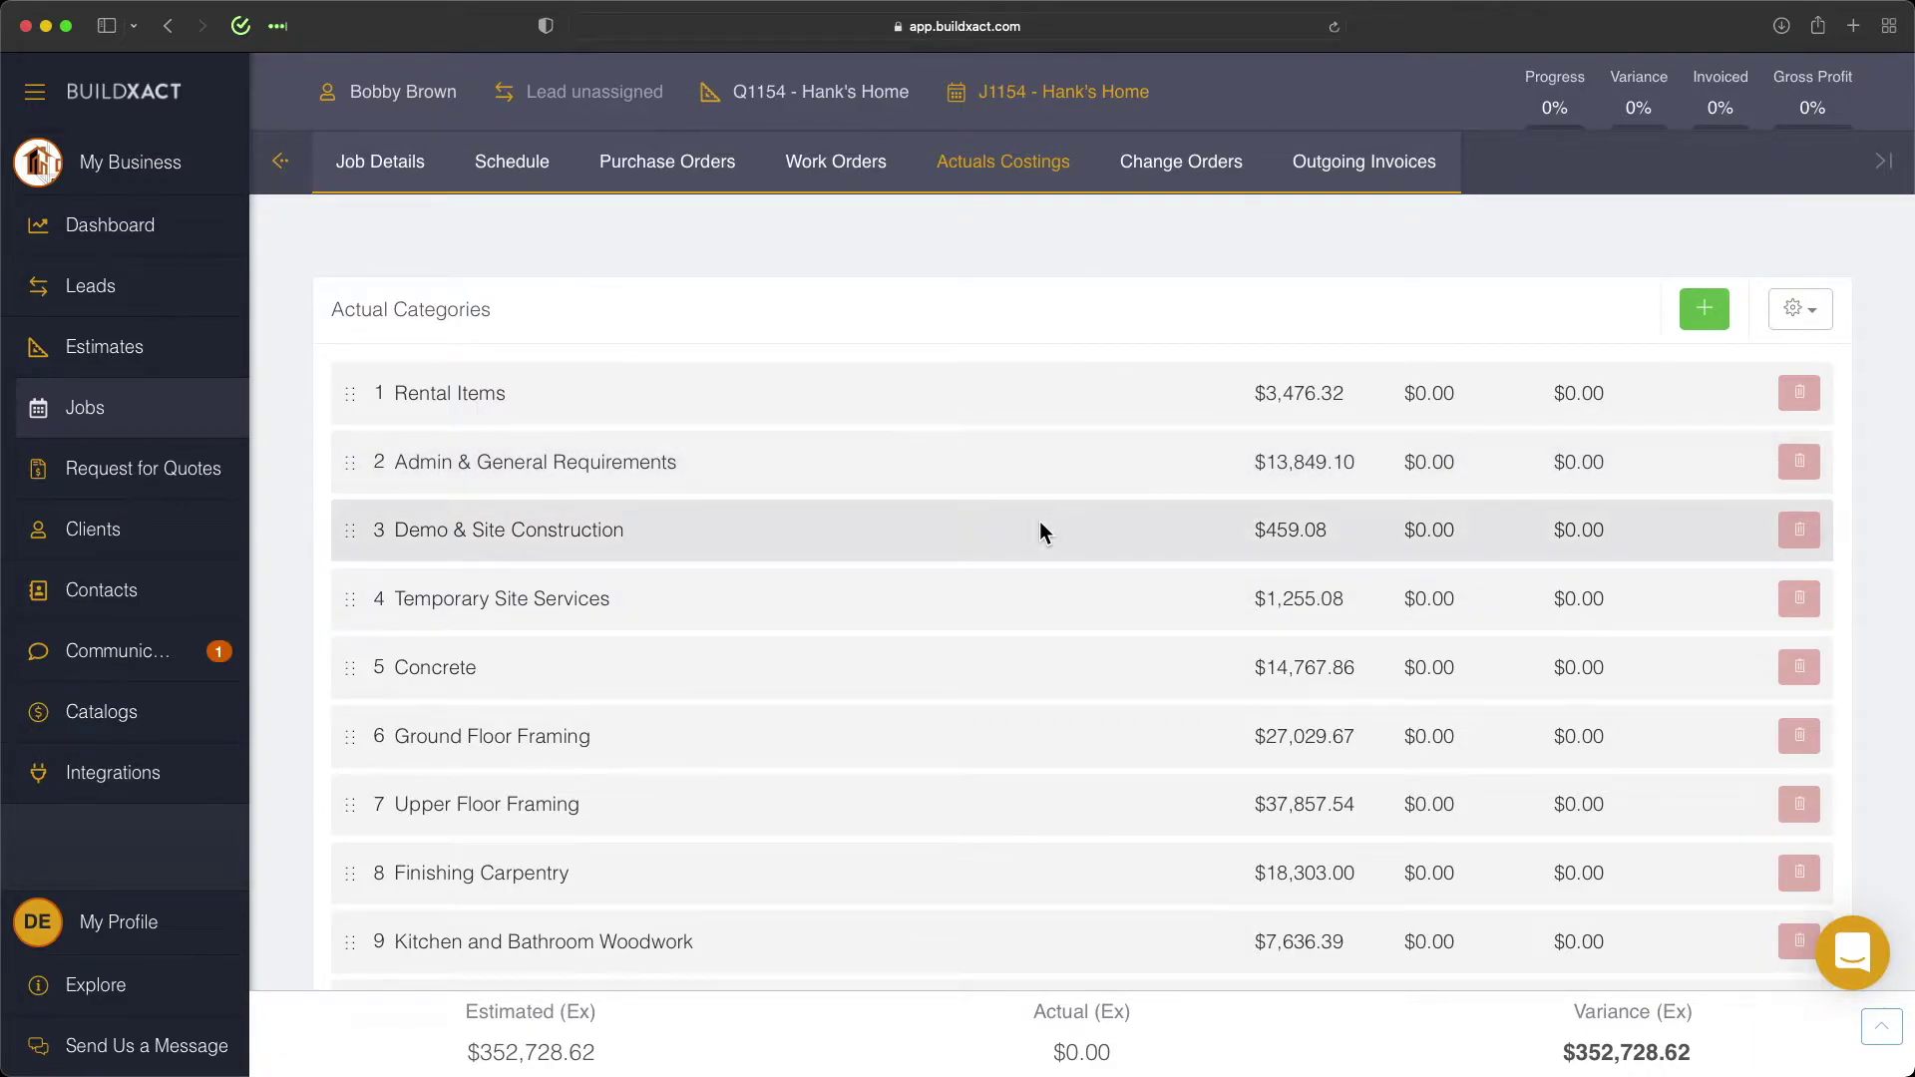
Expand Demo & Site Construction and select the Bobcat site-scrape item 3.1
left_click(1039, 521)
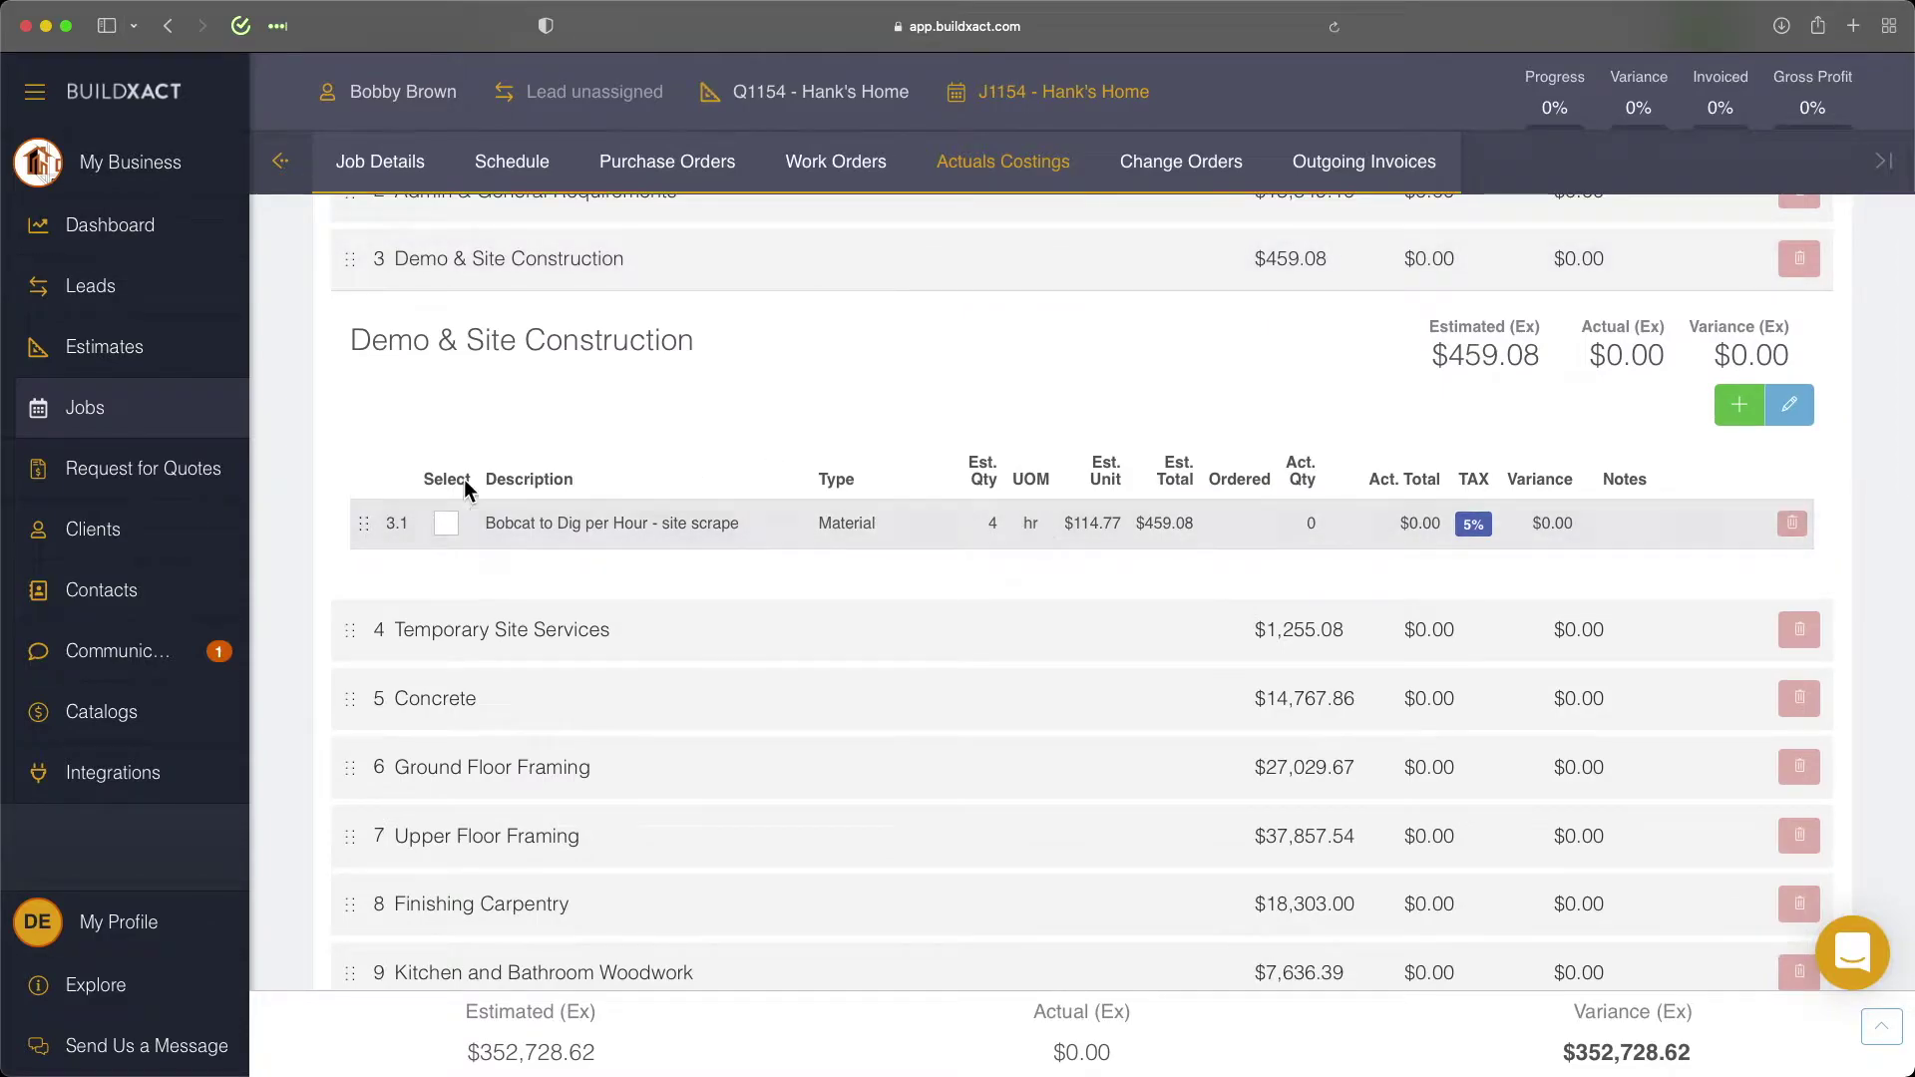
left_click(446, 524)
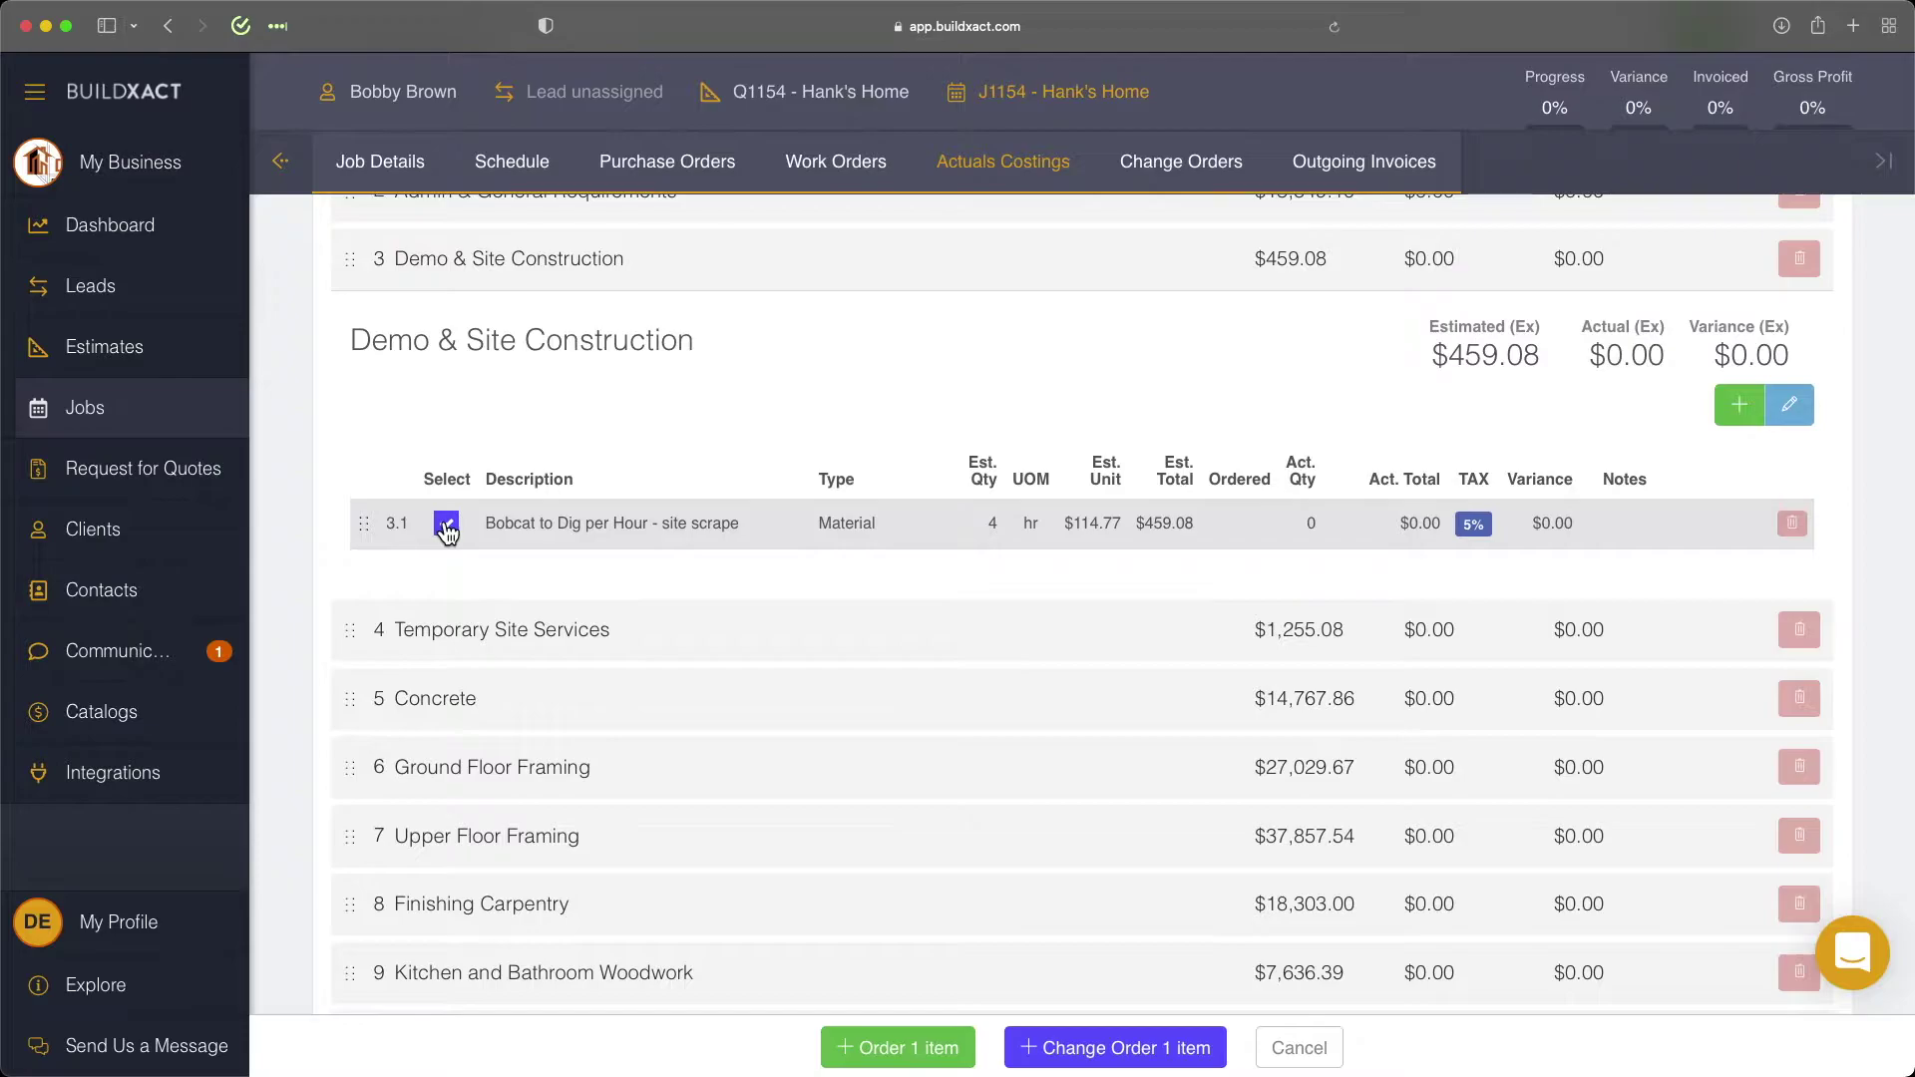
Draft purchase order 'Buildxact Demonstration #1' to Sample Supplier with status Received
left_click(901, 1050)
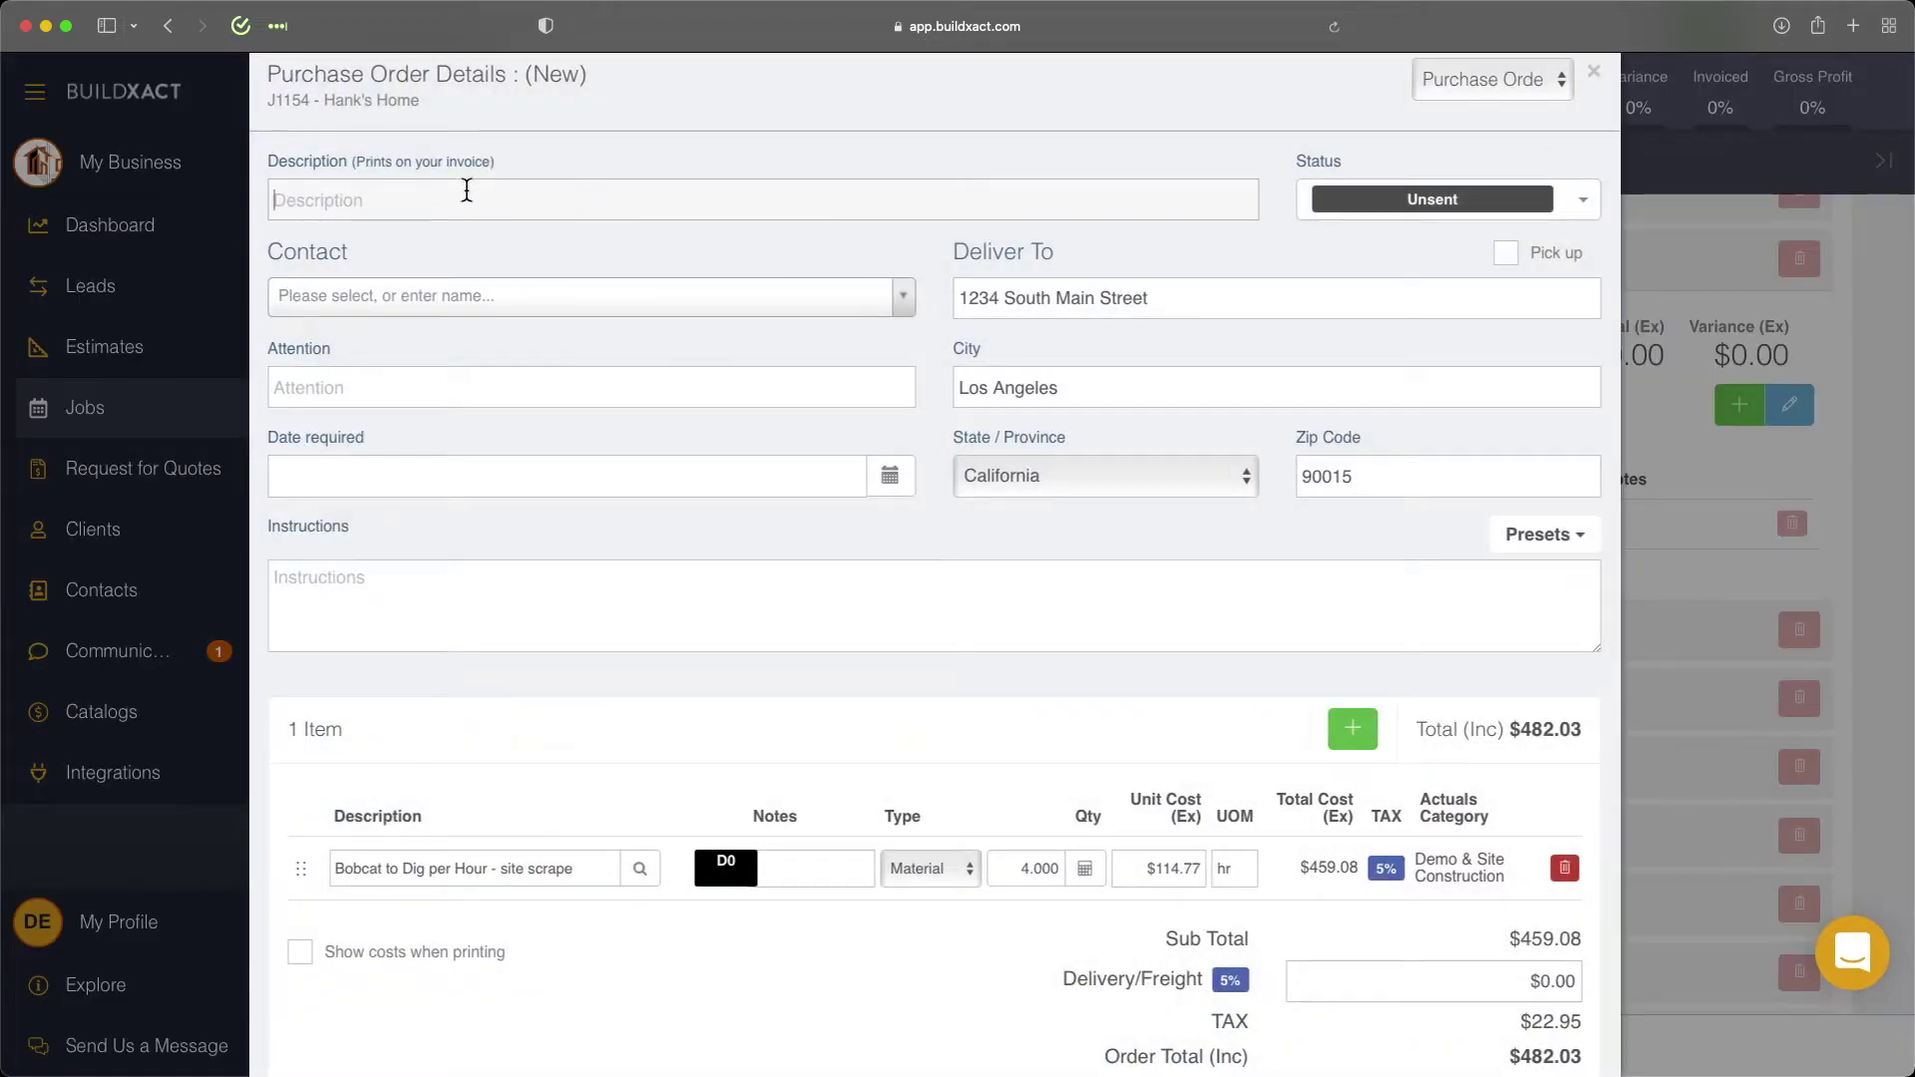
type("Buildxact Demonstration #1")
left_click_drag(269, 158, 572, 164)
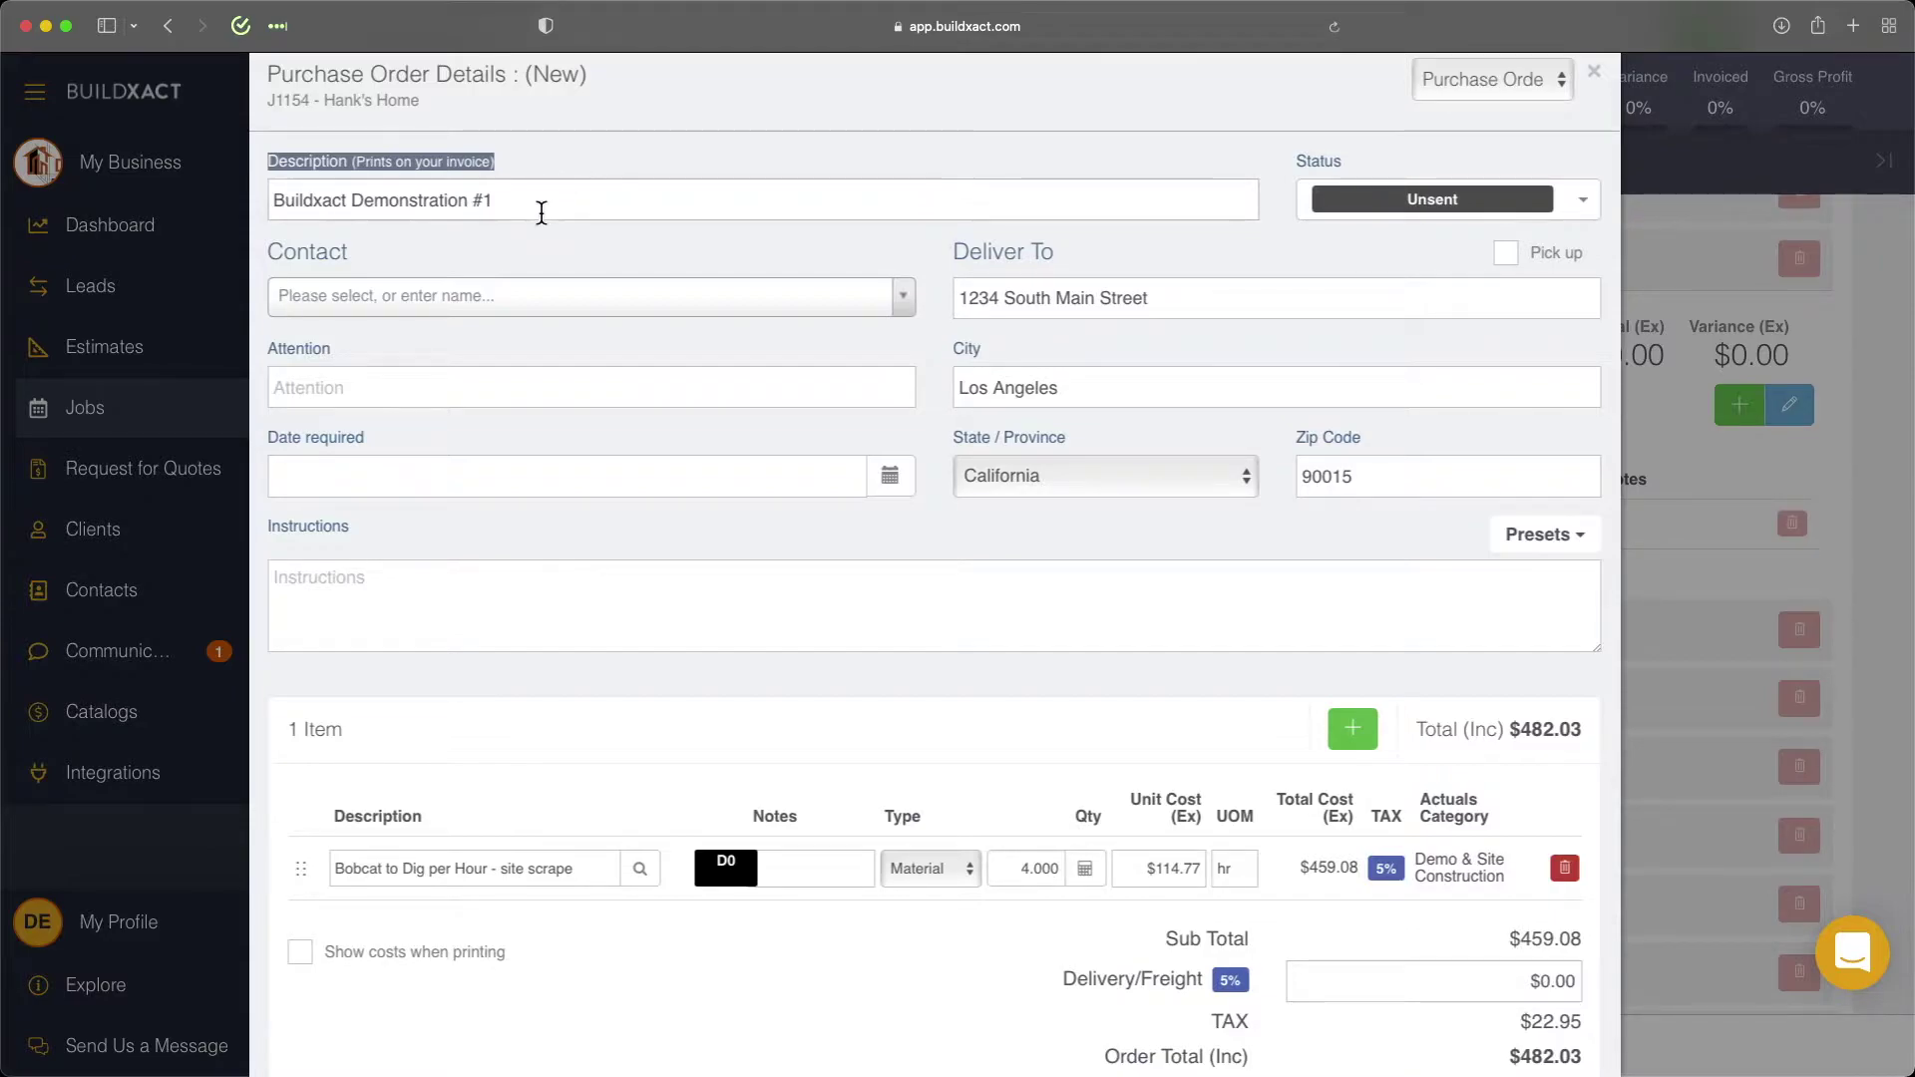
left_click(525, 252)
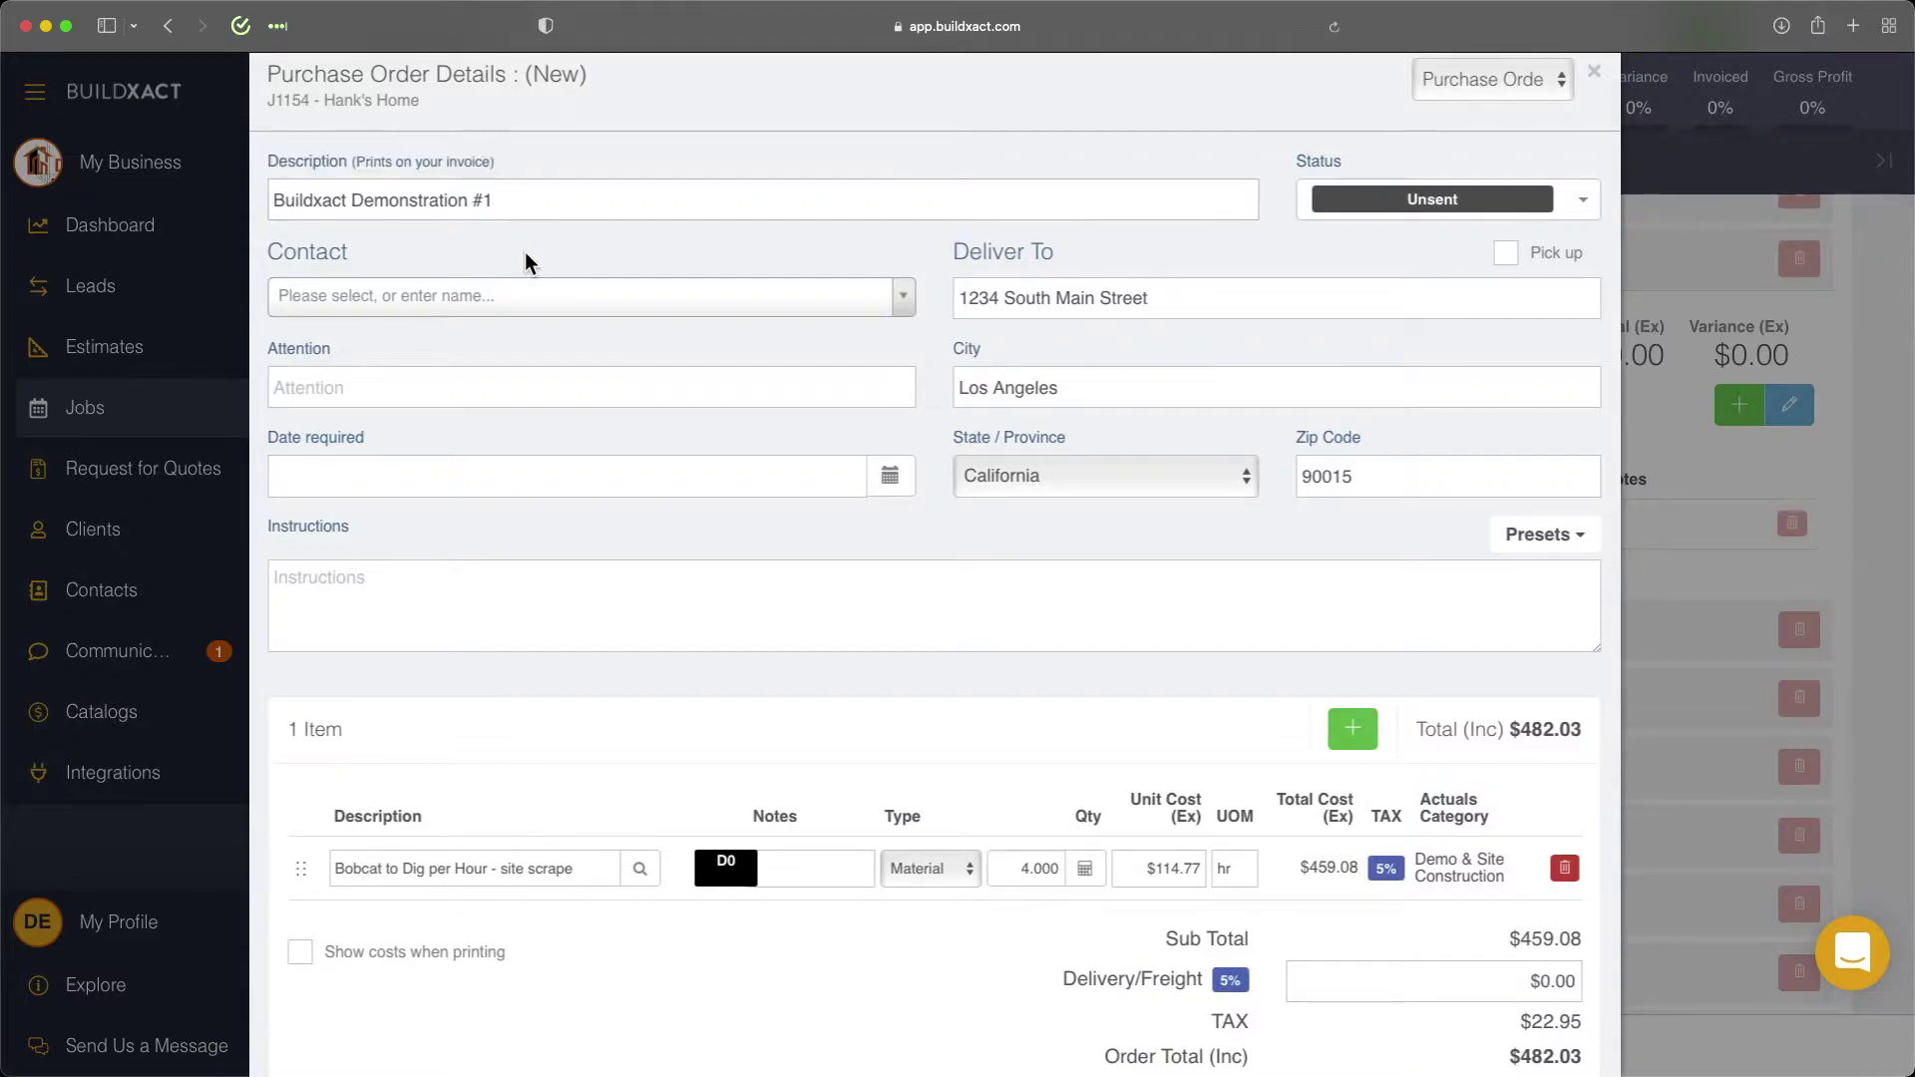
left_click(544, 304)
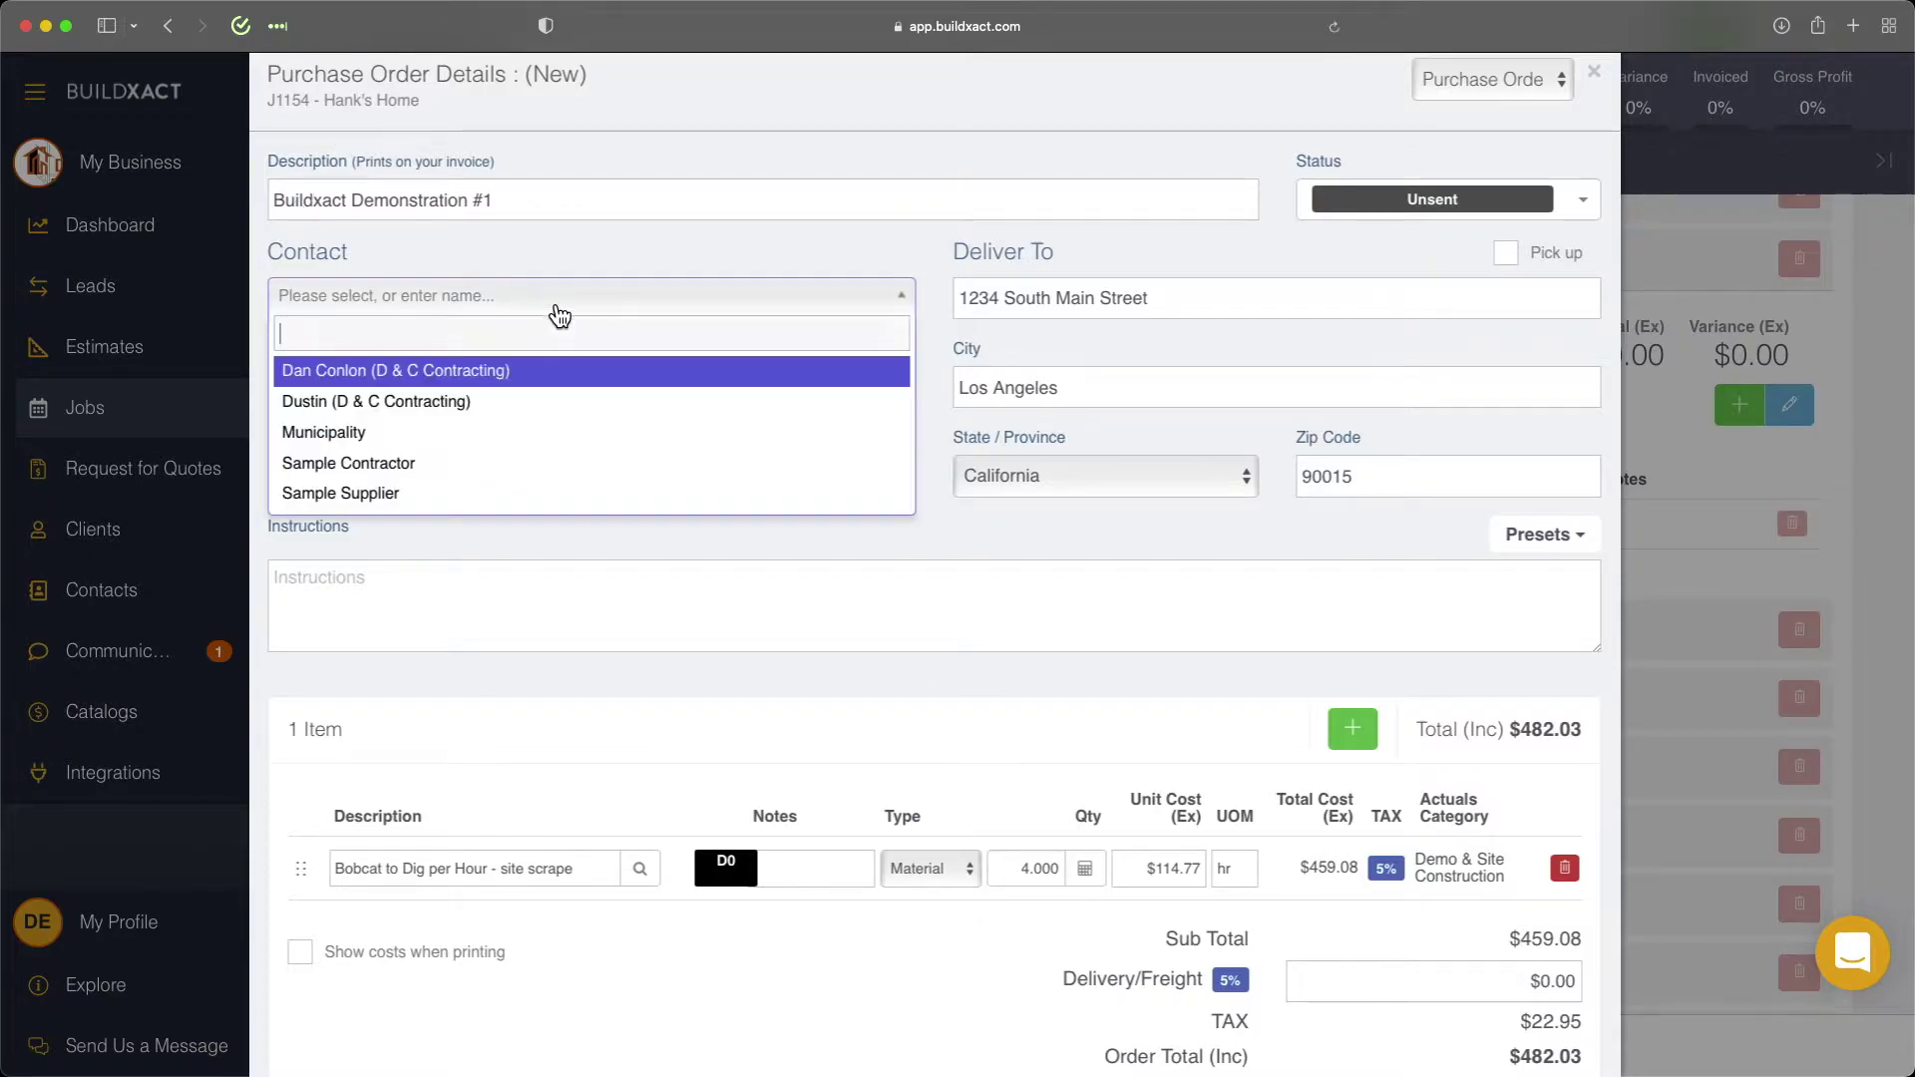
left_click(405, 495)
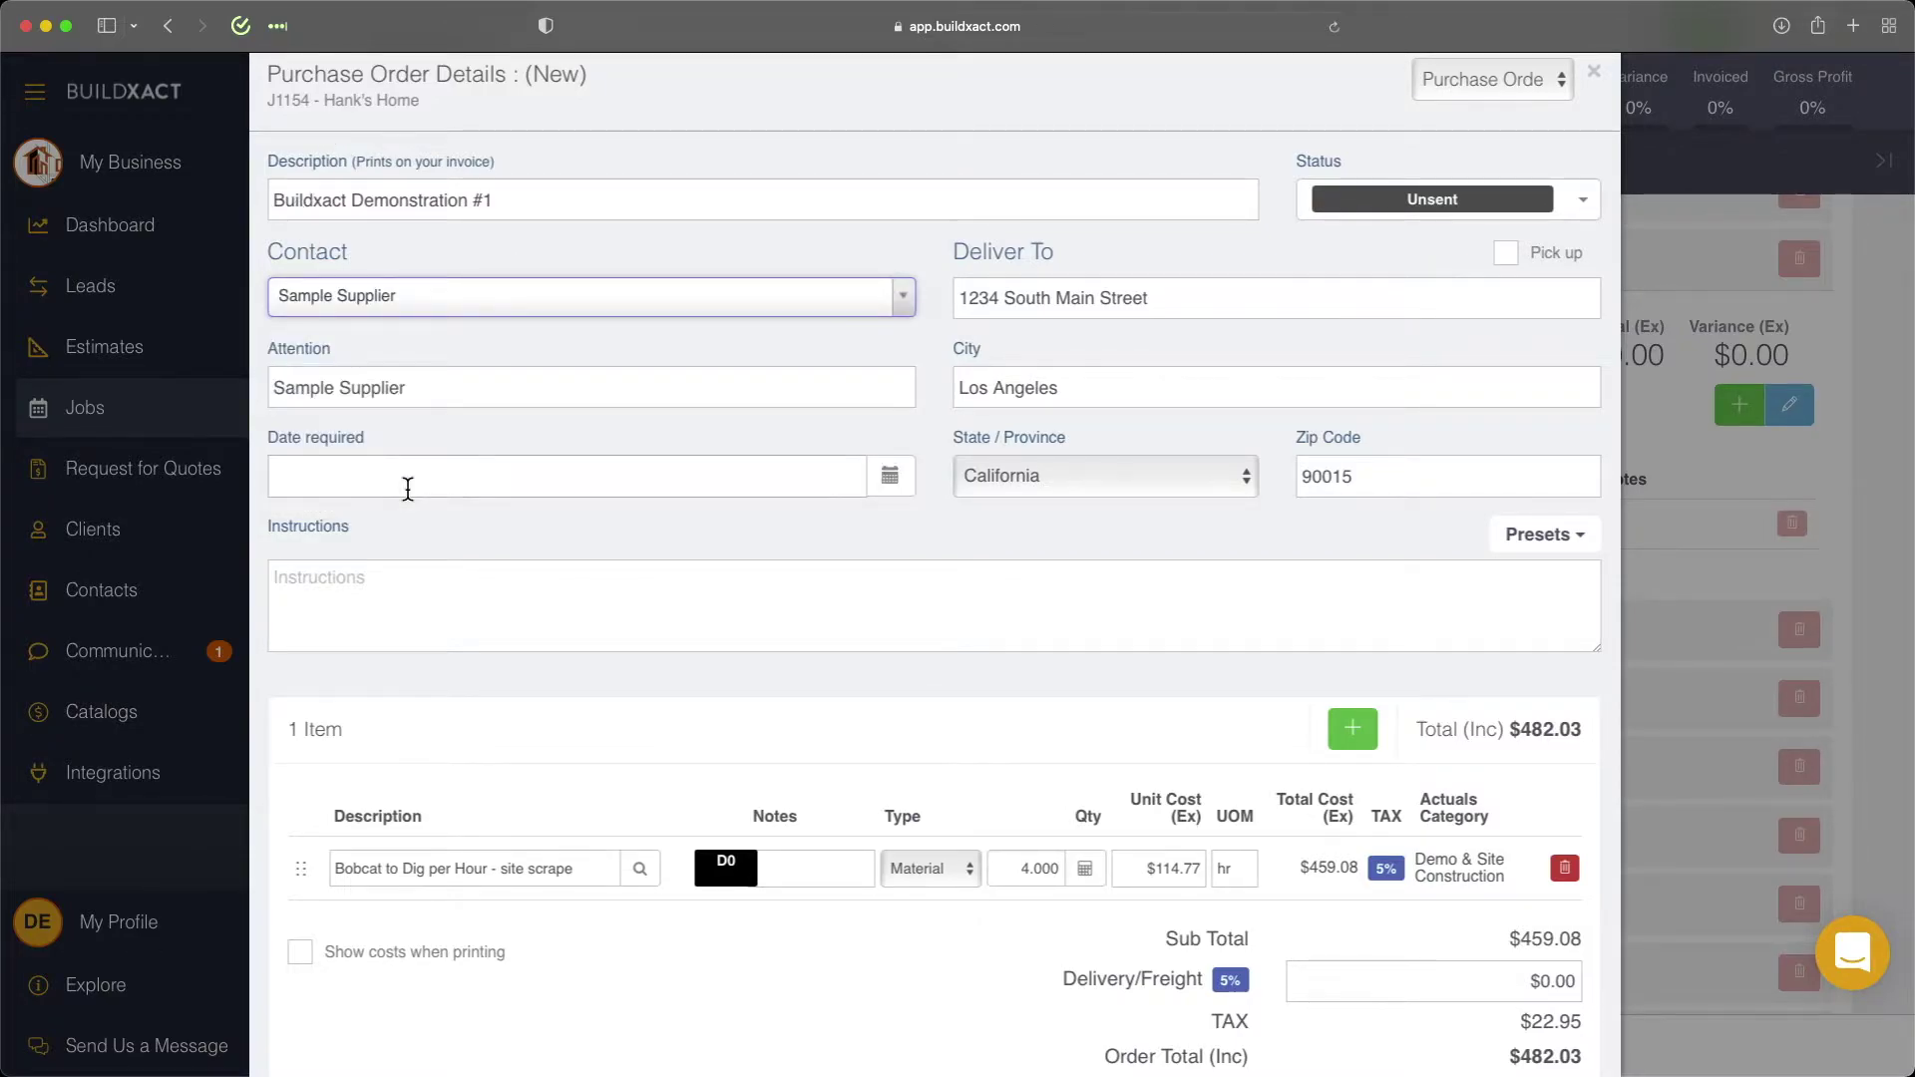
left_click(1416, 202)
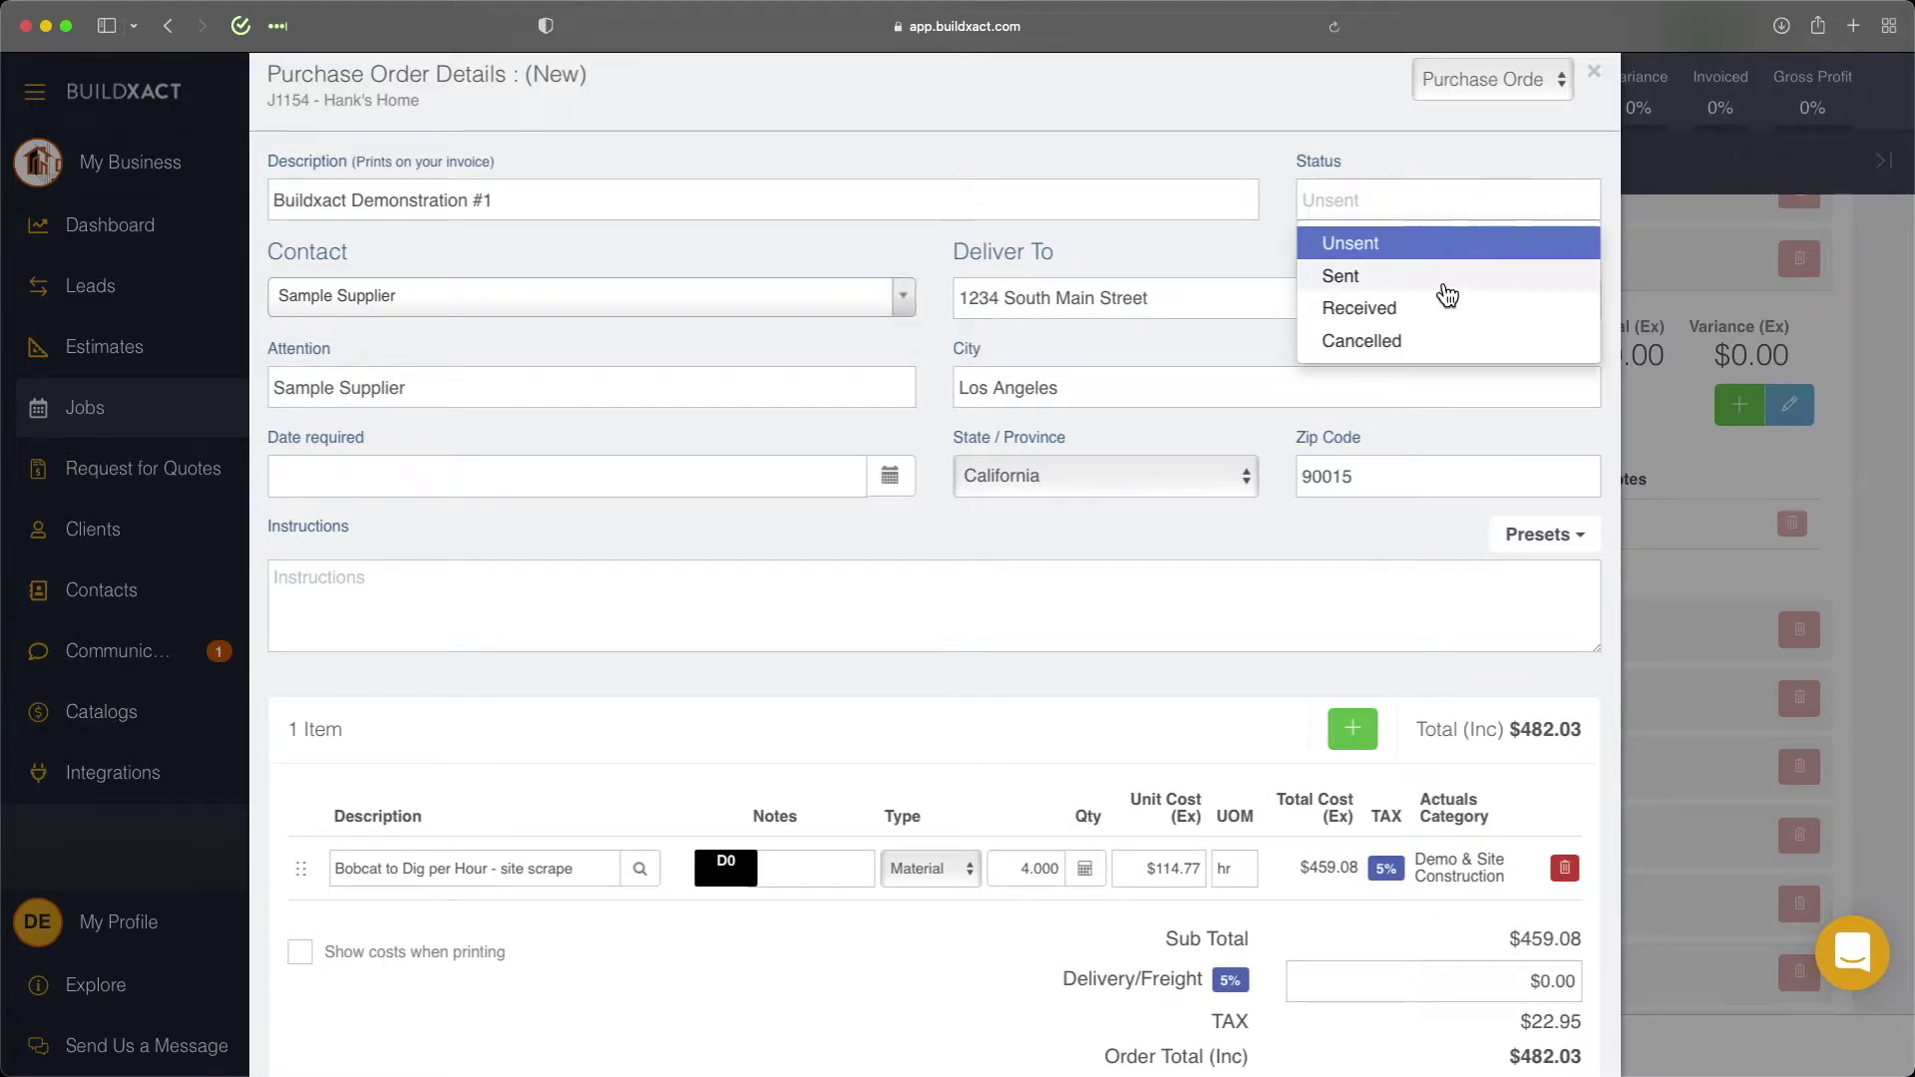
left_click(1371, 309)
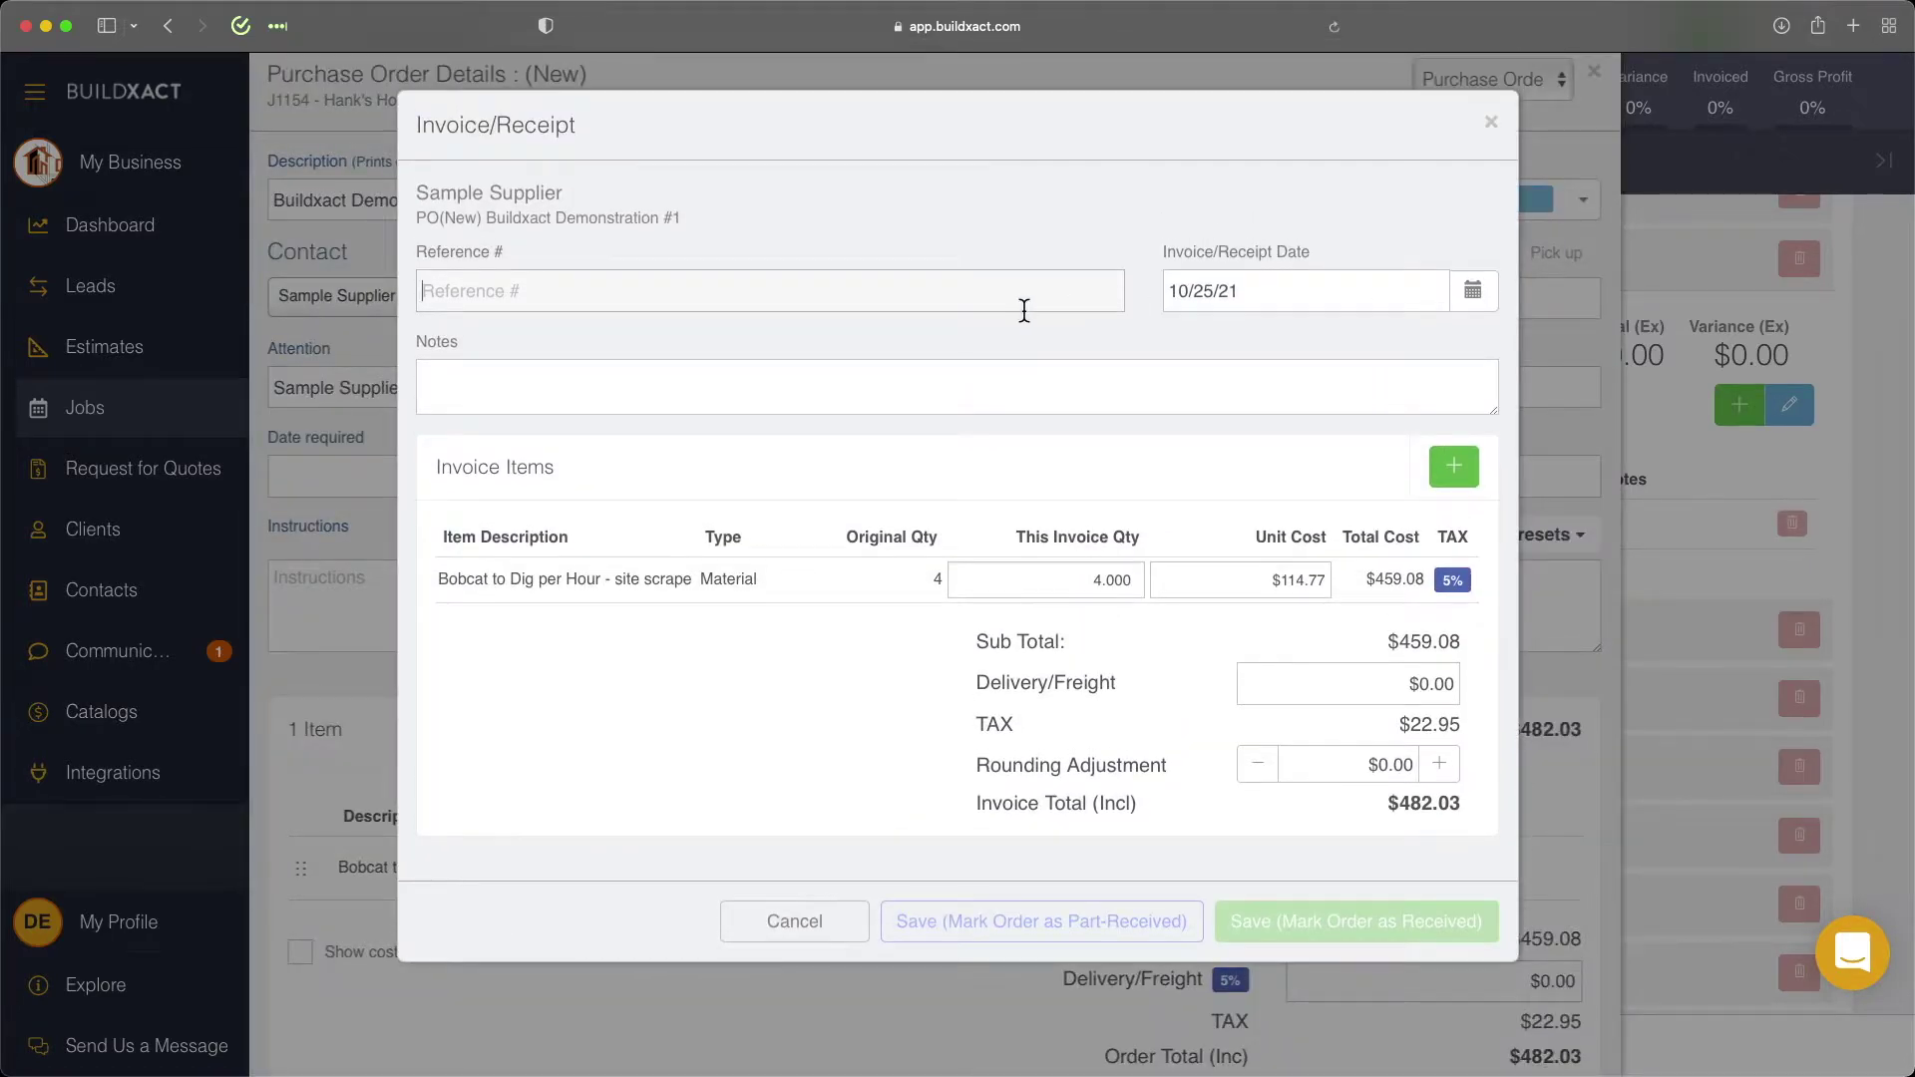
Enter reference #1313131, mark the order fully received, and save purchase order 0104
type("#1313131")
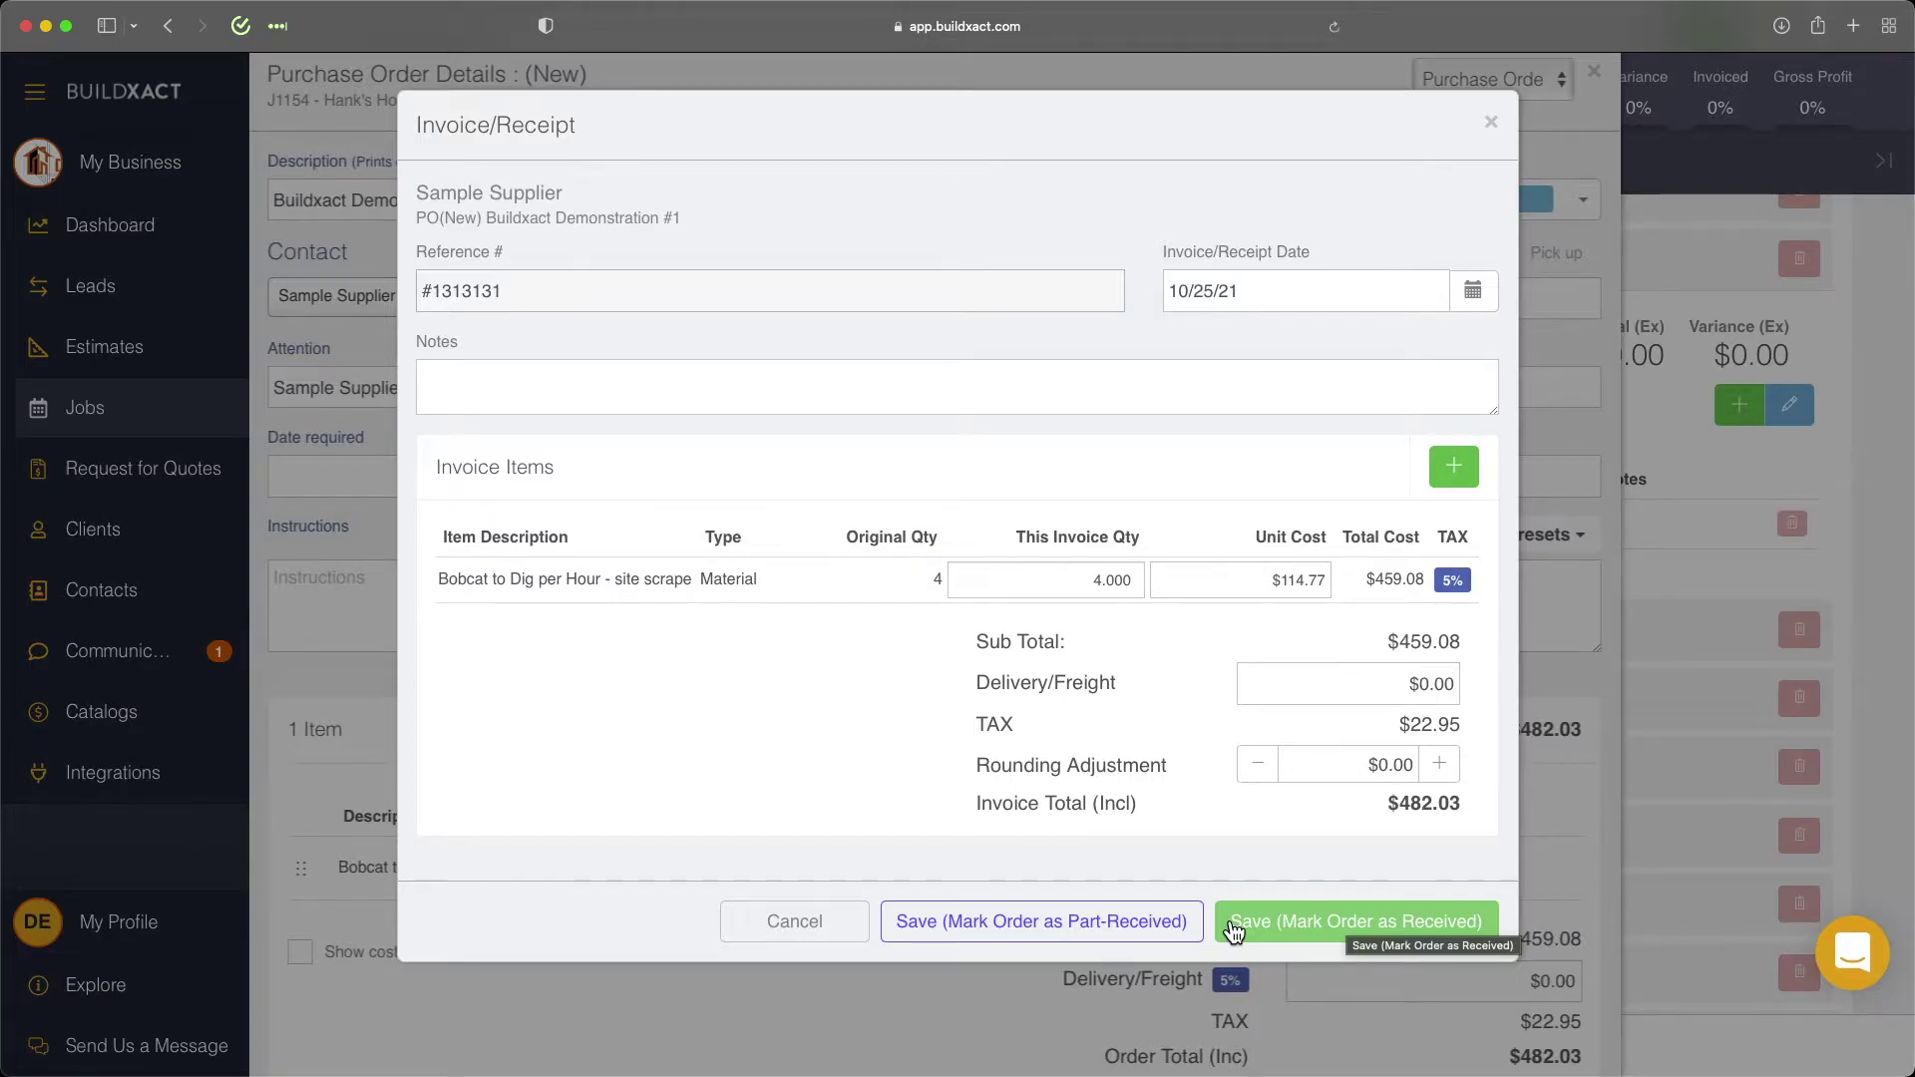
left_click(1277, 928)
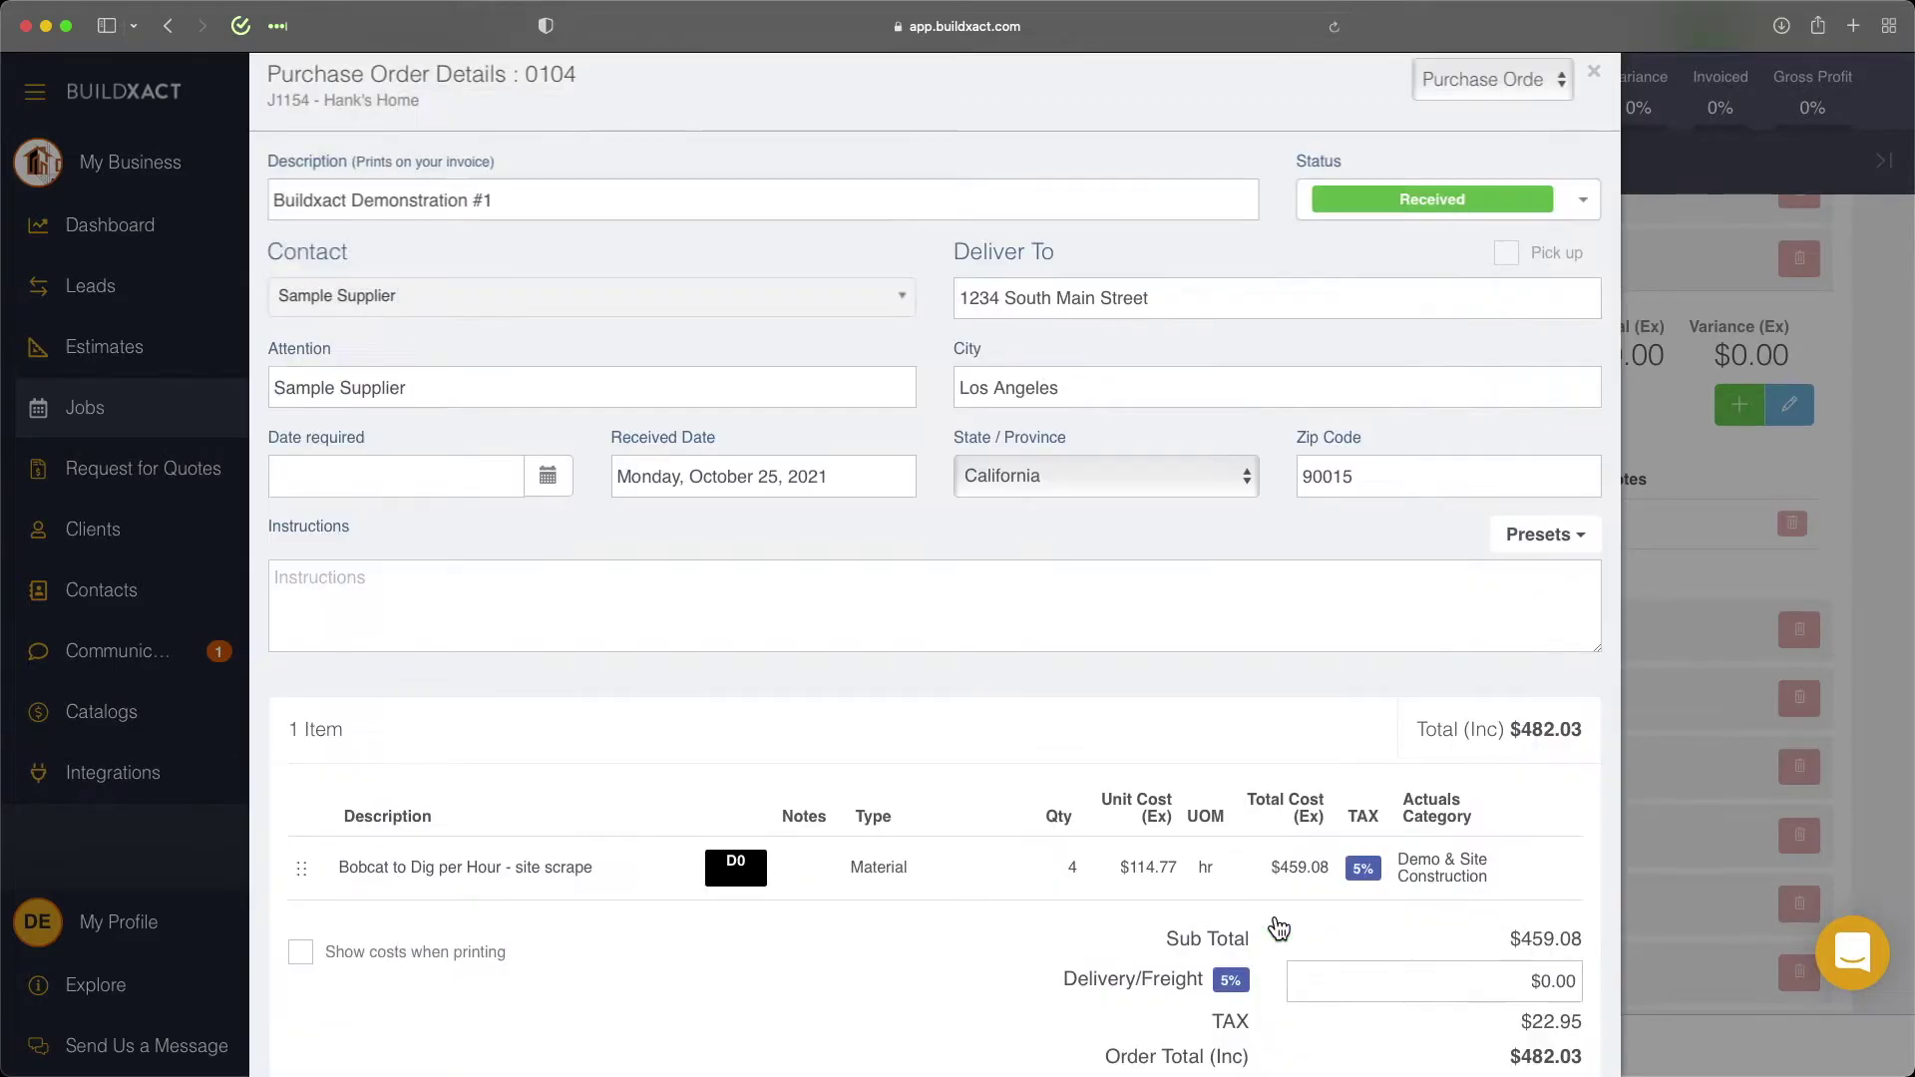
scroll(1278, 927, "down", 10)
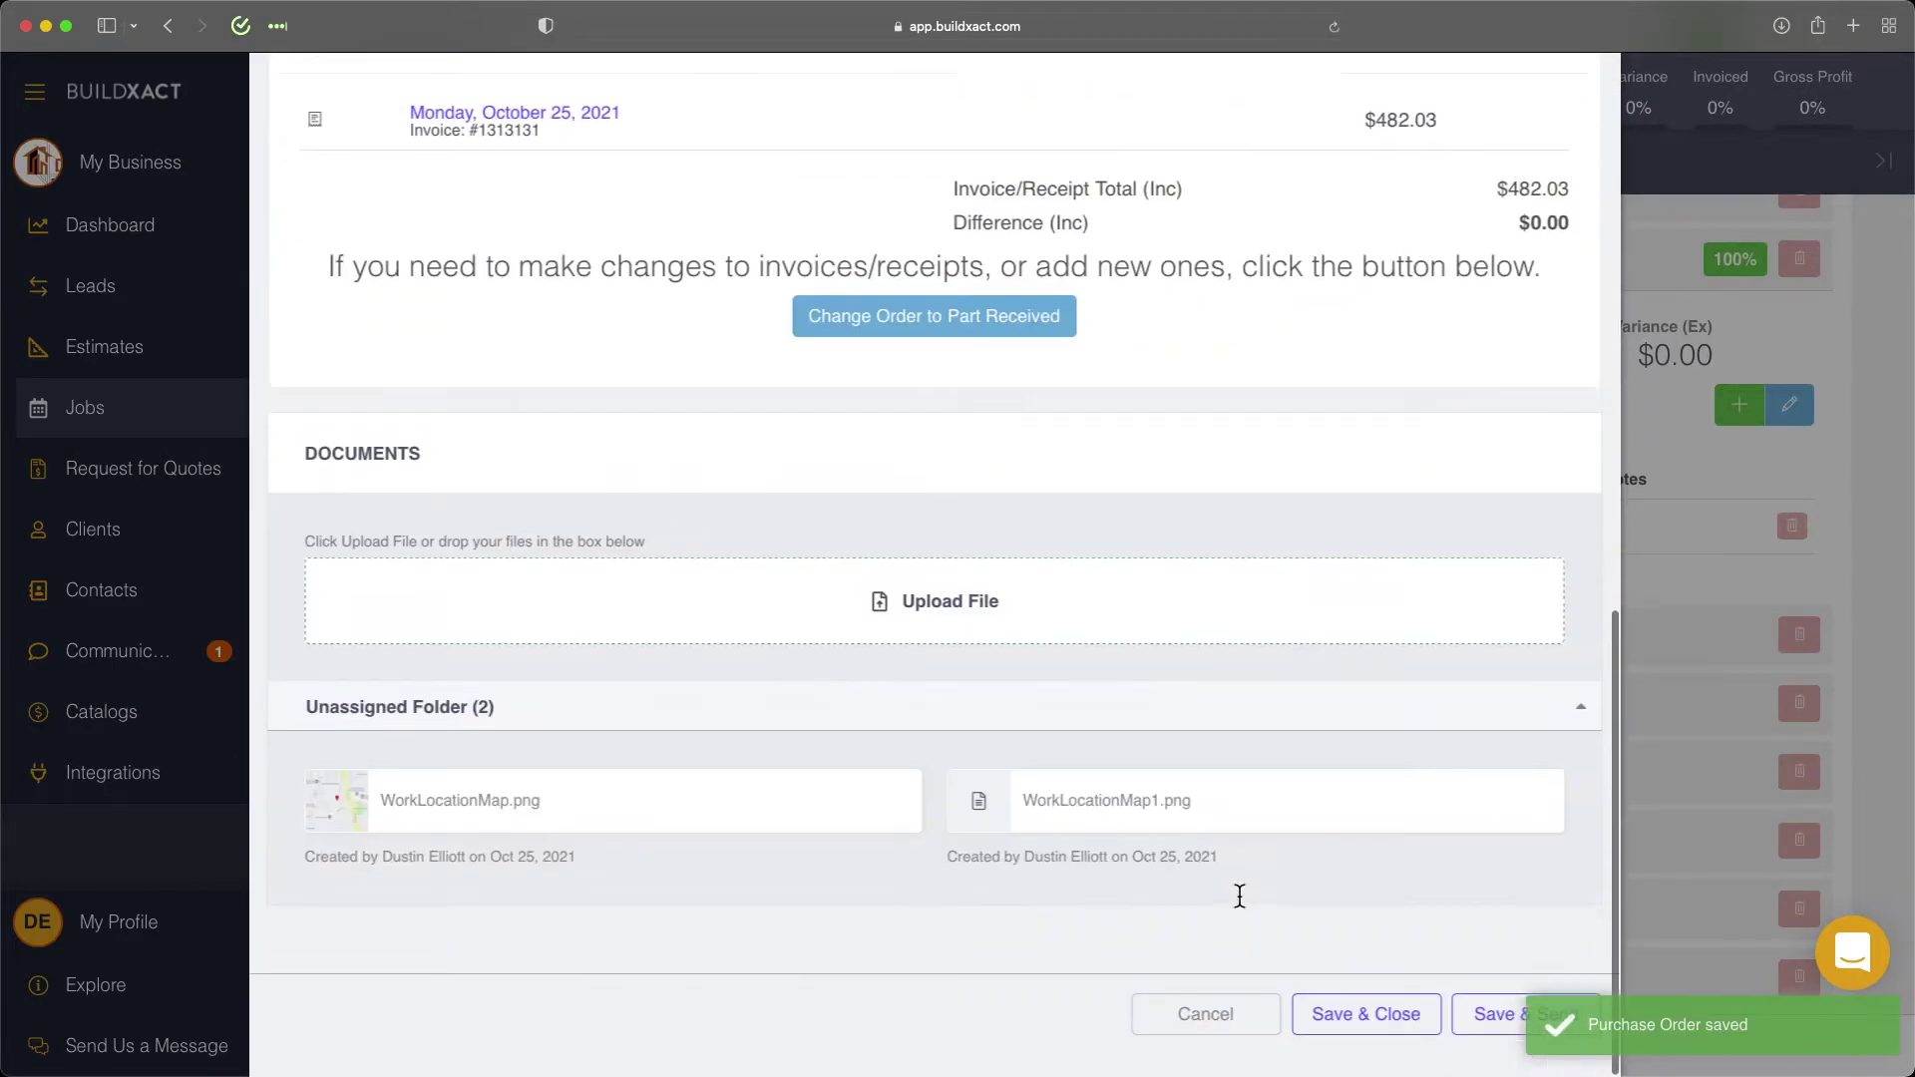
left_click(1351, 1036)
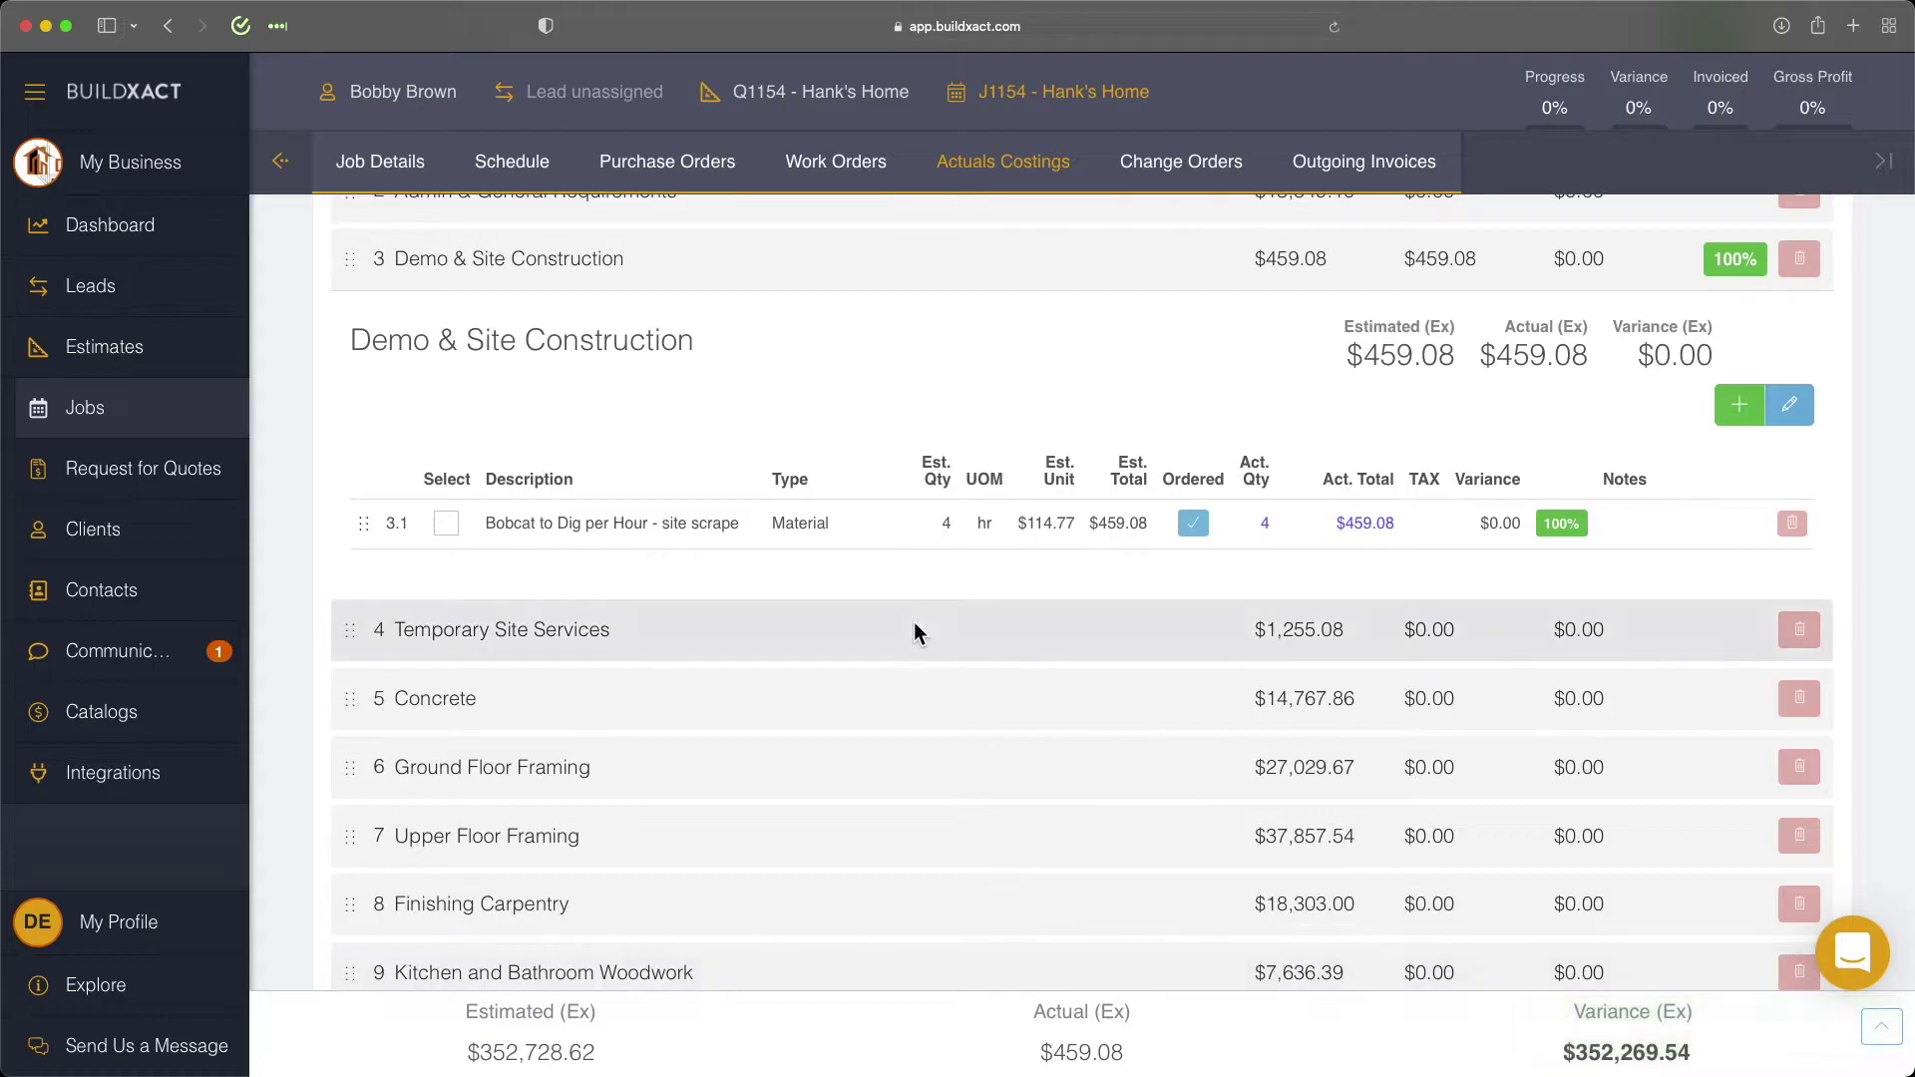
Start work order 'Buildxact Demonstration #2' for the Ground Floor Framing labour item 6.1
left_click(1022, 771)
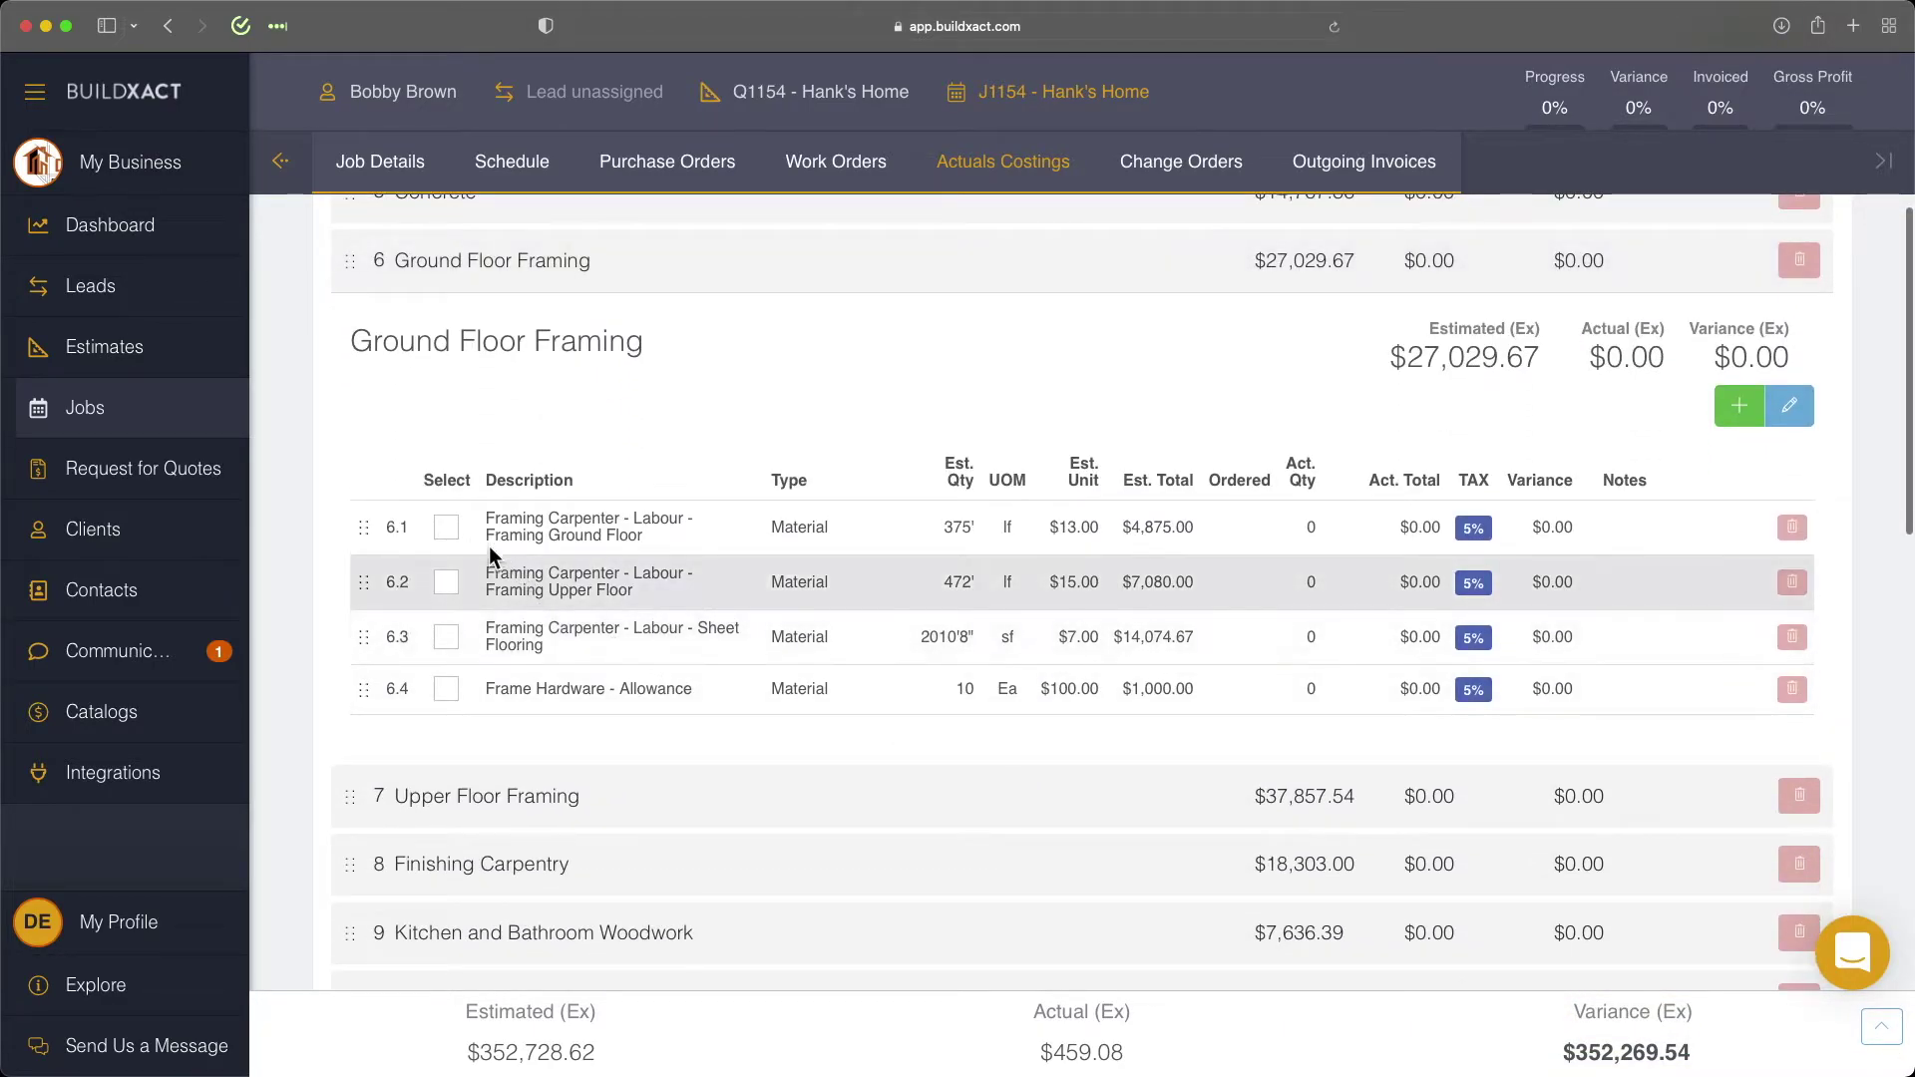
left_click(447, 532)
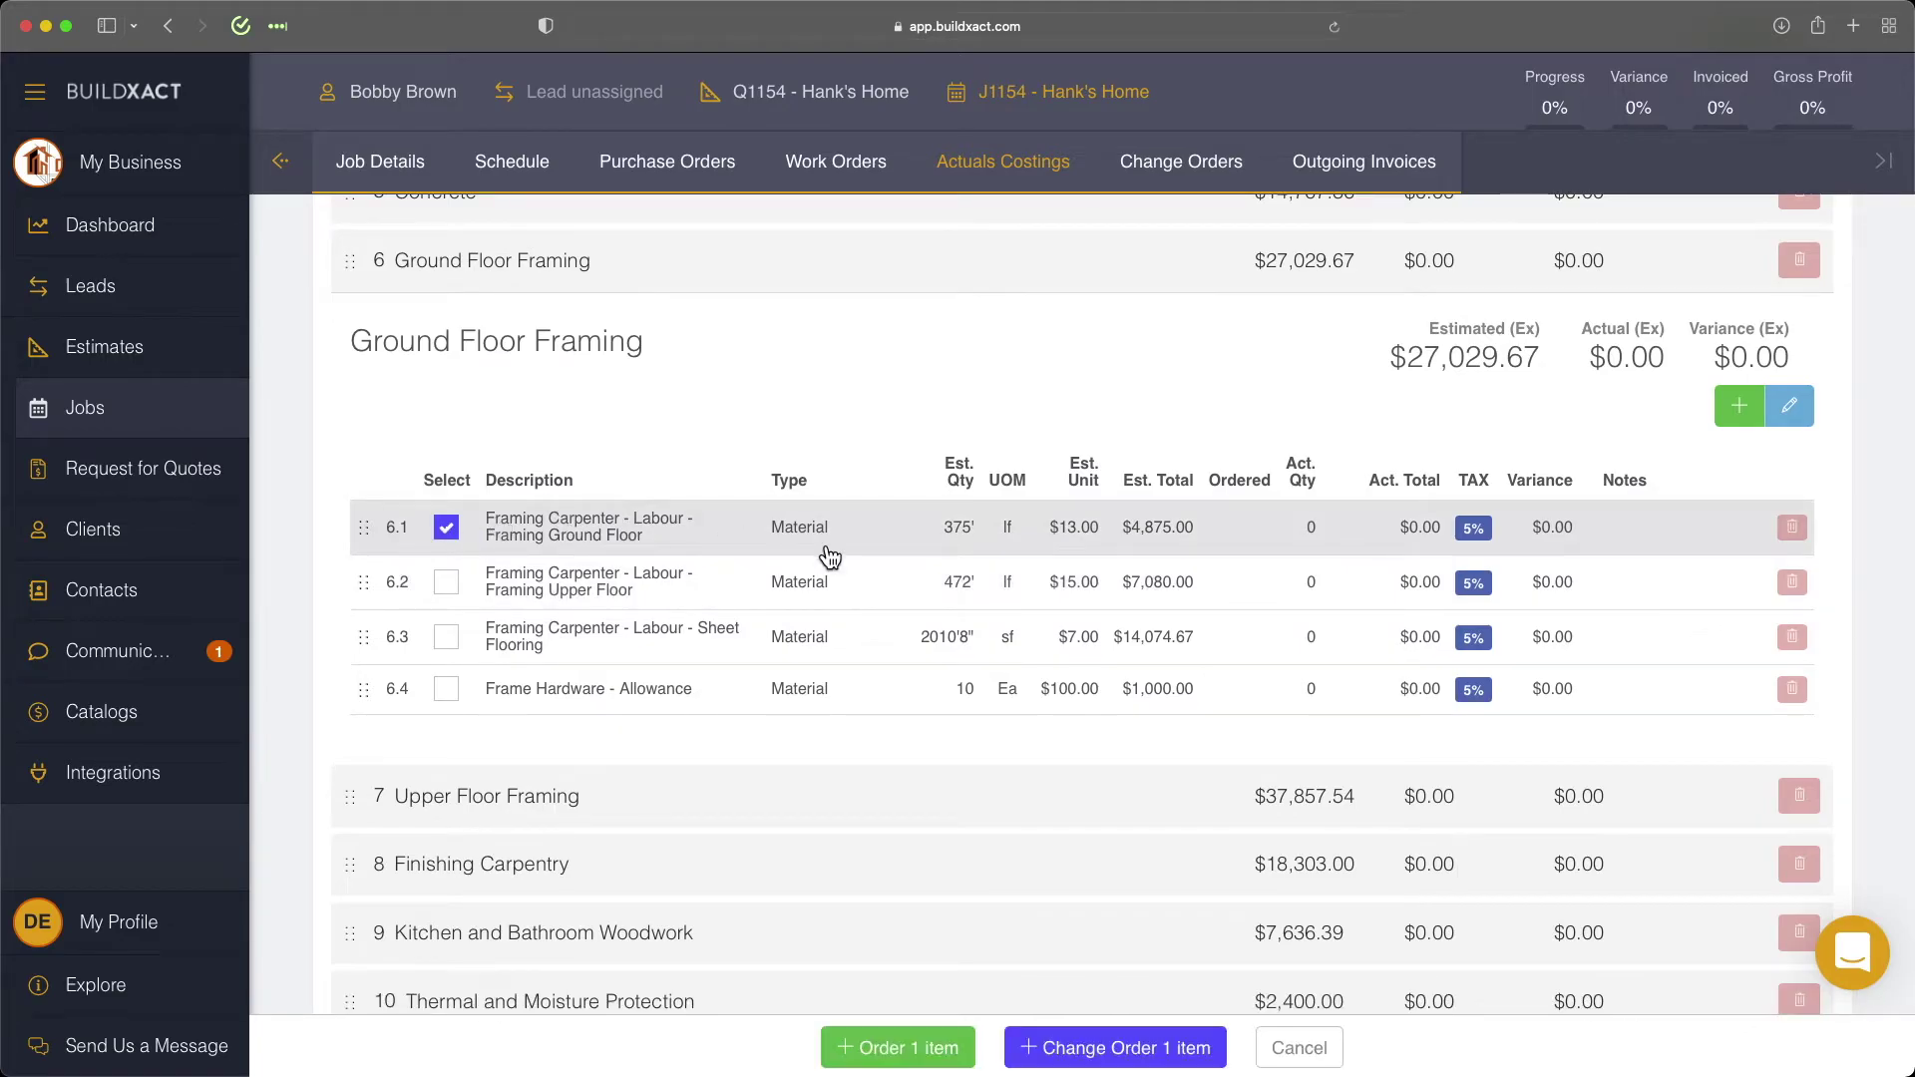
left_click(898, 1047)
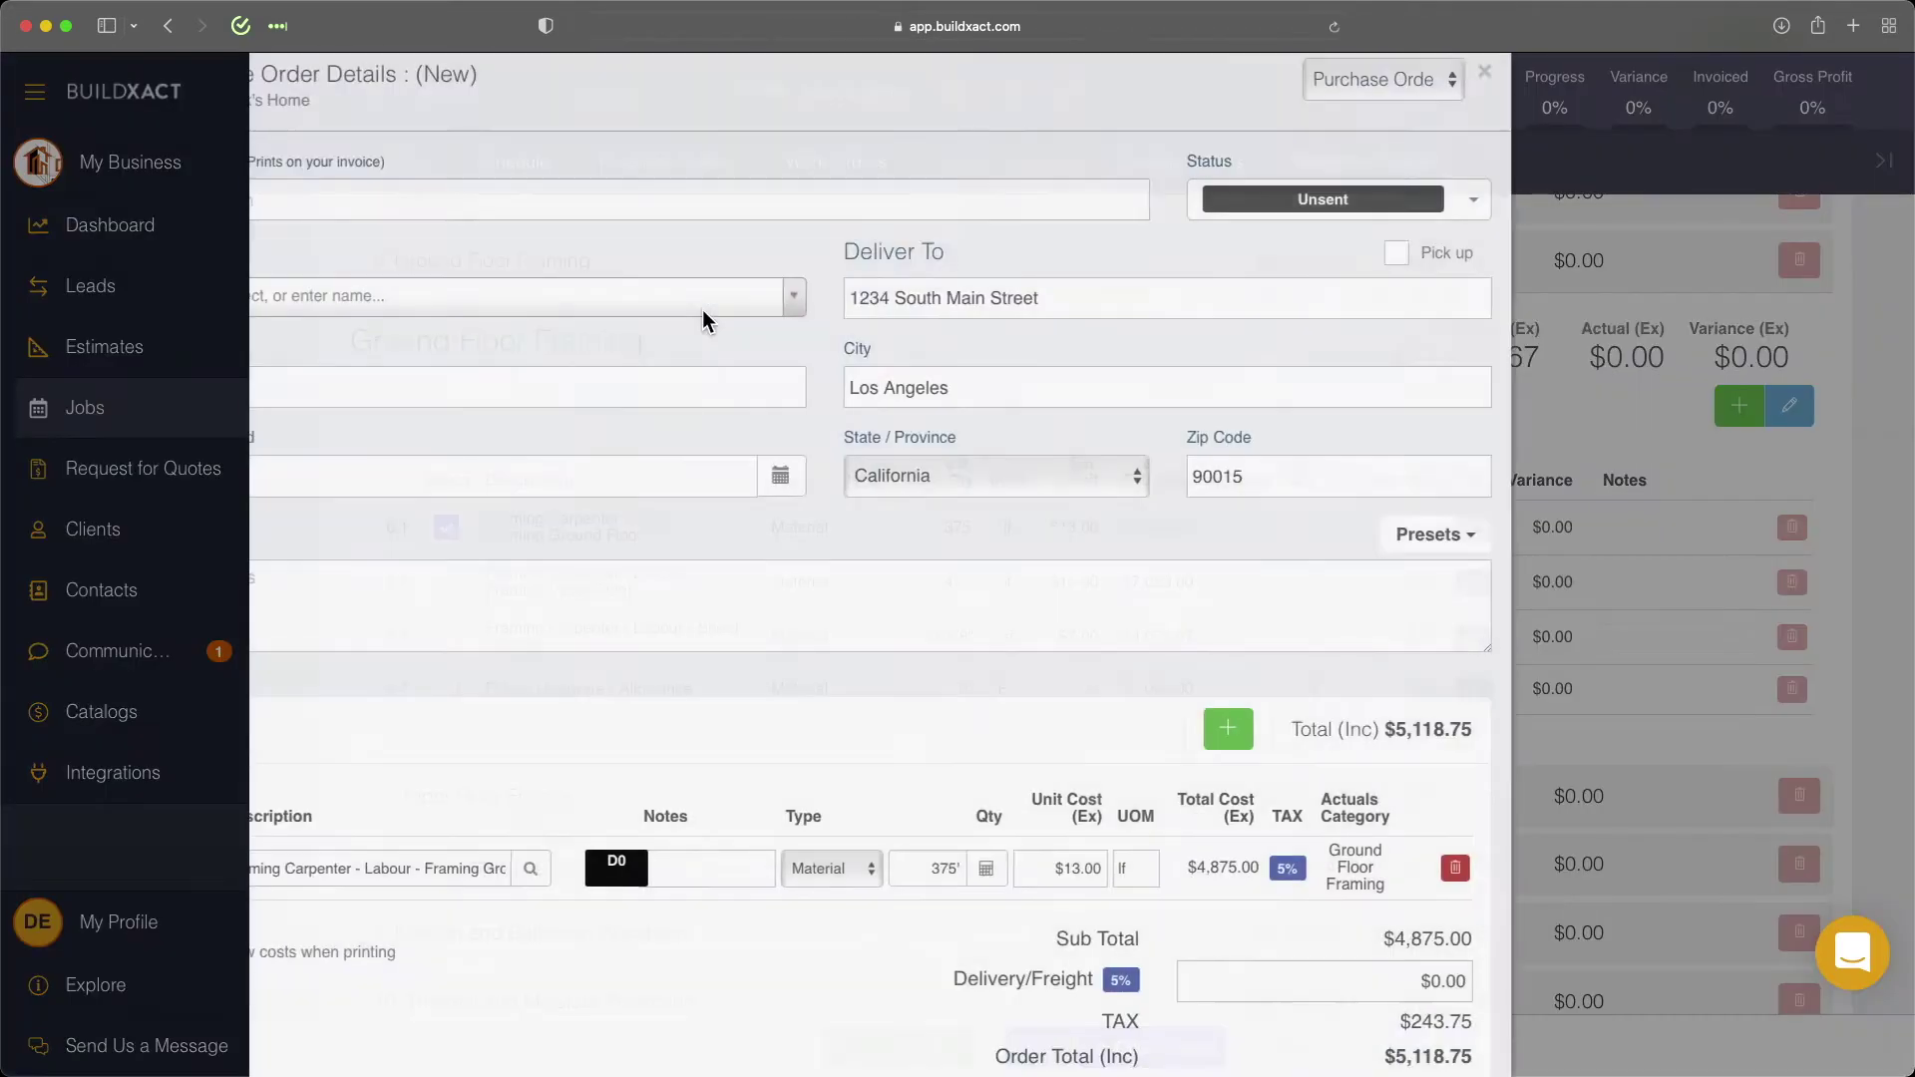
type("Bu")
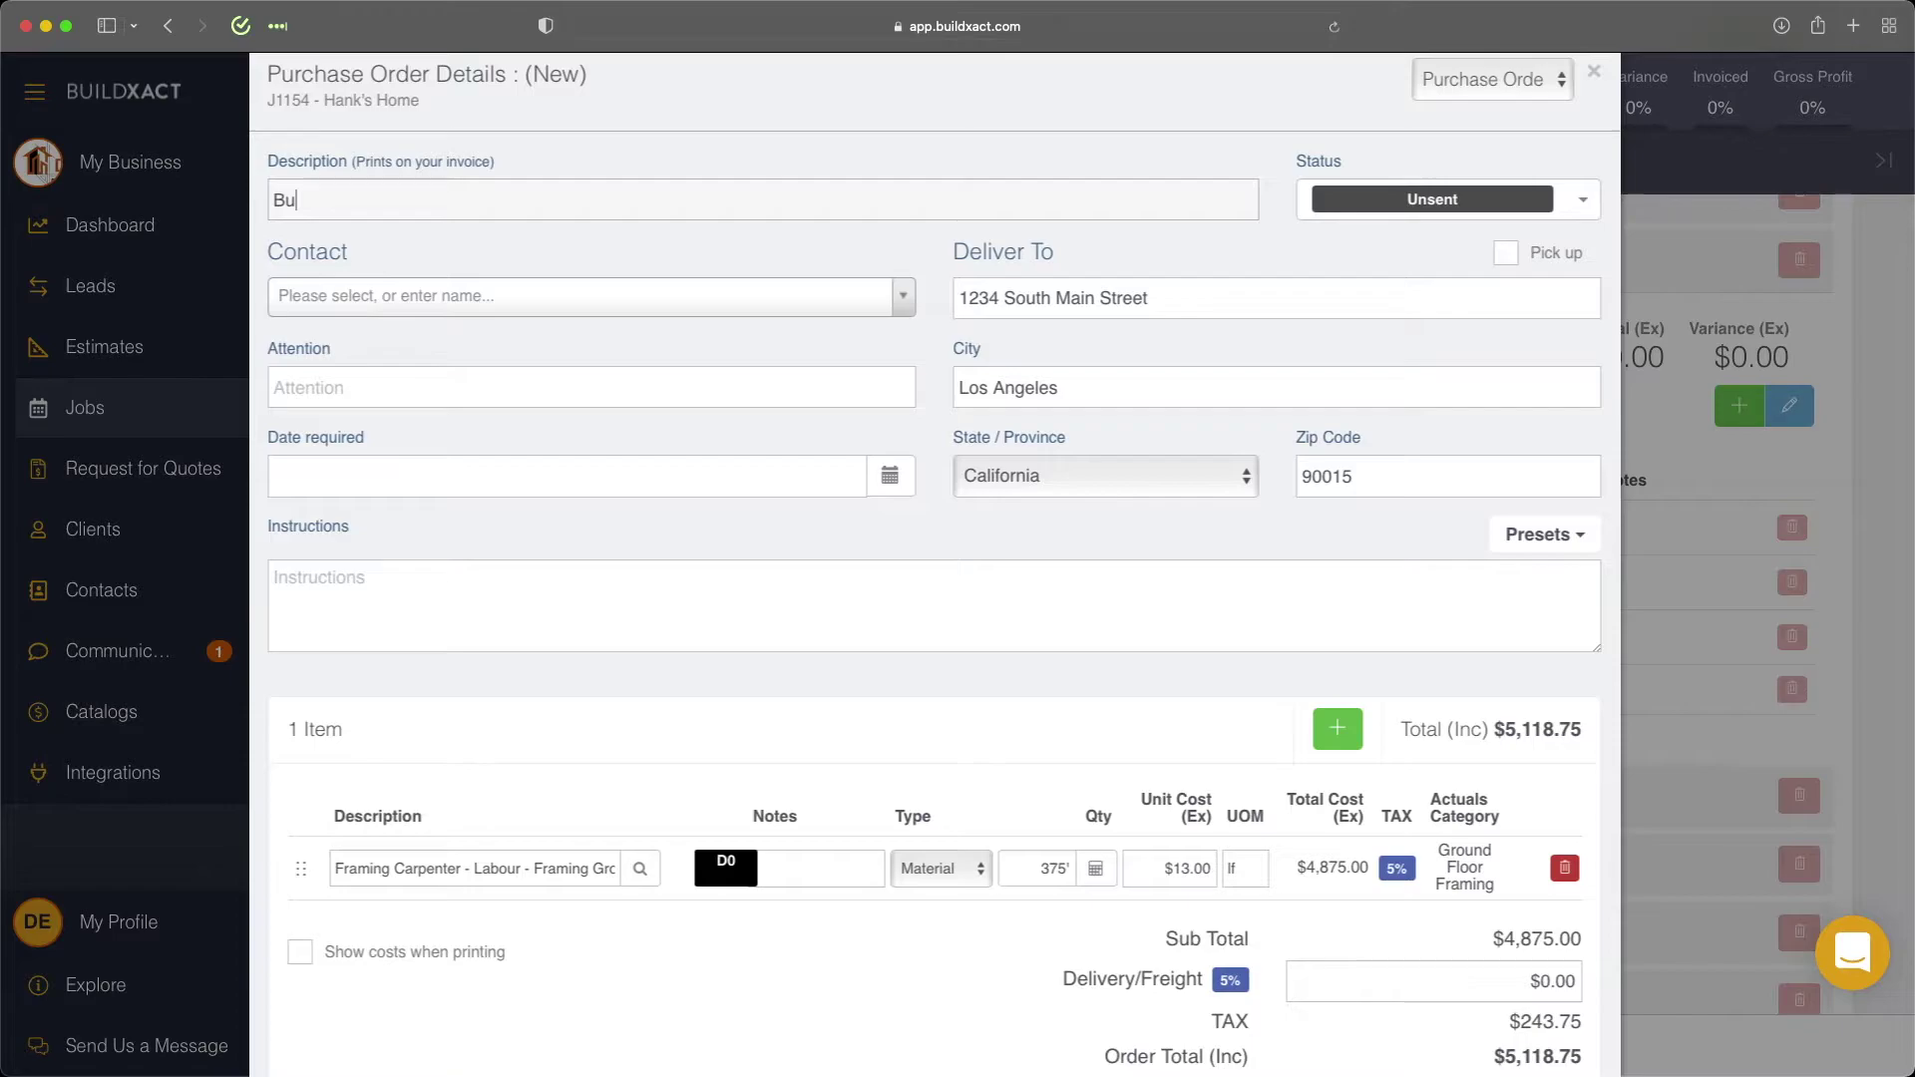
type("ildxact Demonstration #2")
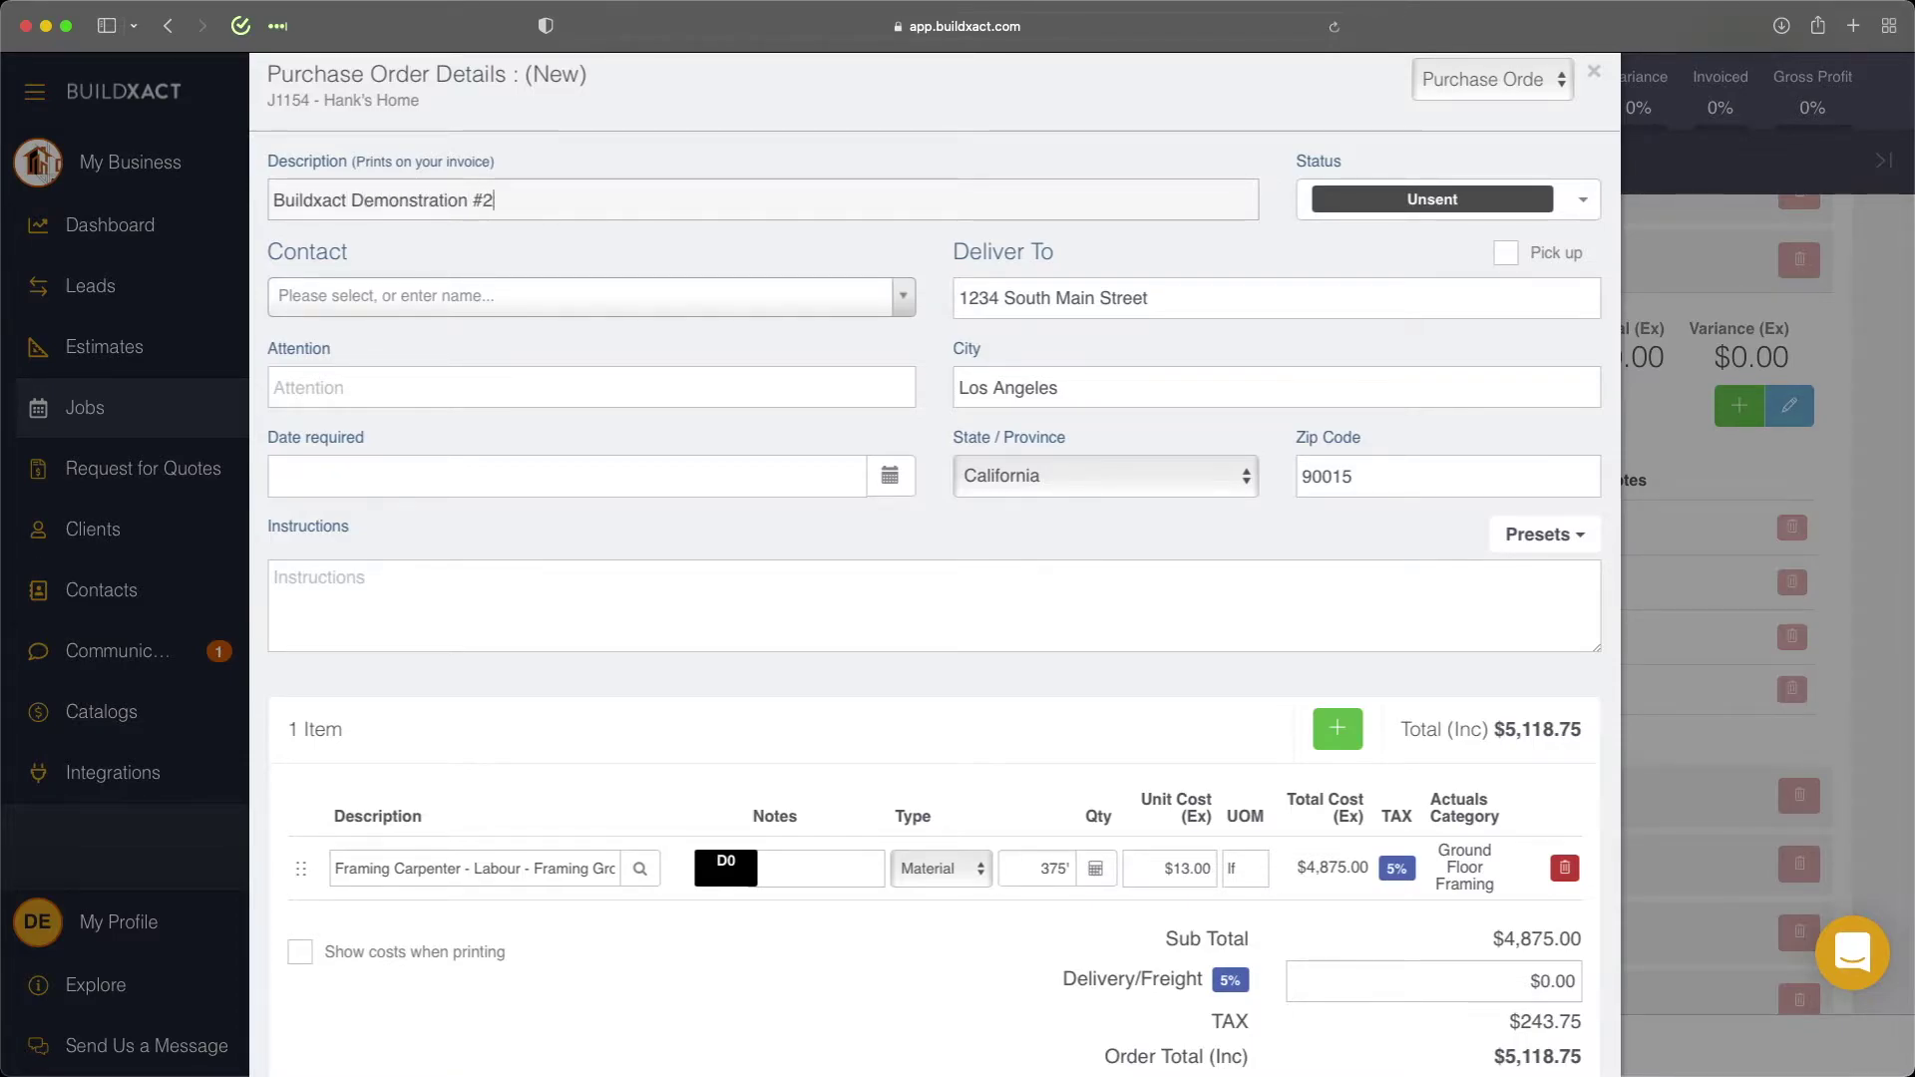
left_click(1524, 88)
left_click(1504, 100)
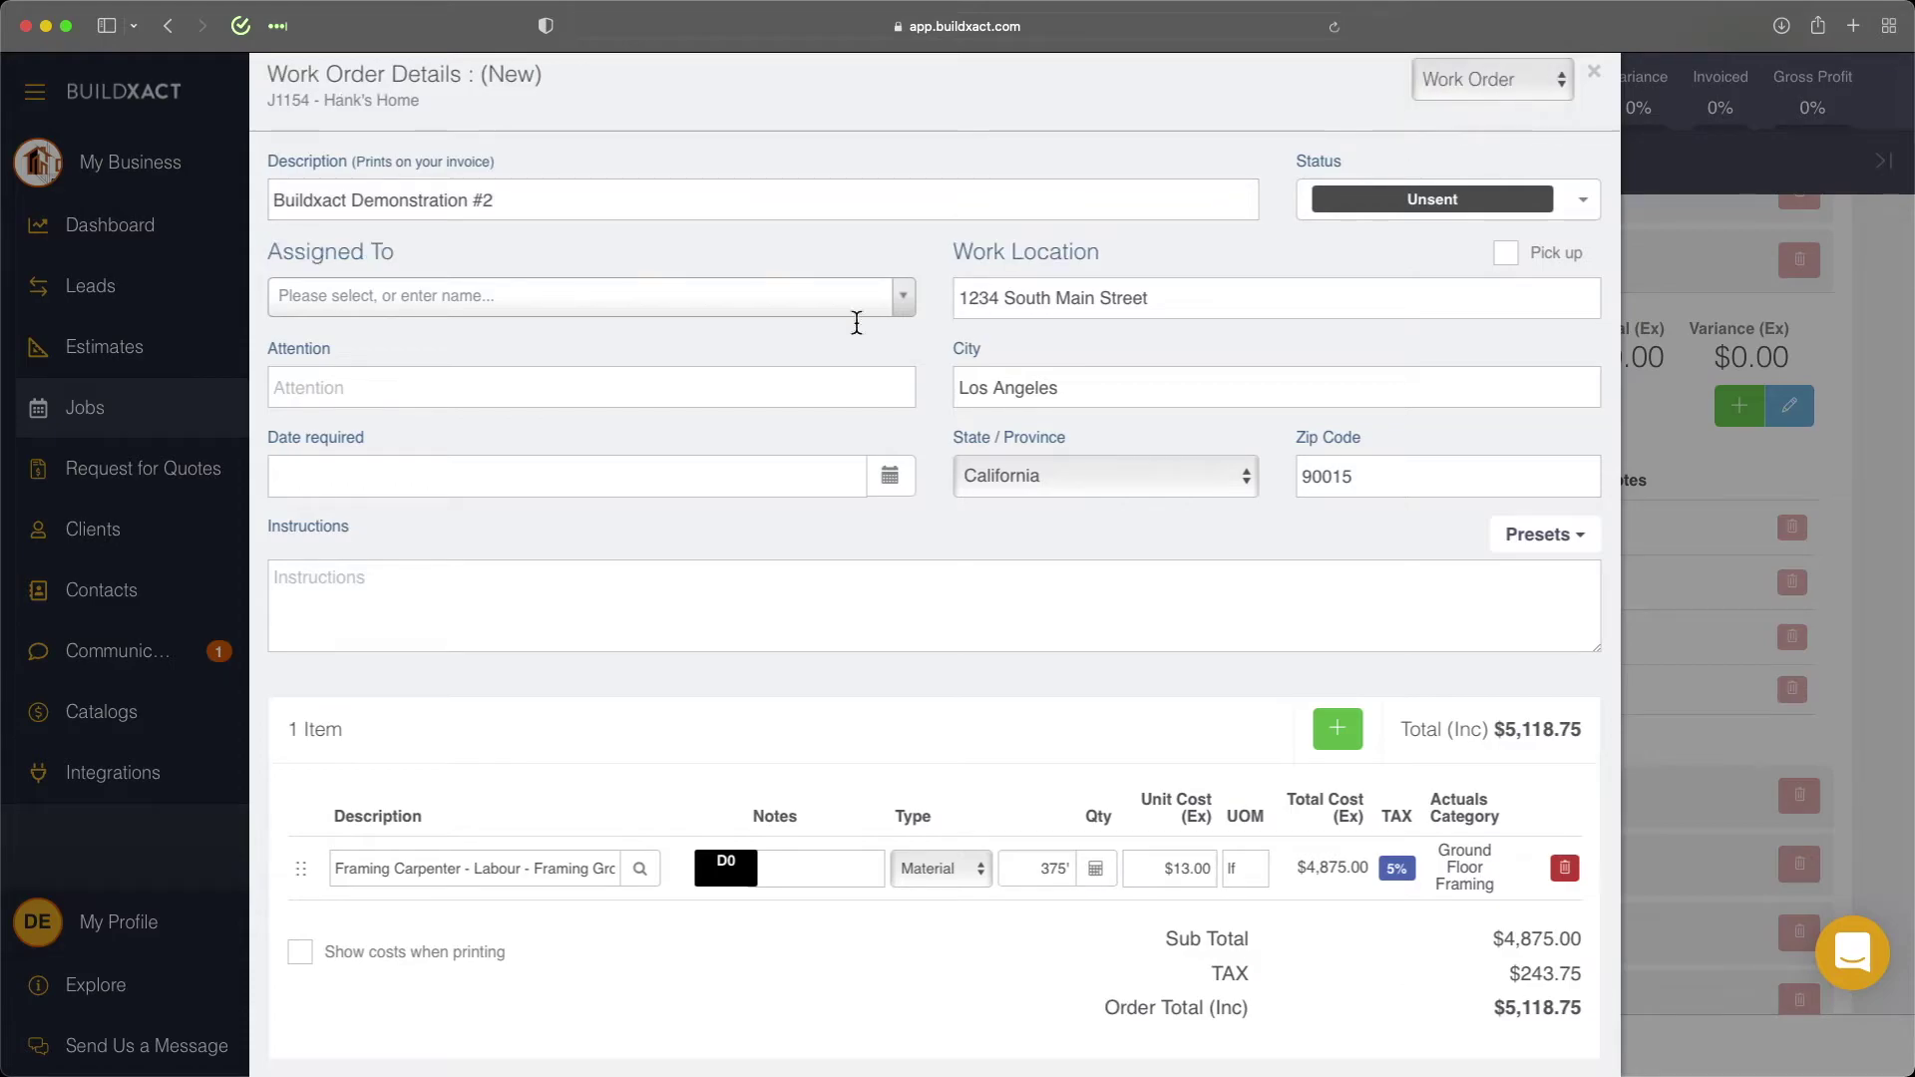
Assign the work order to D & C Contracting, mark it Completed, and save it
left_click(462, 319)
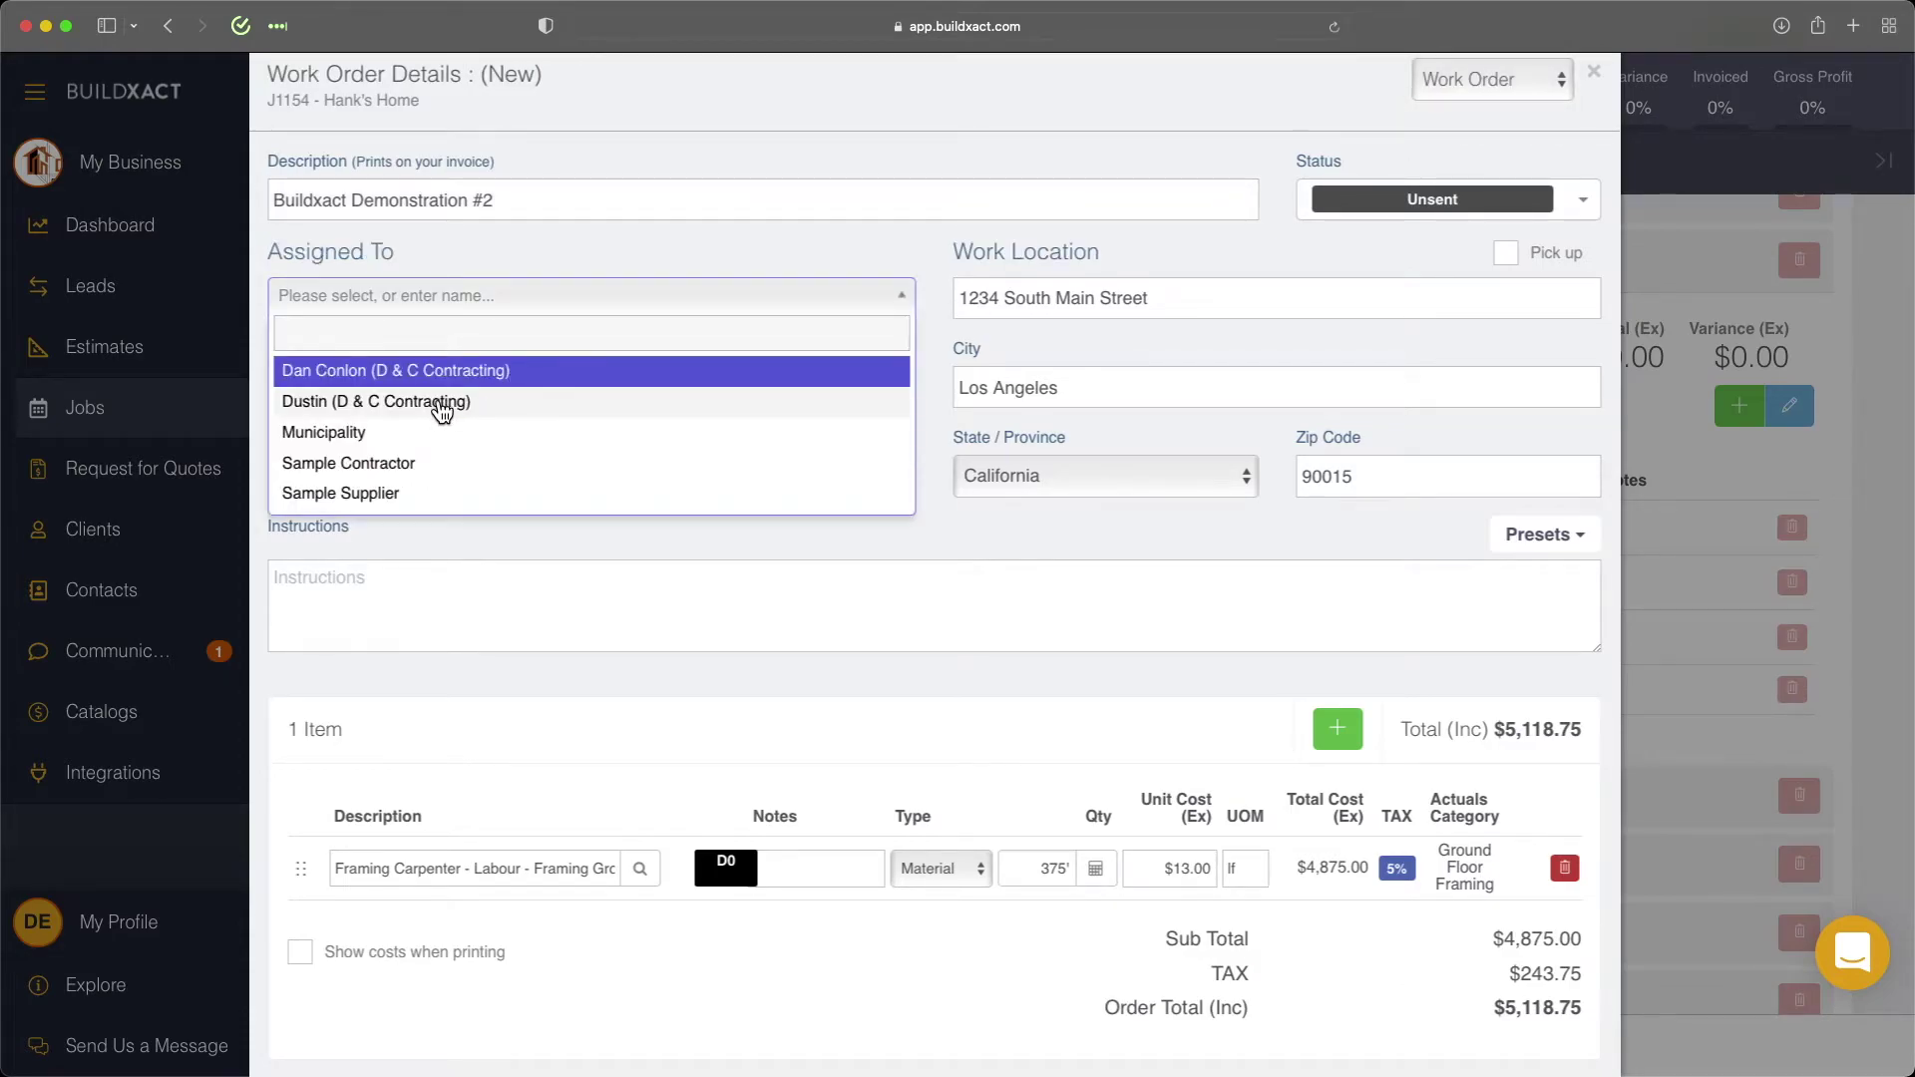
left_click(440, 398)
left_click(1432, 208)
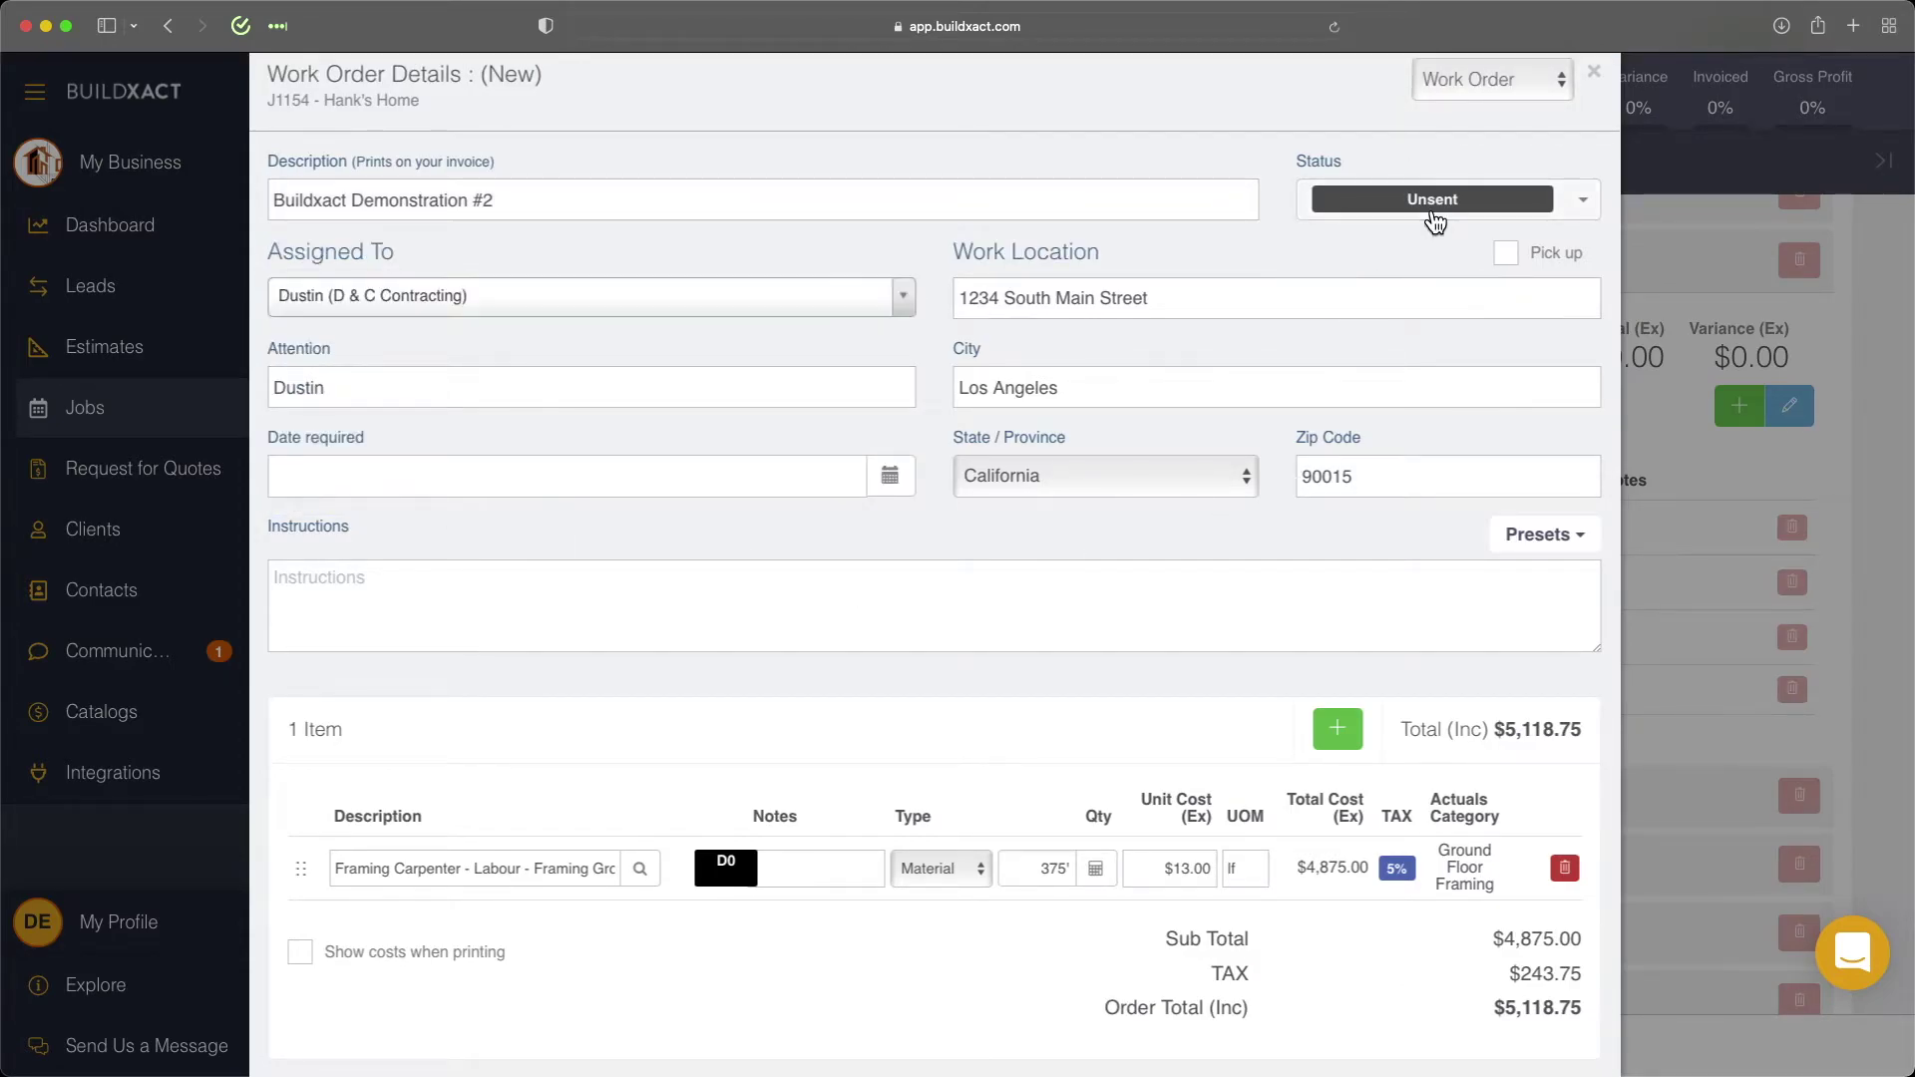
left_click(1406, 308)
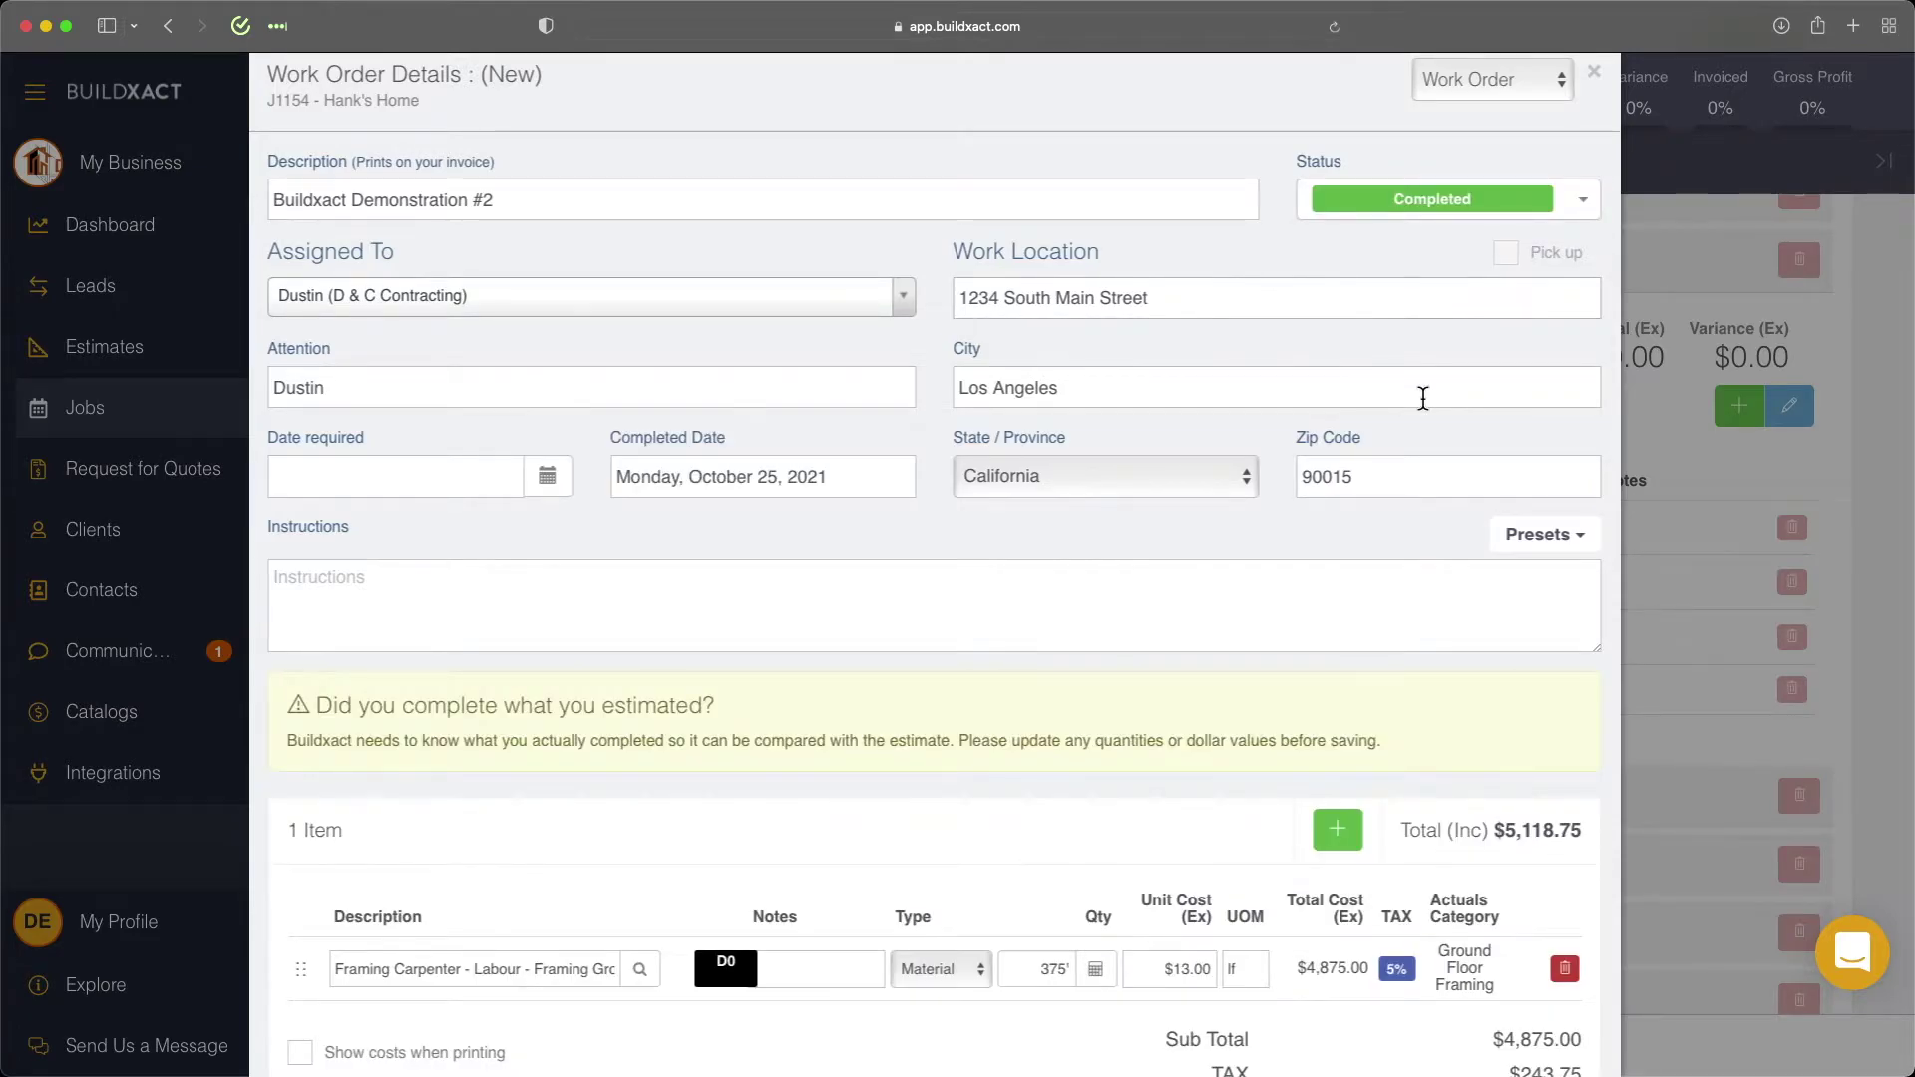
scroll(1426, 409, "down", 10)
left_click(1401, 1033)
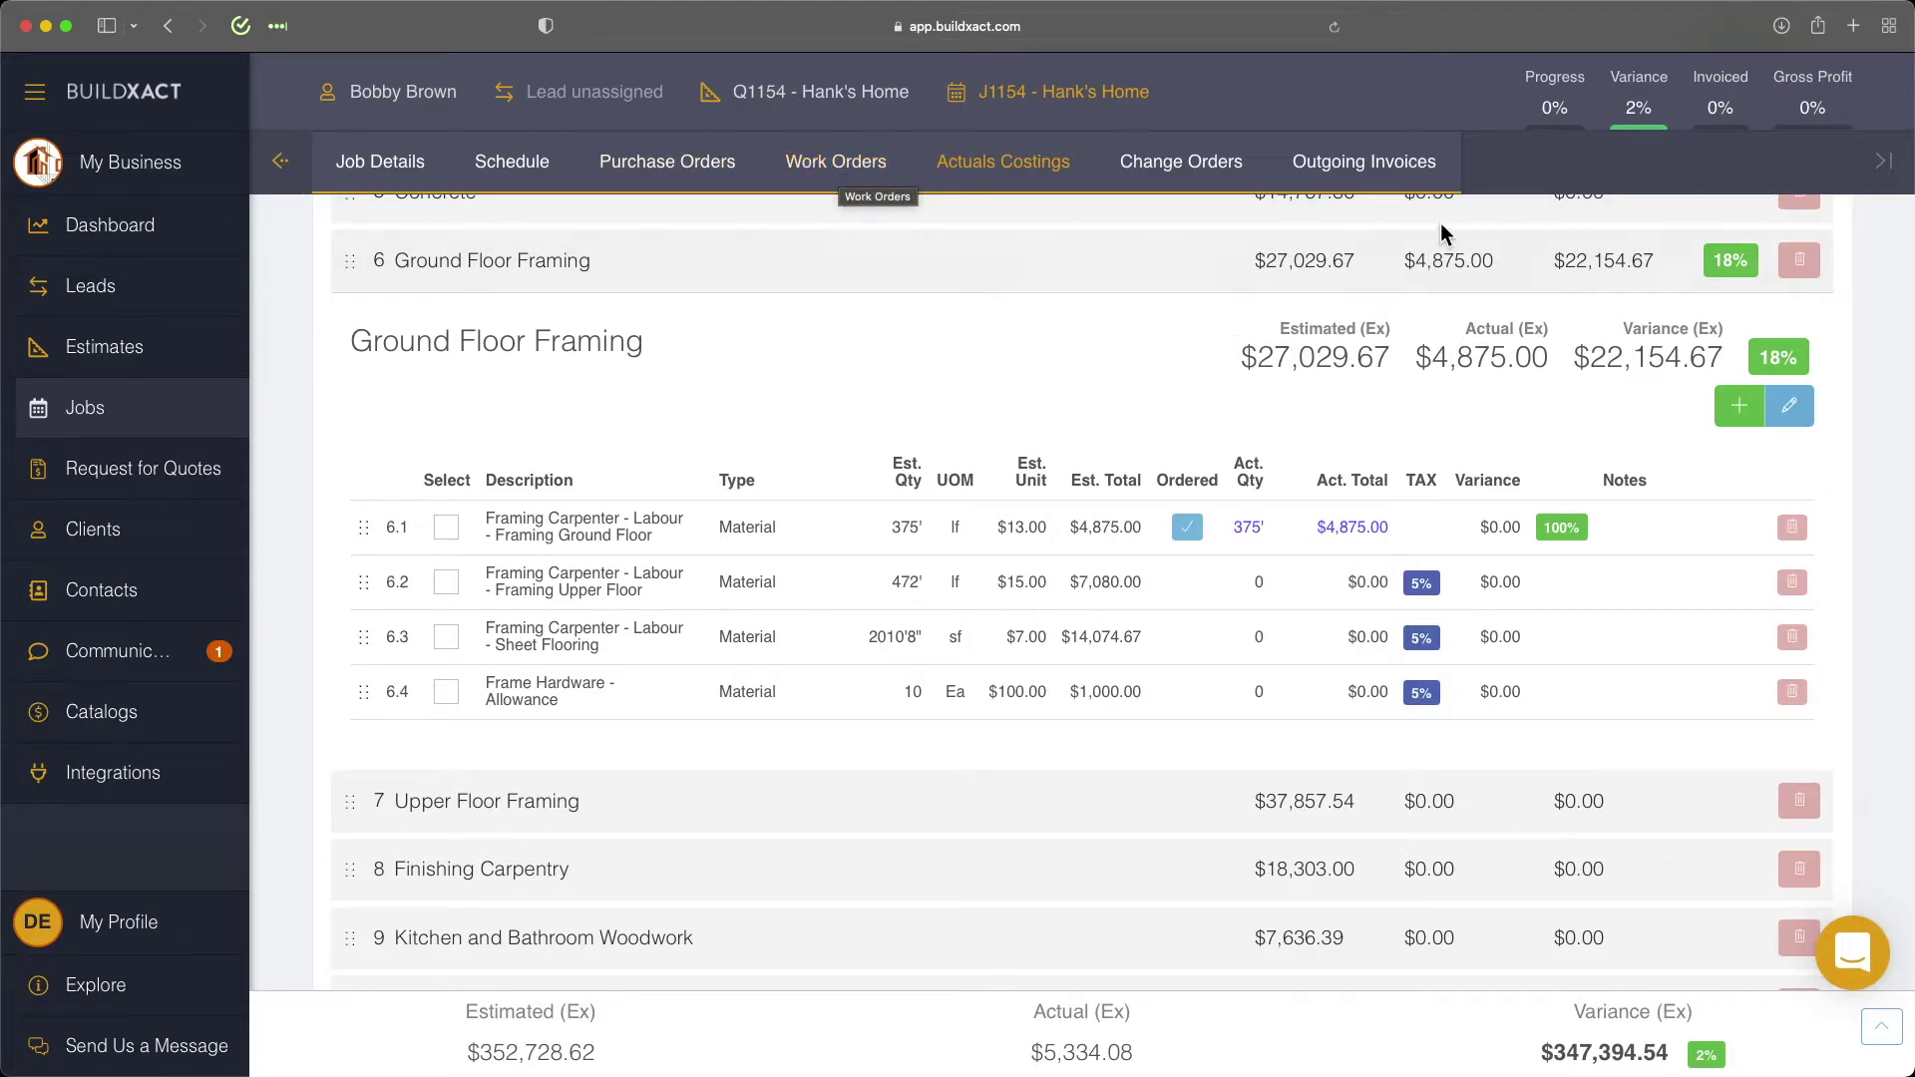
left_click(1364, 170)
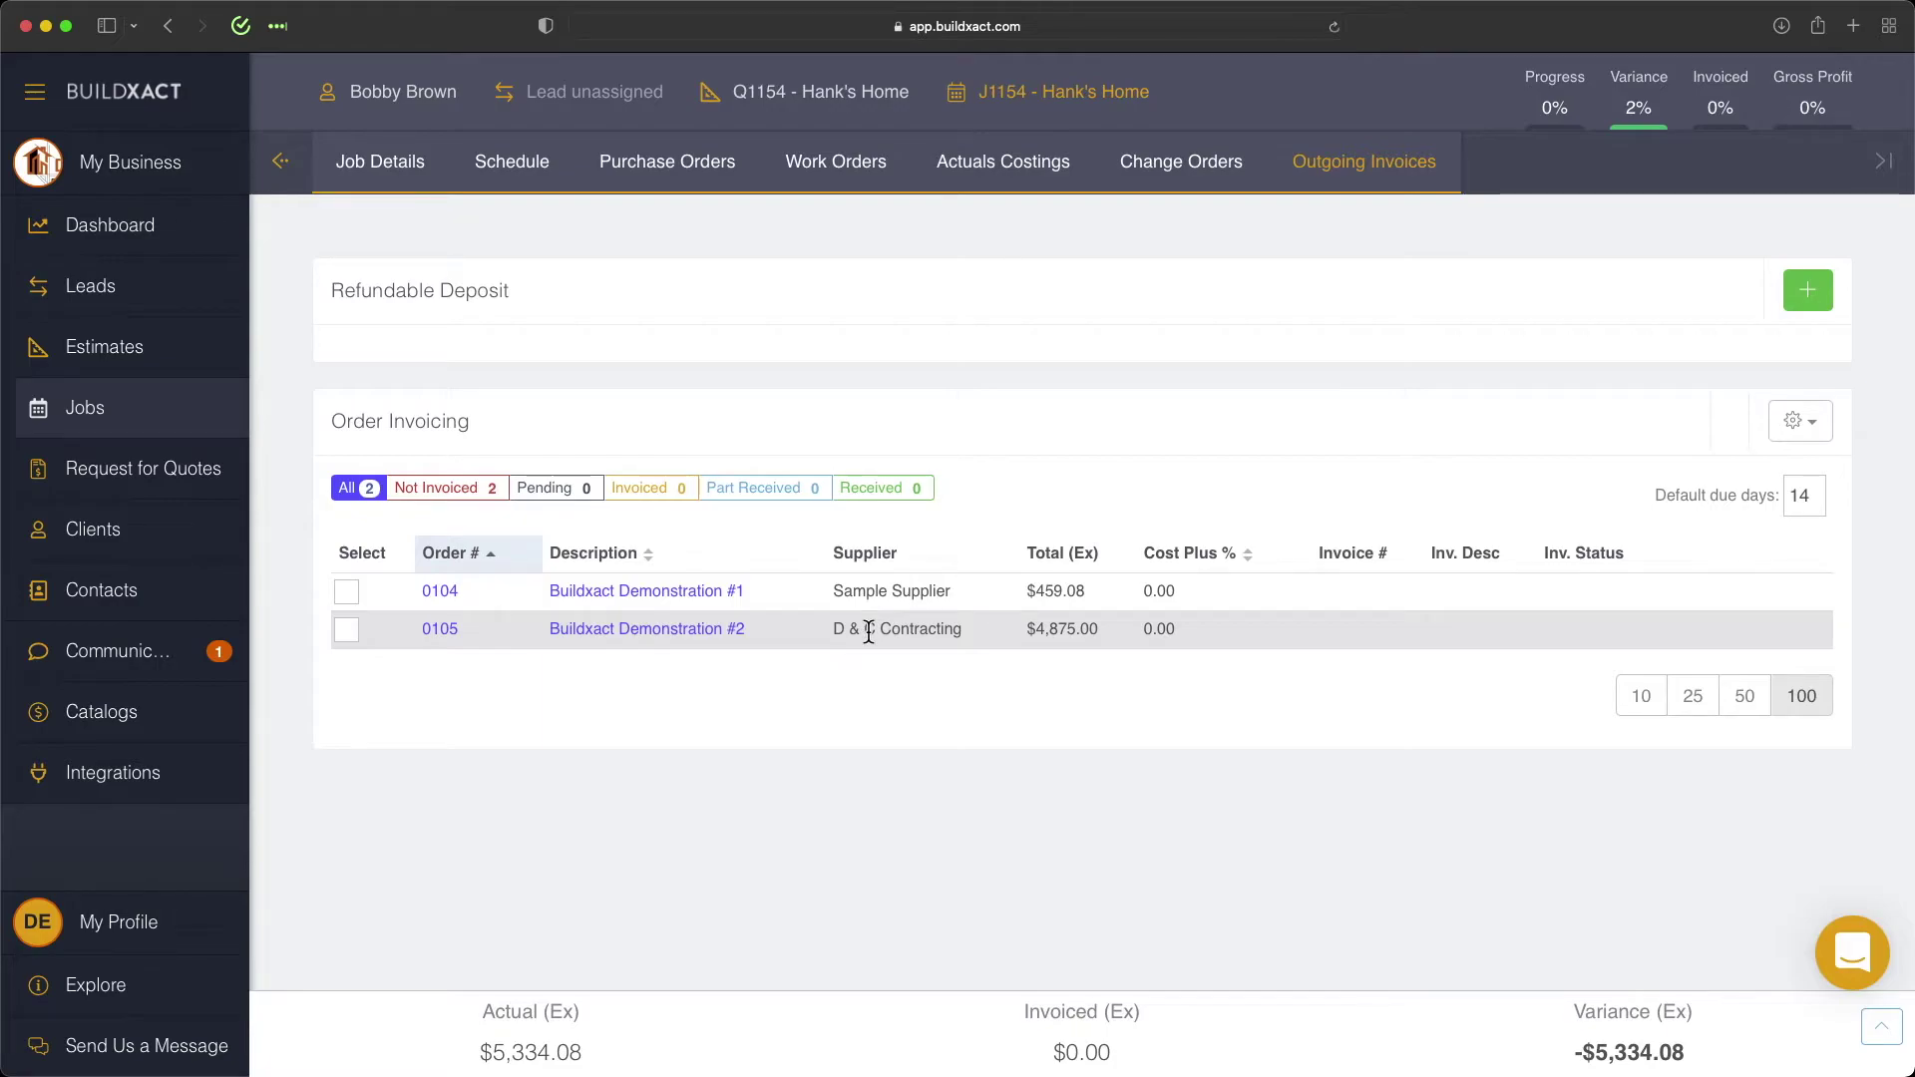
Combine orders 0104 and 0105 into a single new invoice
left_click(346, 596)
left_click(346, 630)
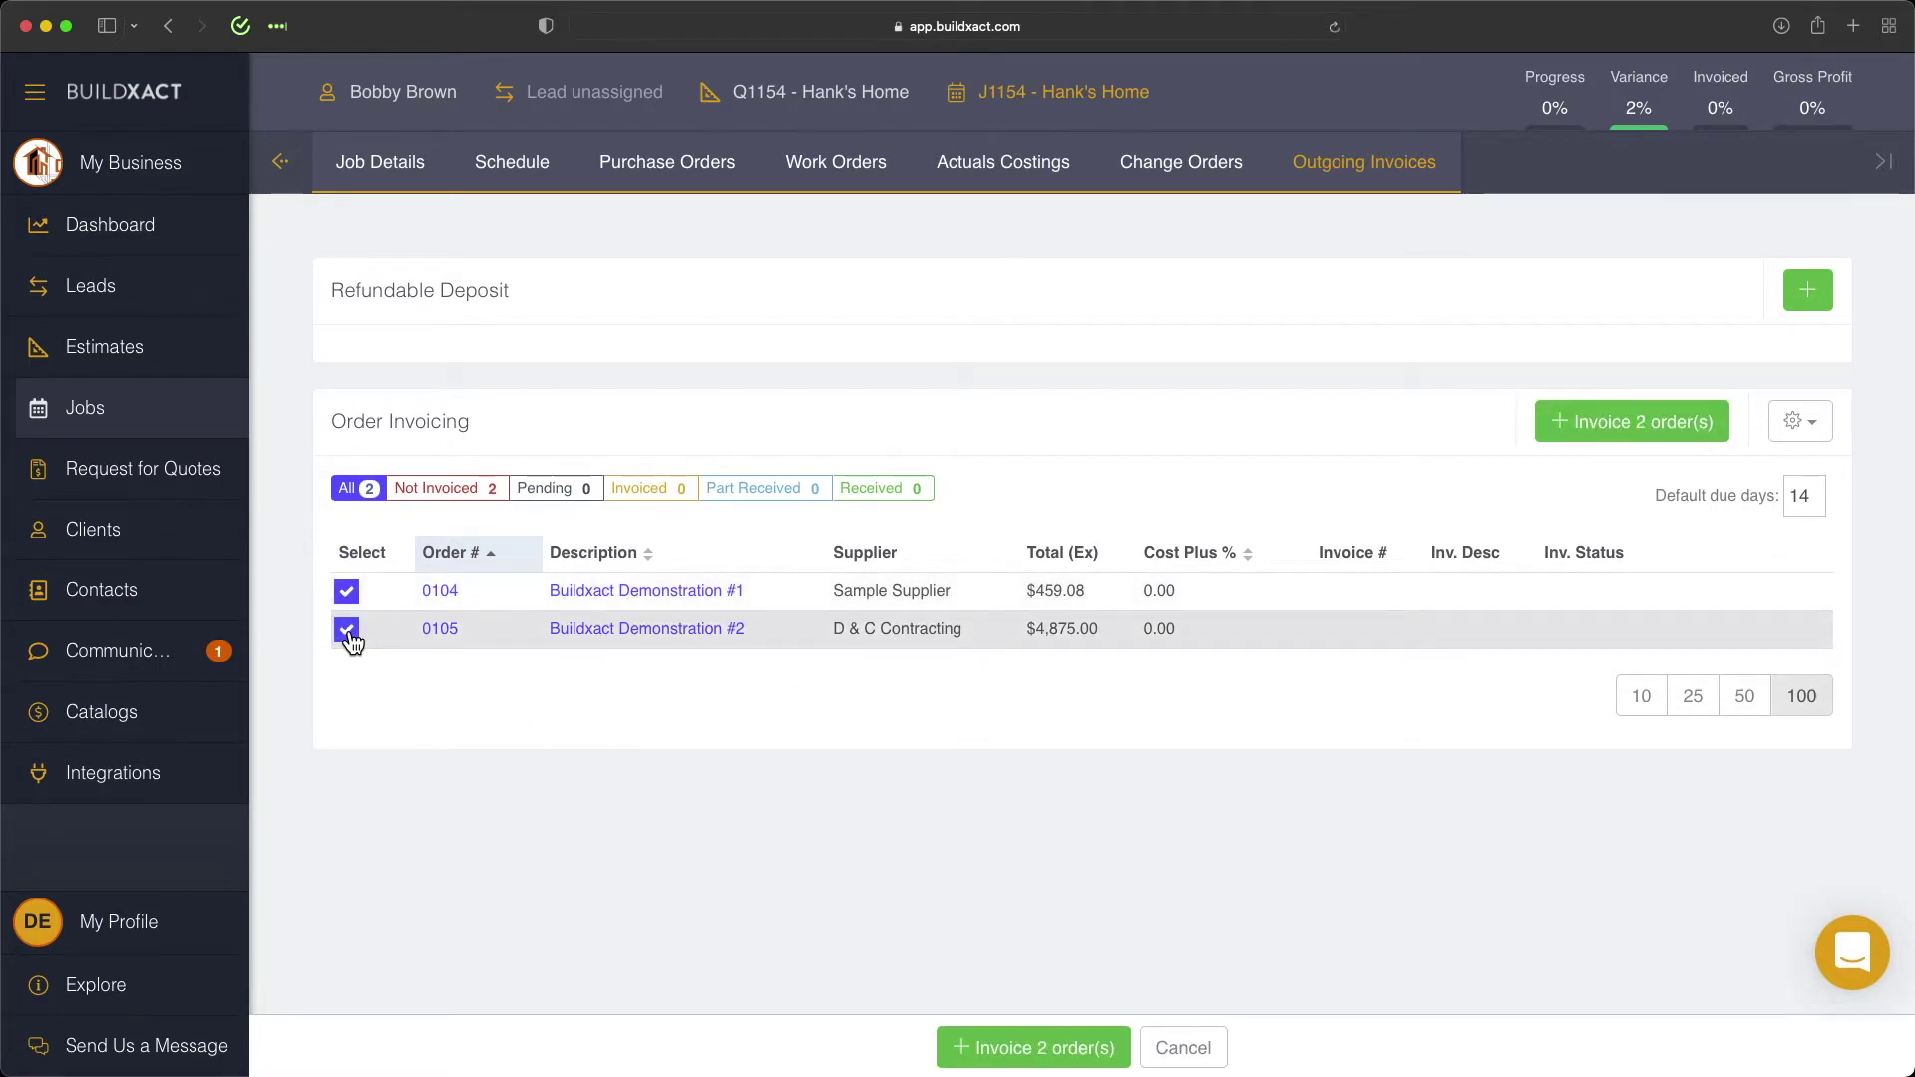
left_click(1644, 429)
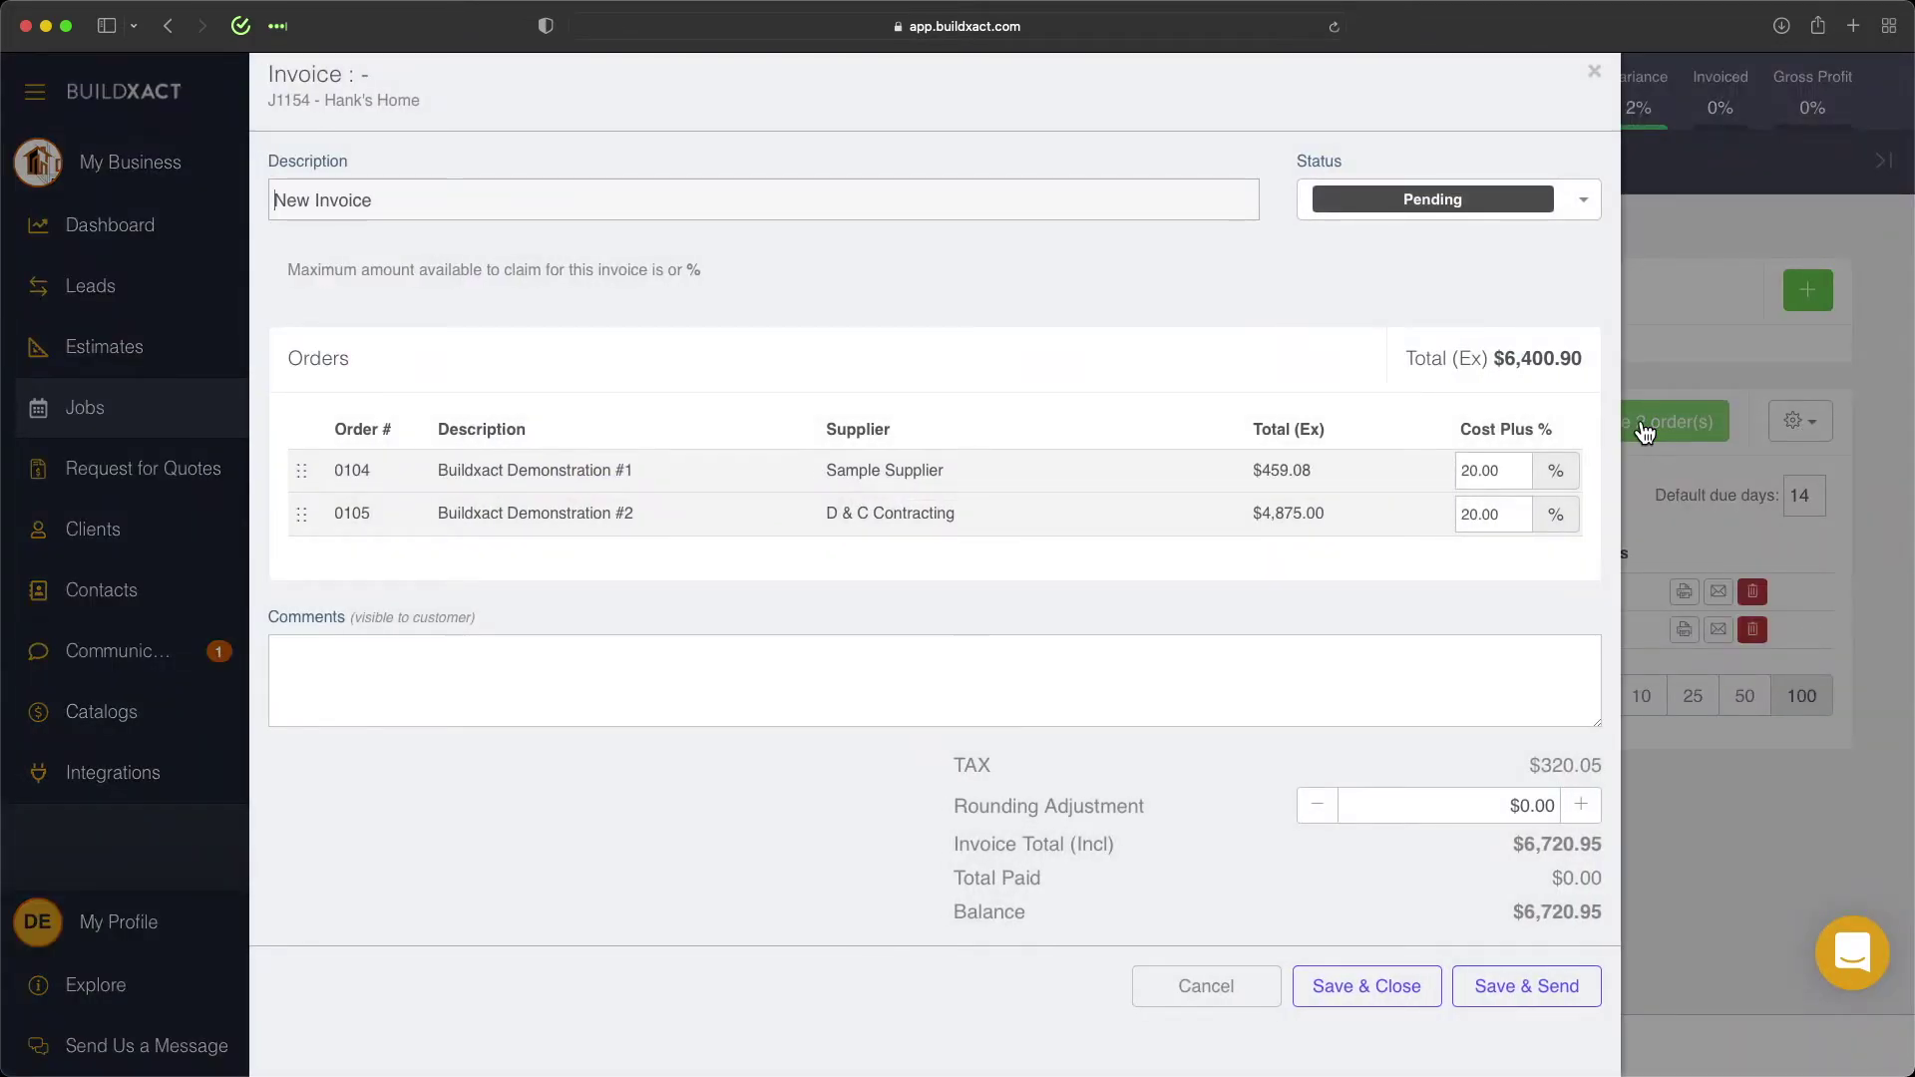
triple_click(613, 193)
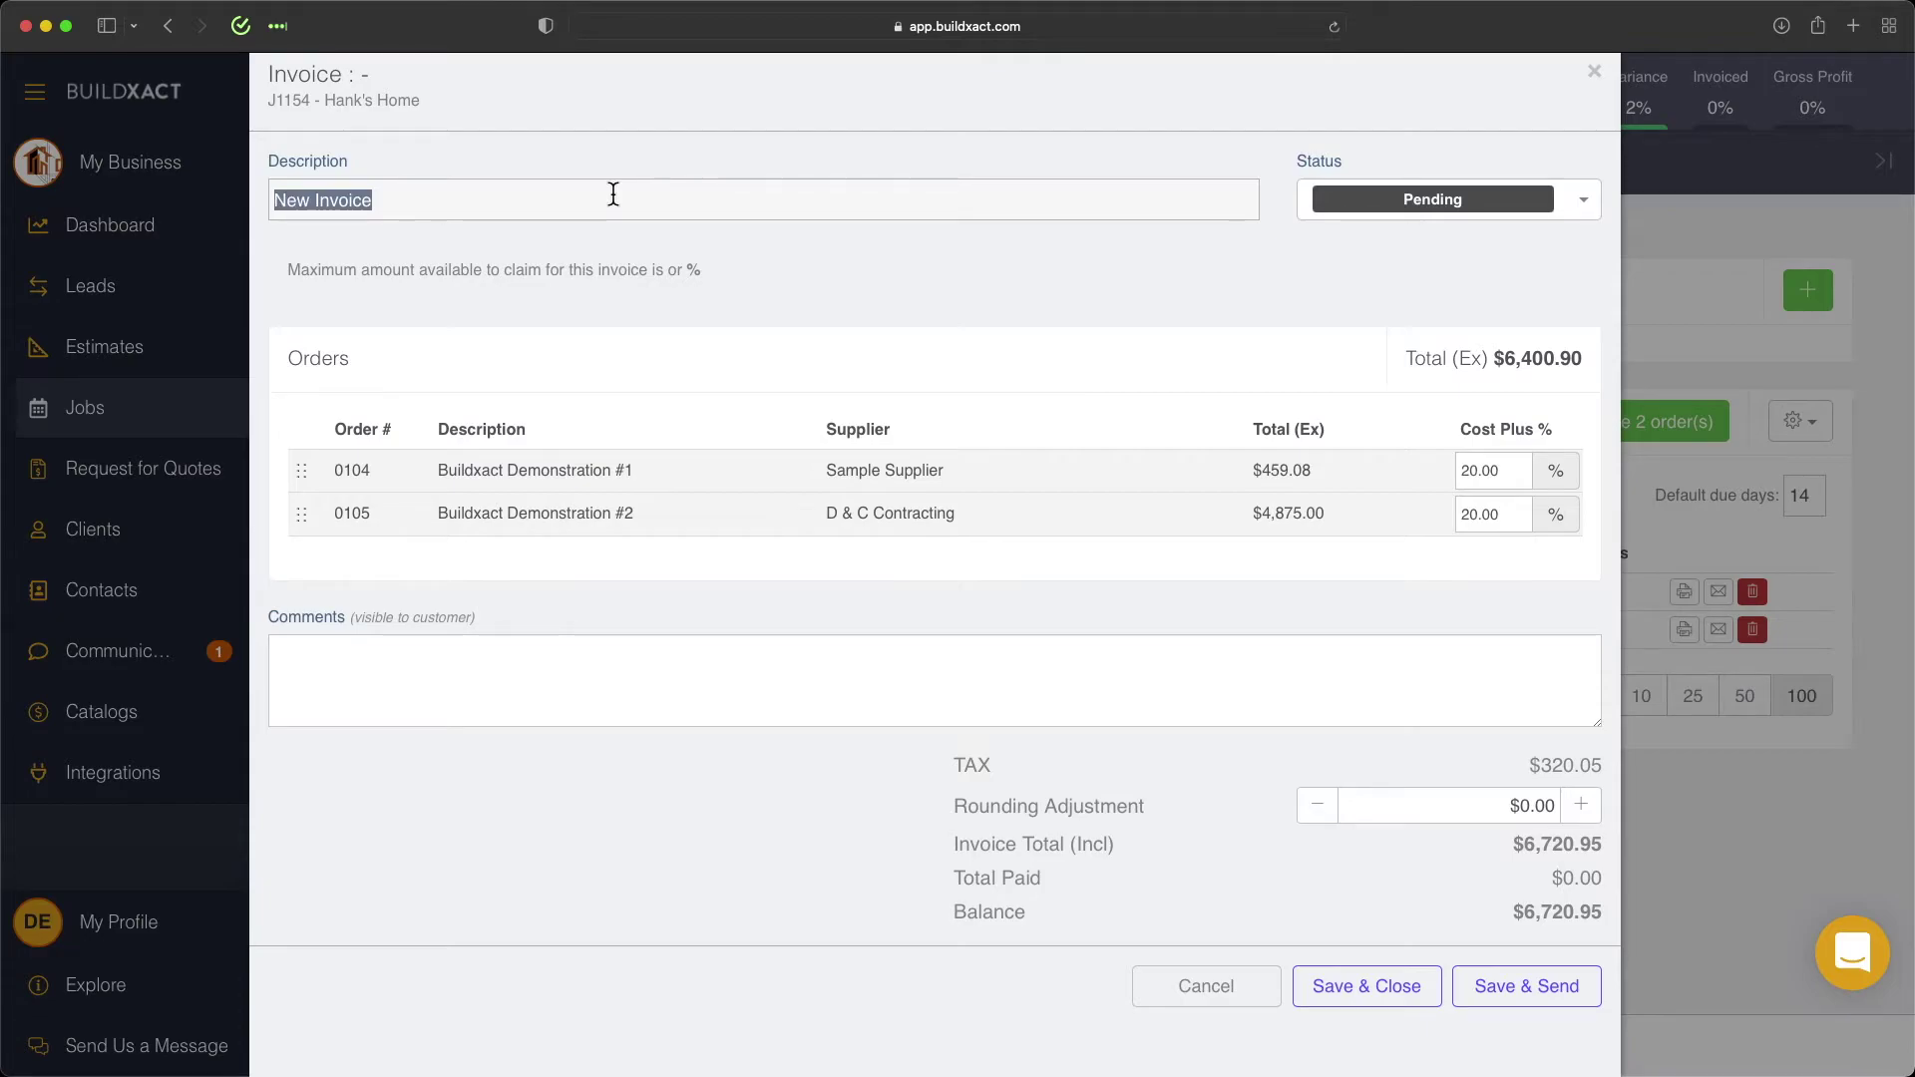
Name the invoice 'Buildxact Demonstration', keep Cost Plus at 20%, set it Invoiced, and save
type("Buildxact ")
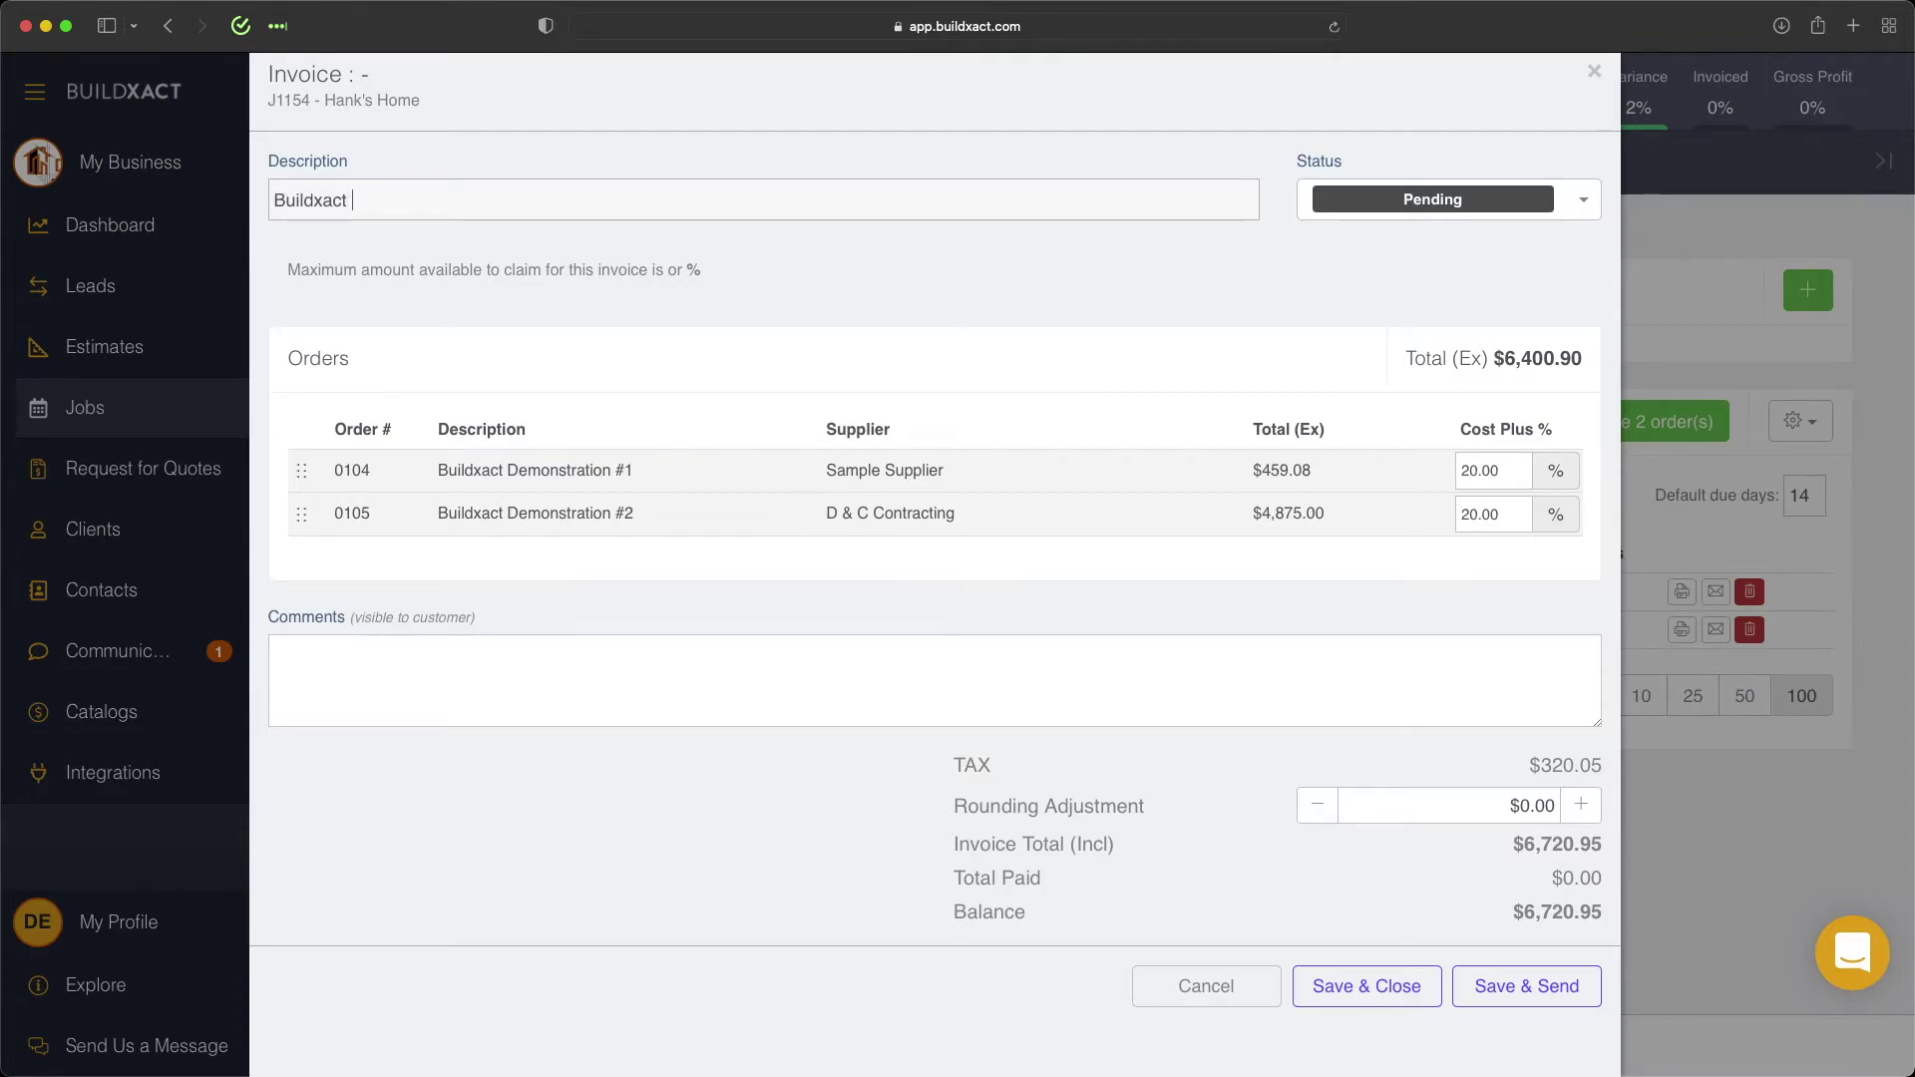
type("Demonstration")
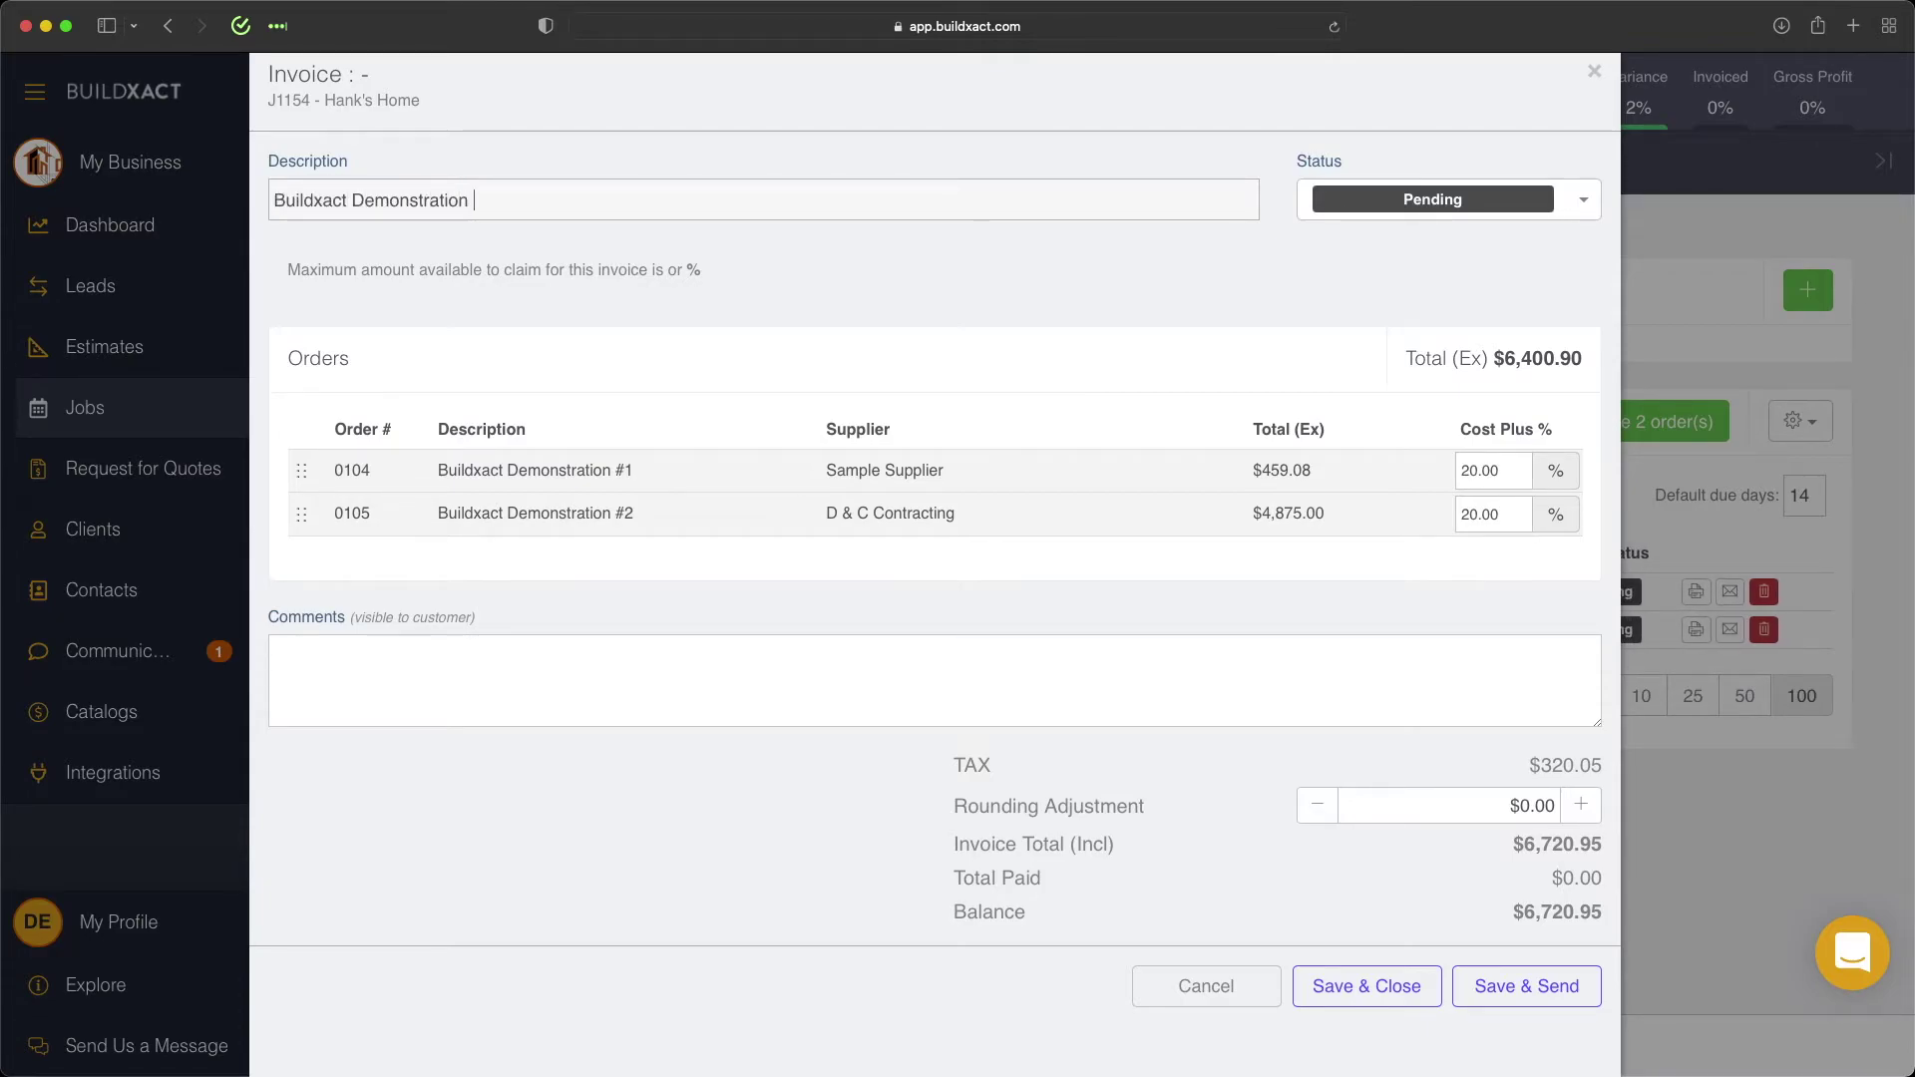
left_click(1458, 471)
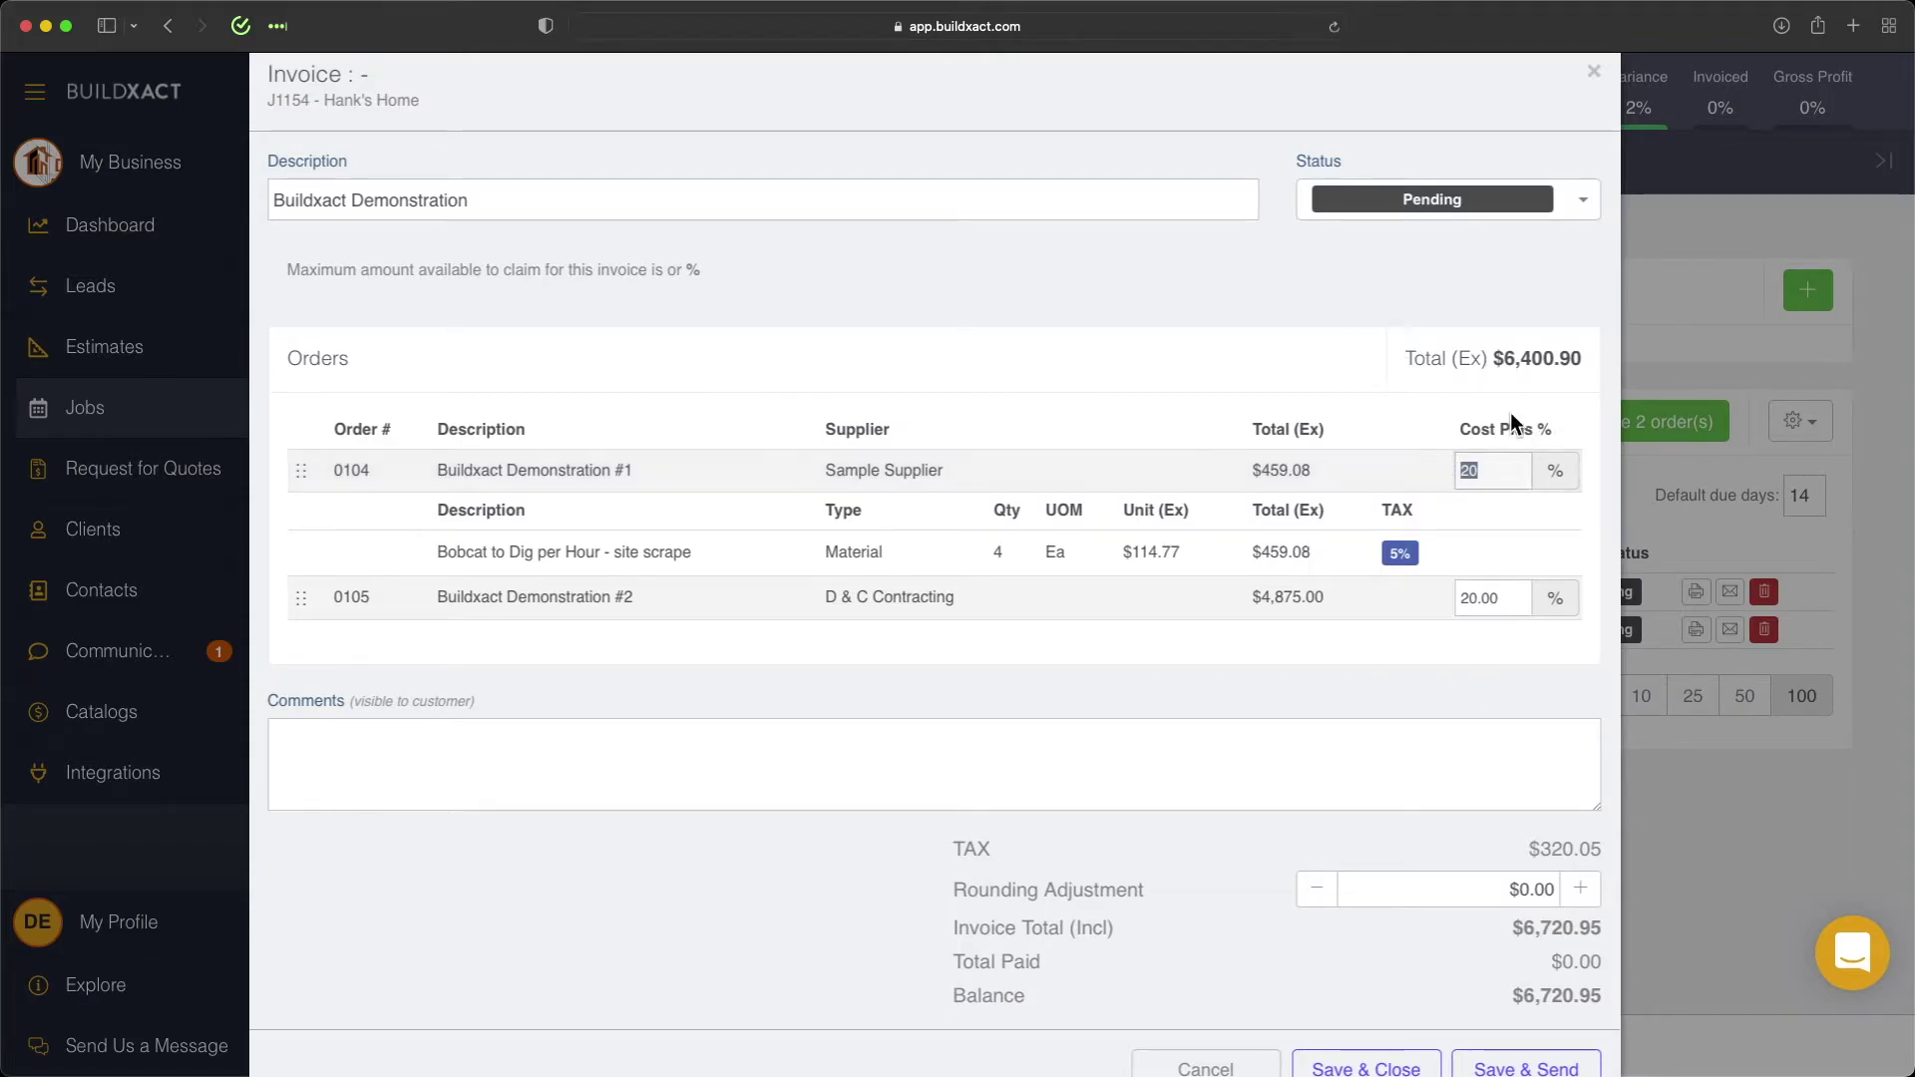
left_click(1391, 199)
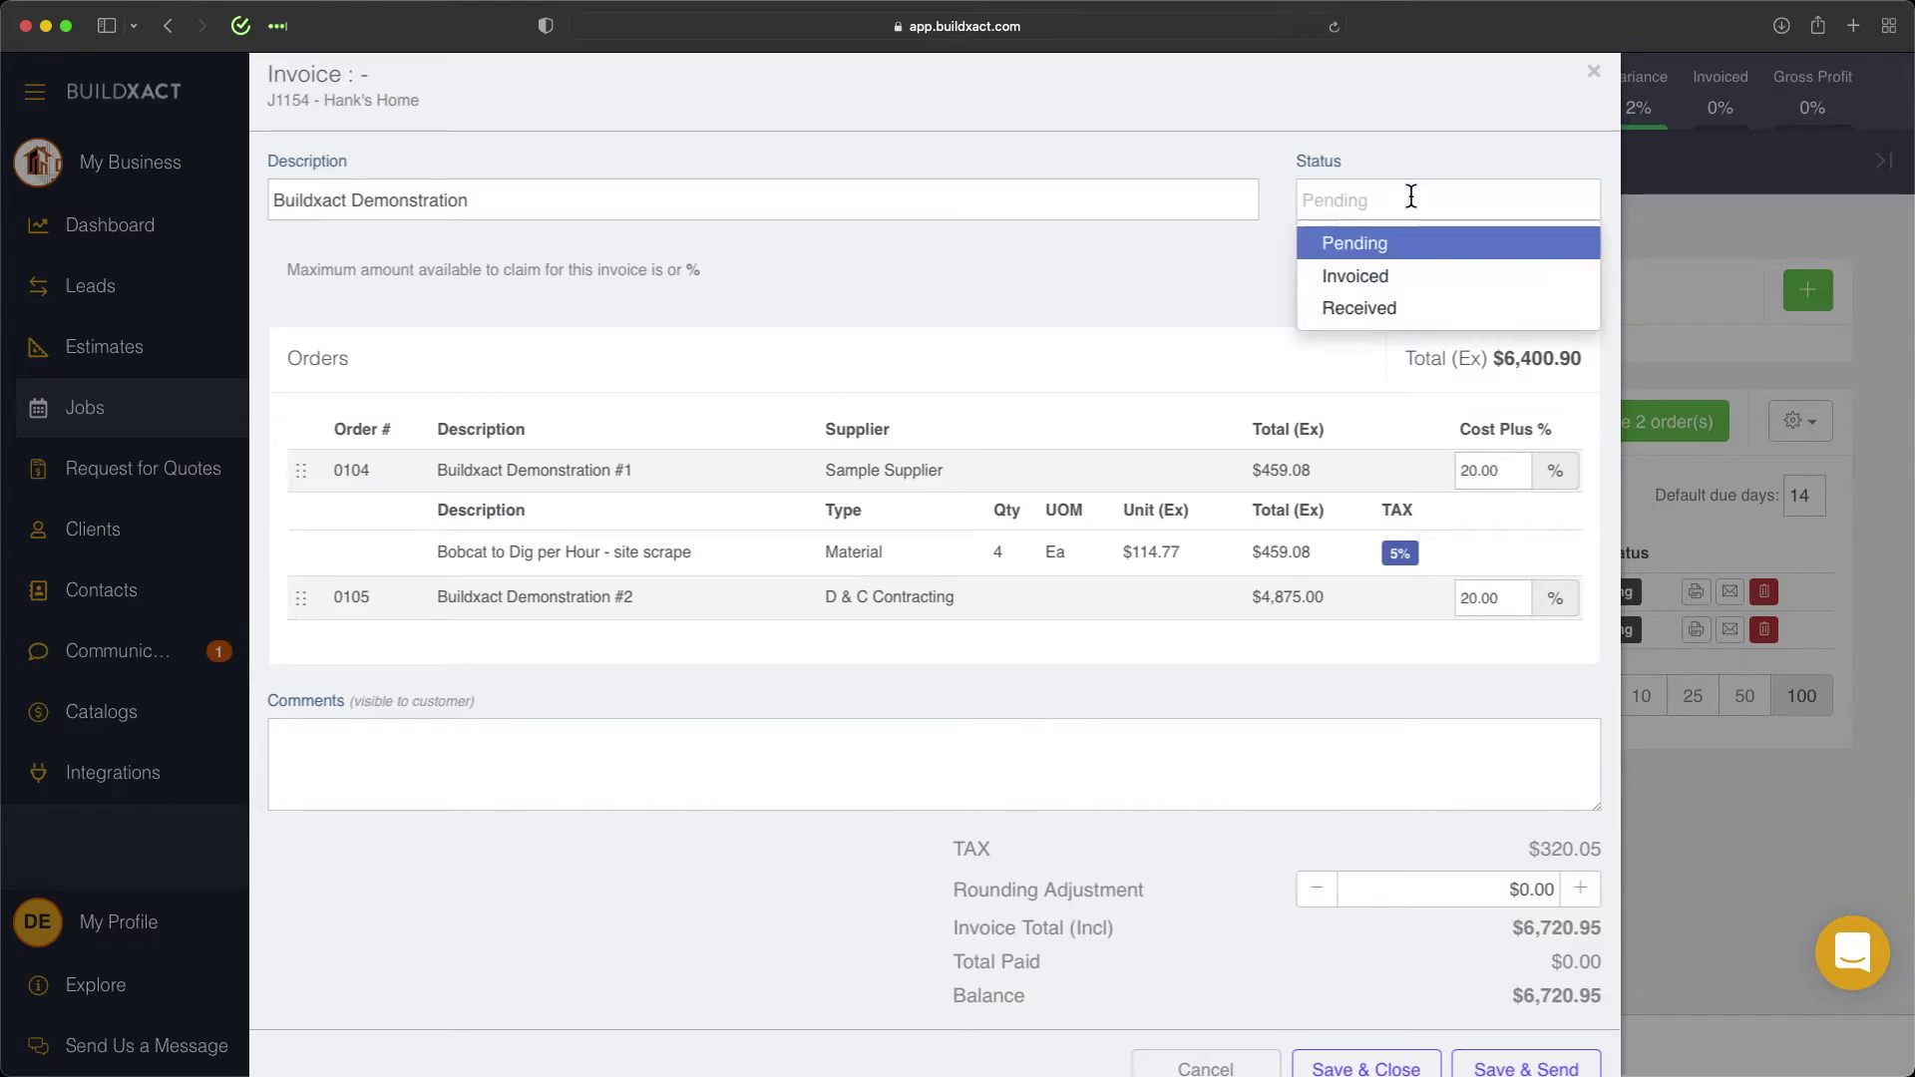
left_click(1390, 279)
scroll(1391, 449, "down", 5)
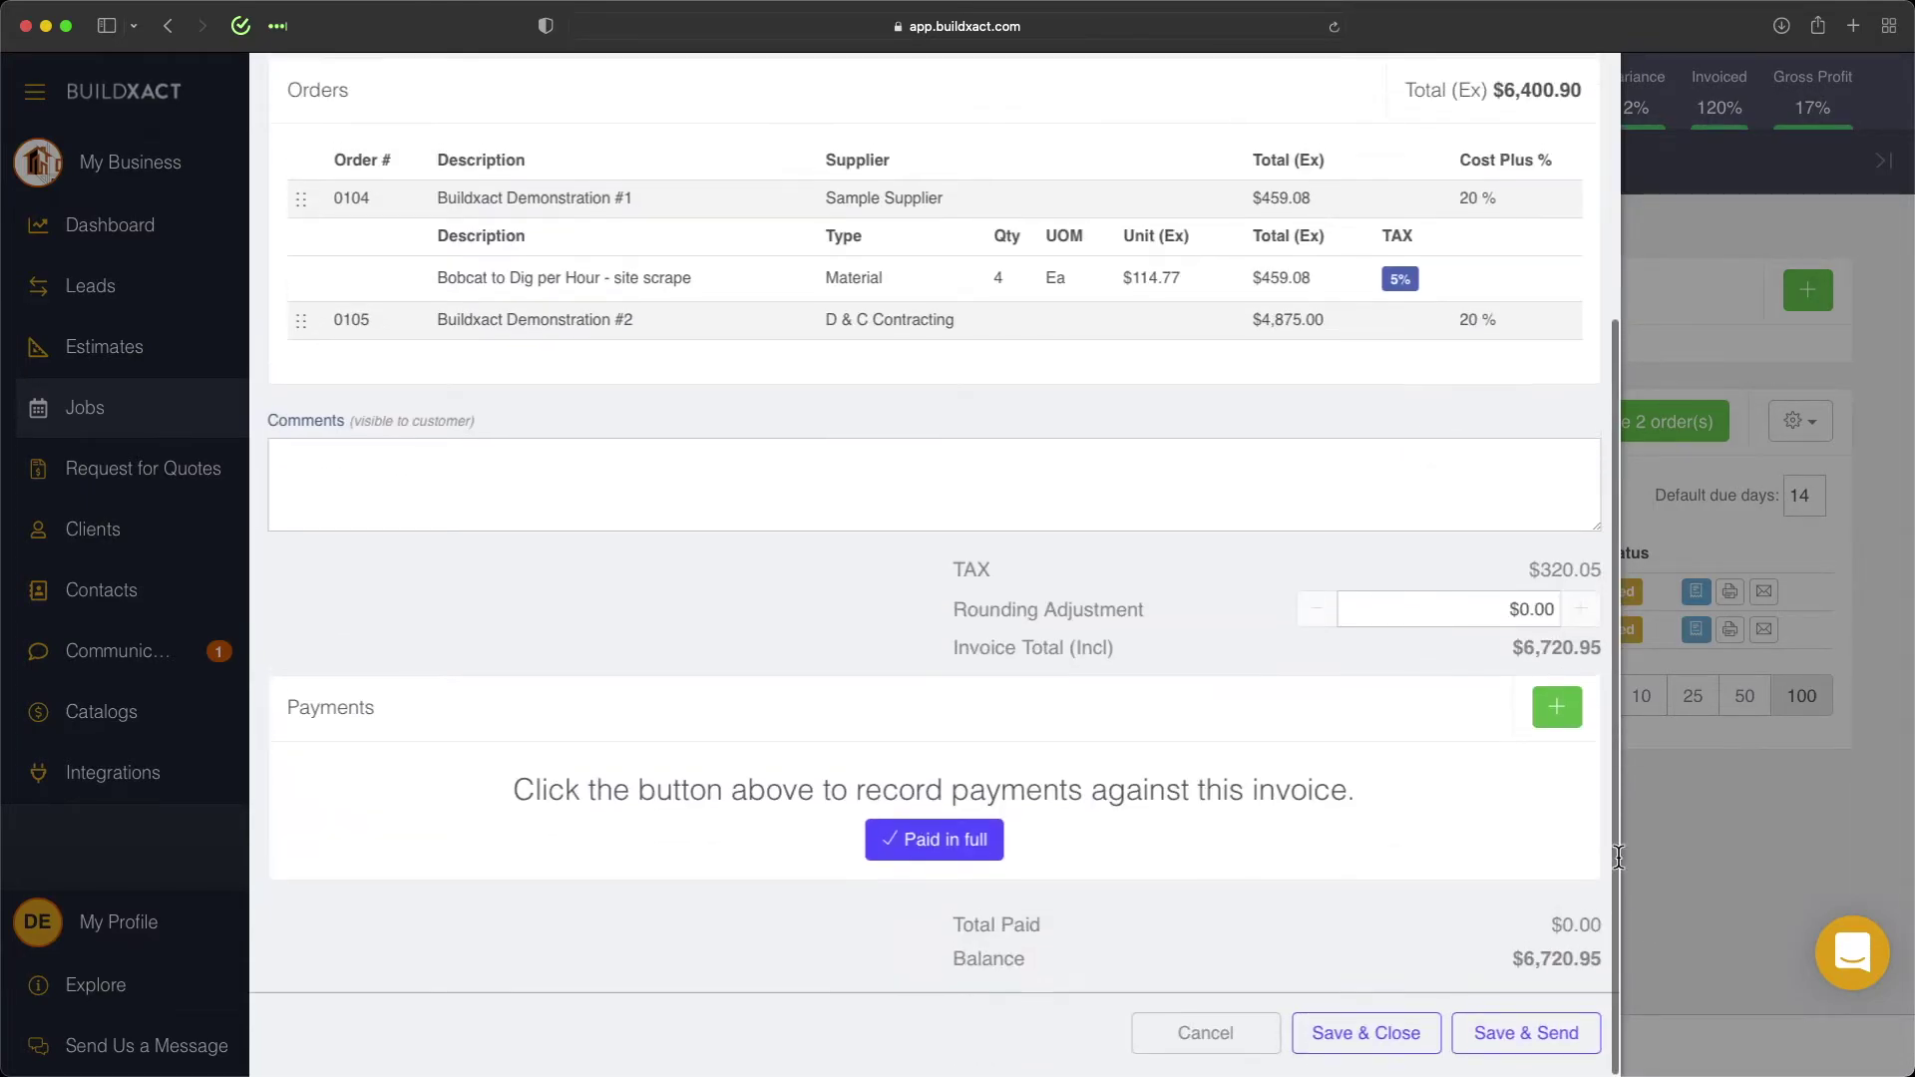
left_click(1408, 1052)
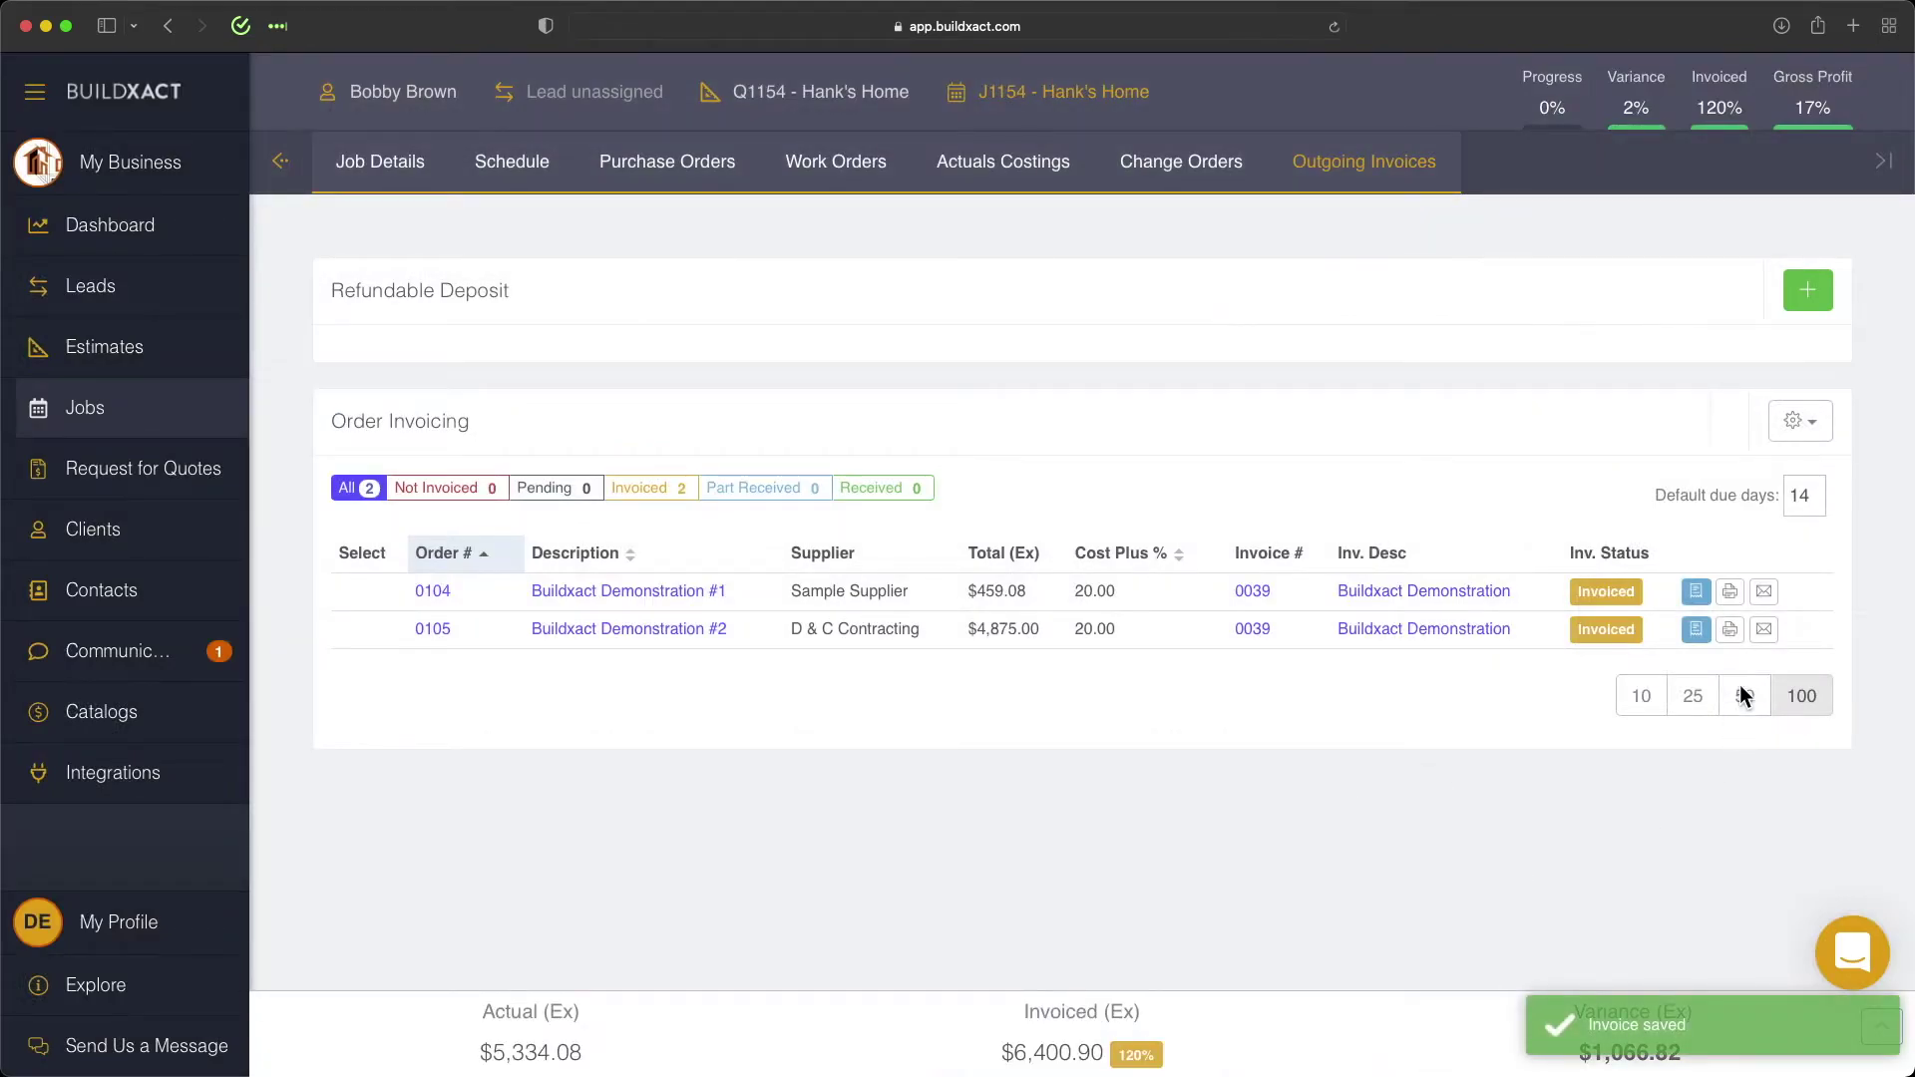
Generate invoice 0039 as a PDF, review its $6,720.95 total, then return to Buildxact
left_click(1730, 592)
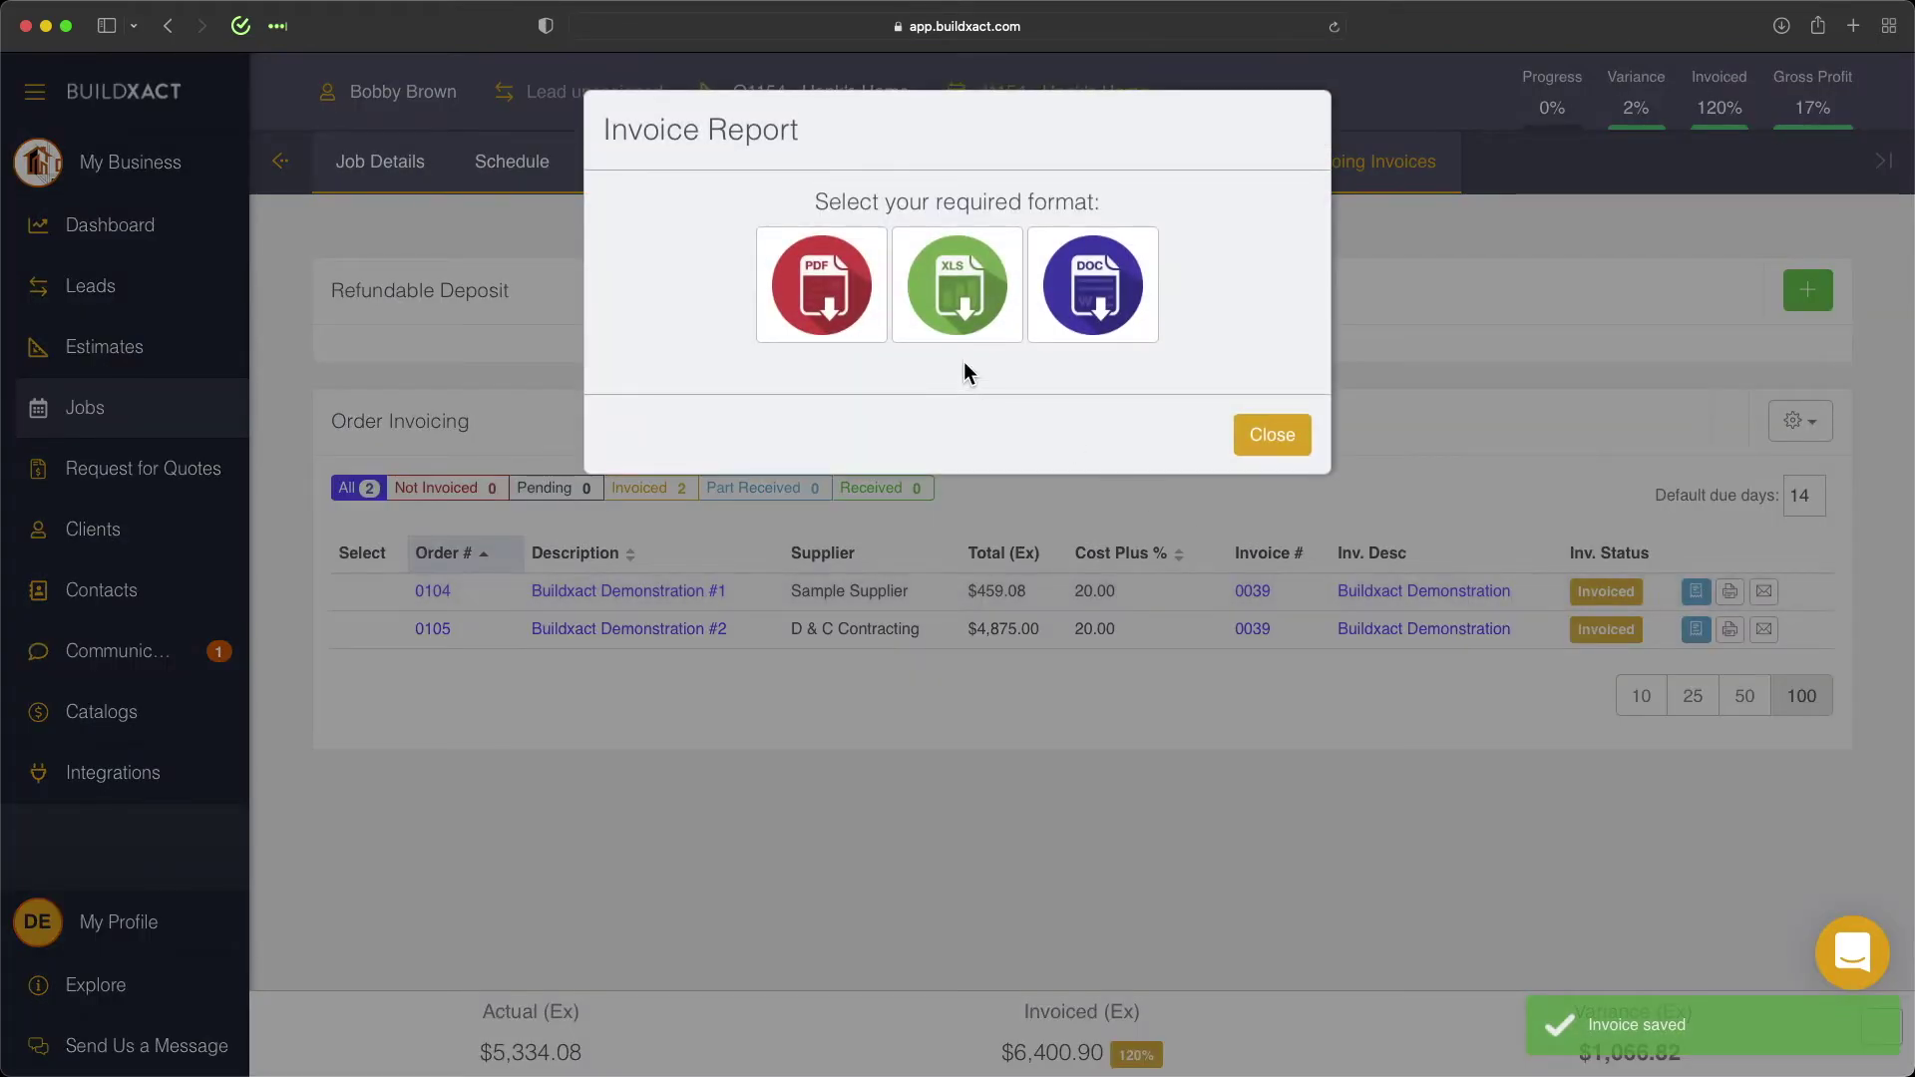
left_click(833, 330)
left_click(850, 371)
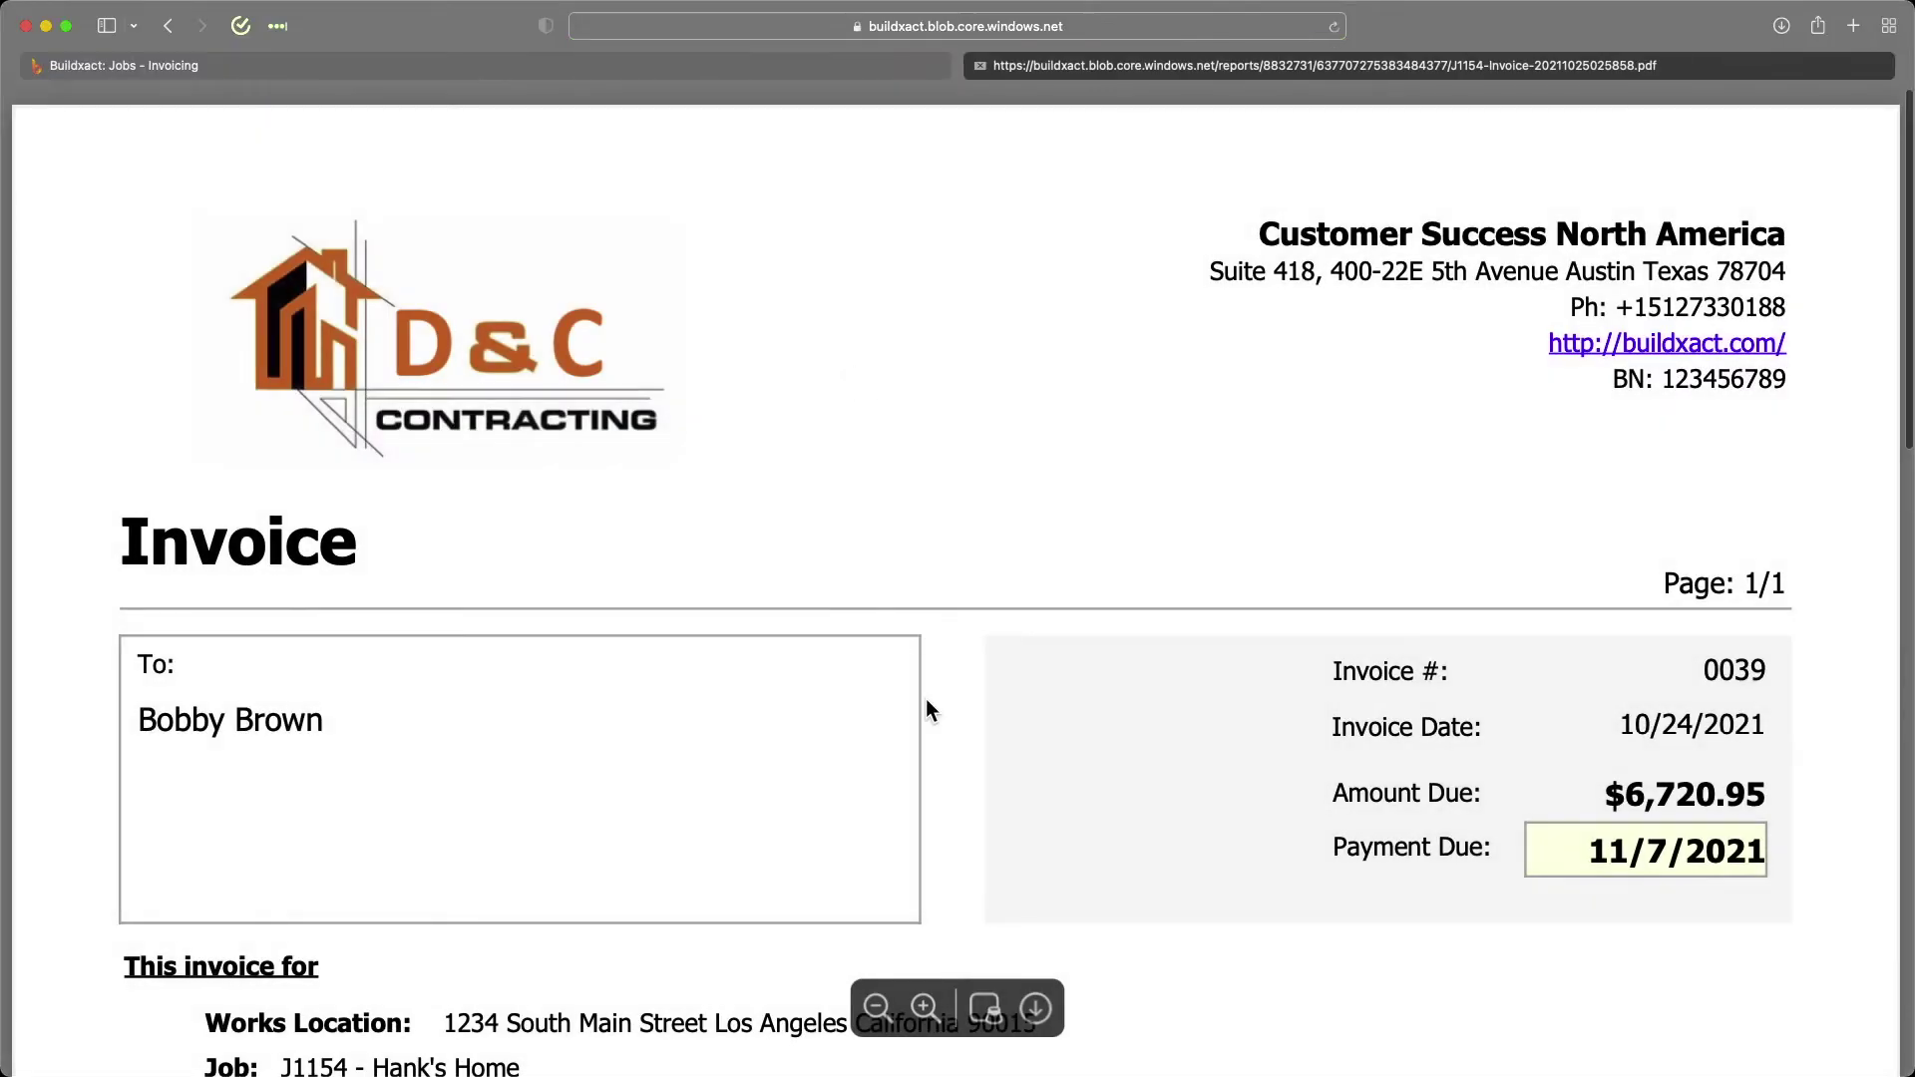
left_click(878, 1007)
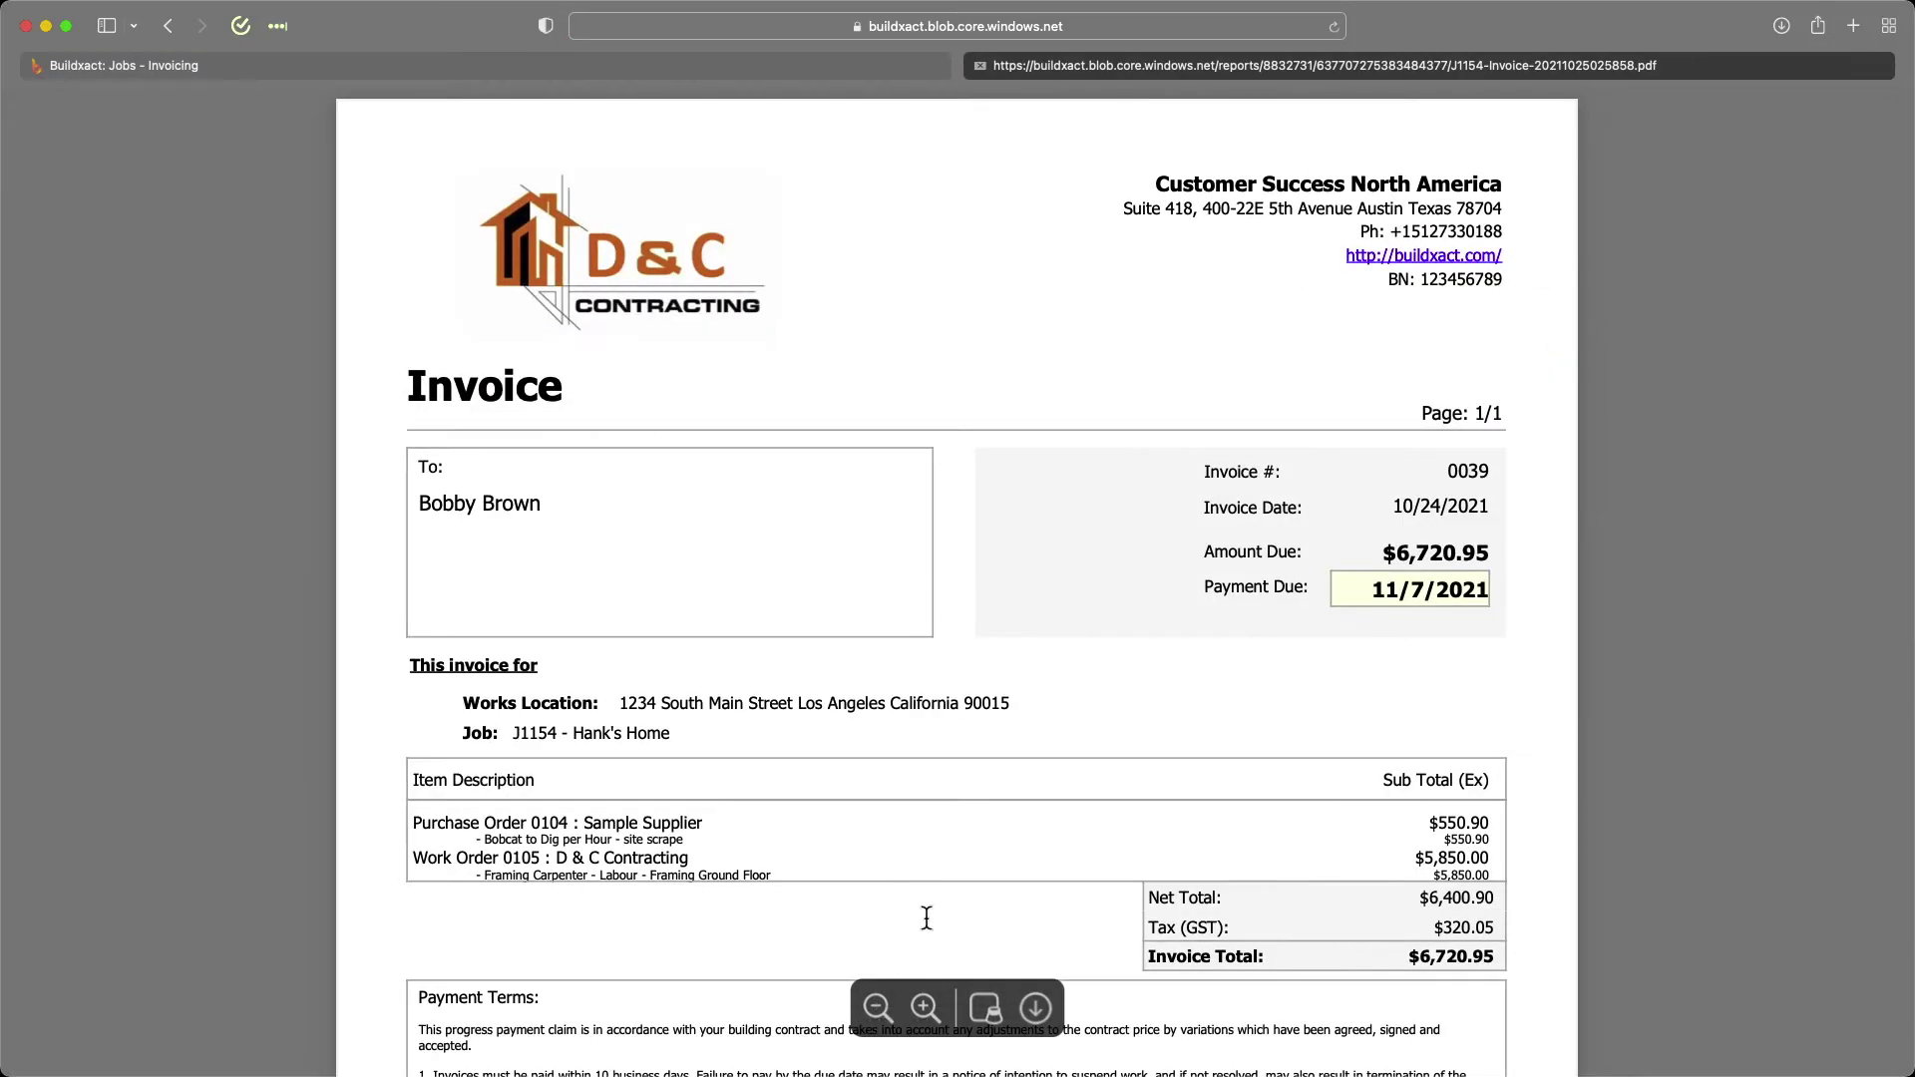
scroll(966, 881, "down", 4)
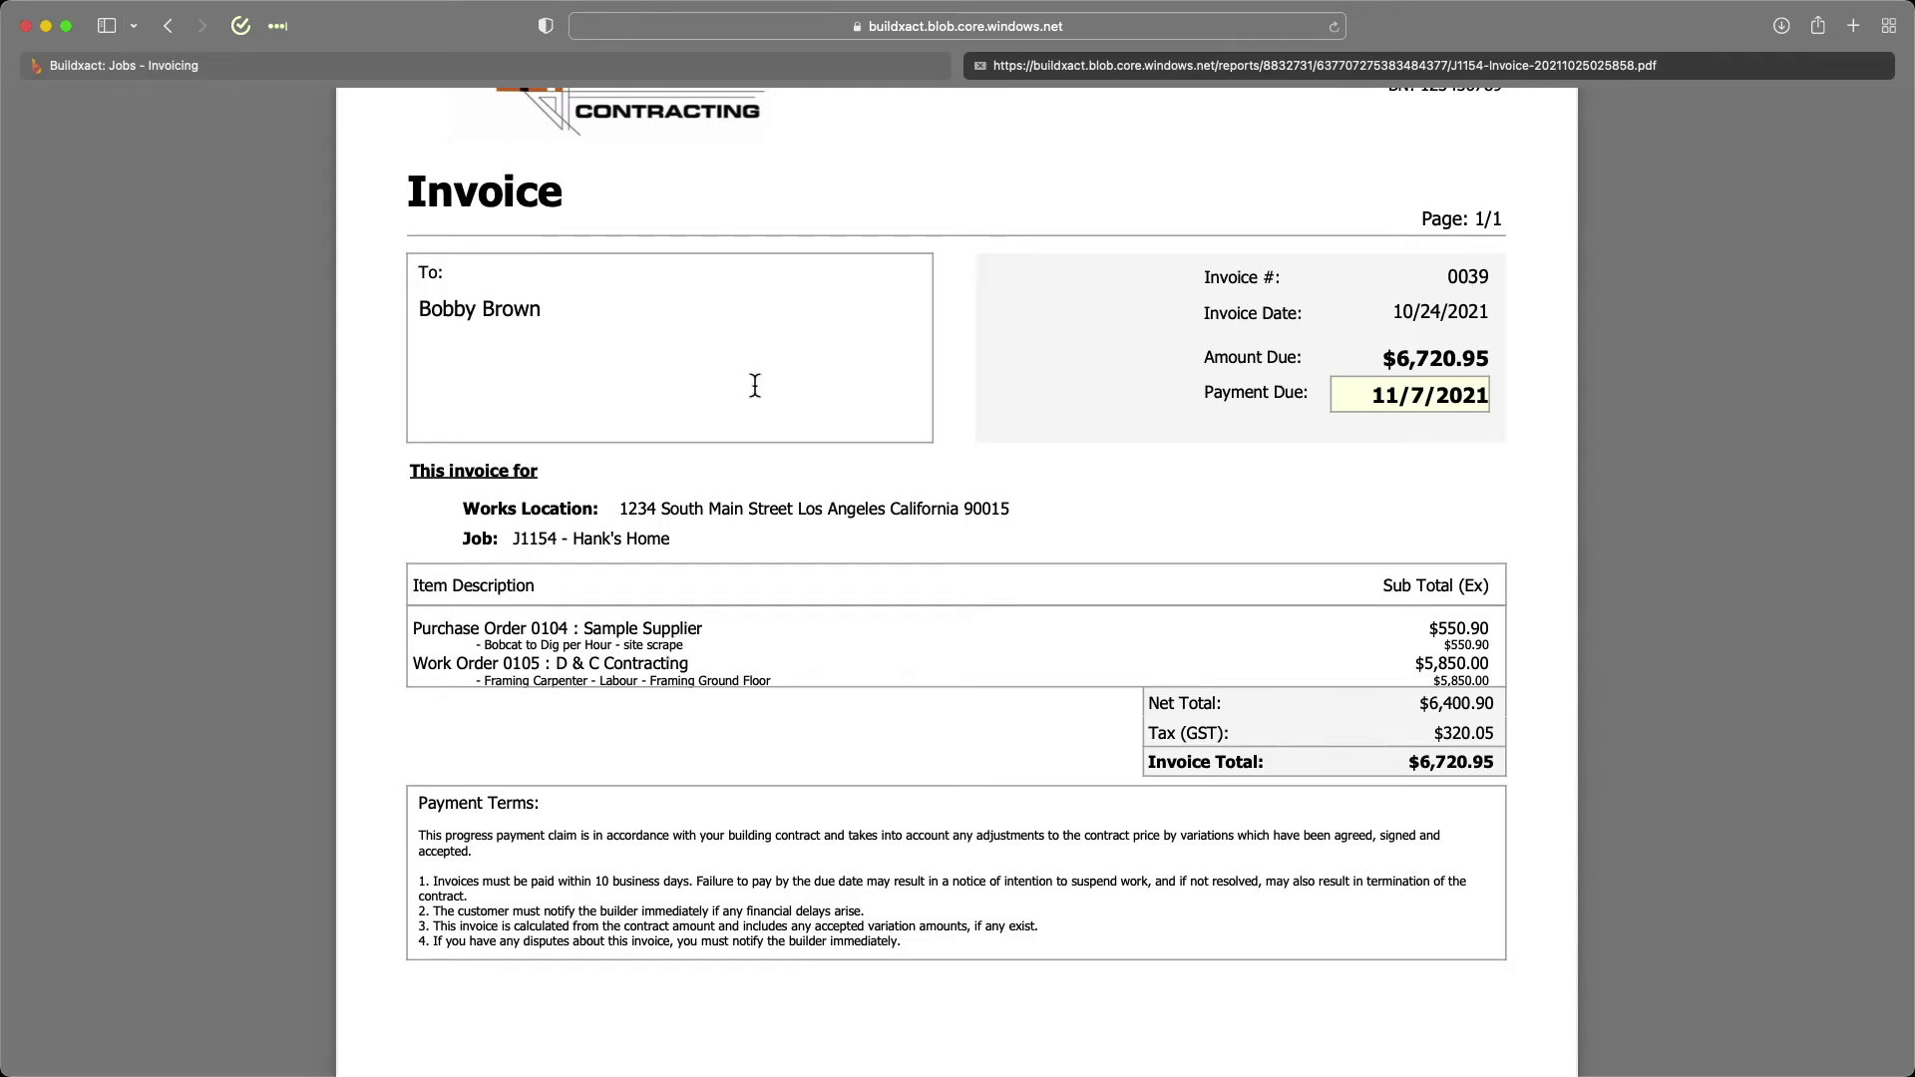
left_click(283, 70)
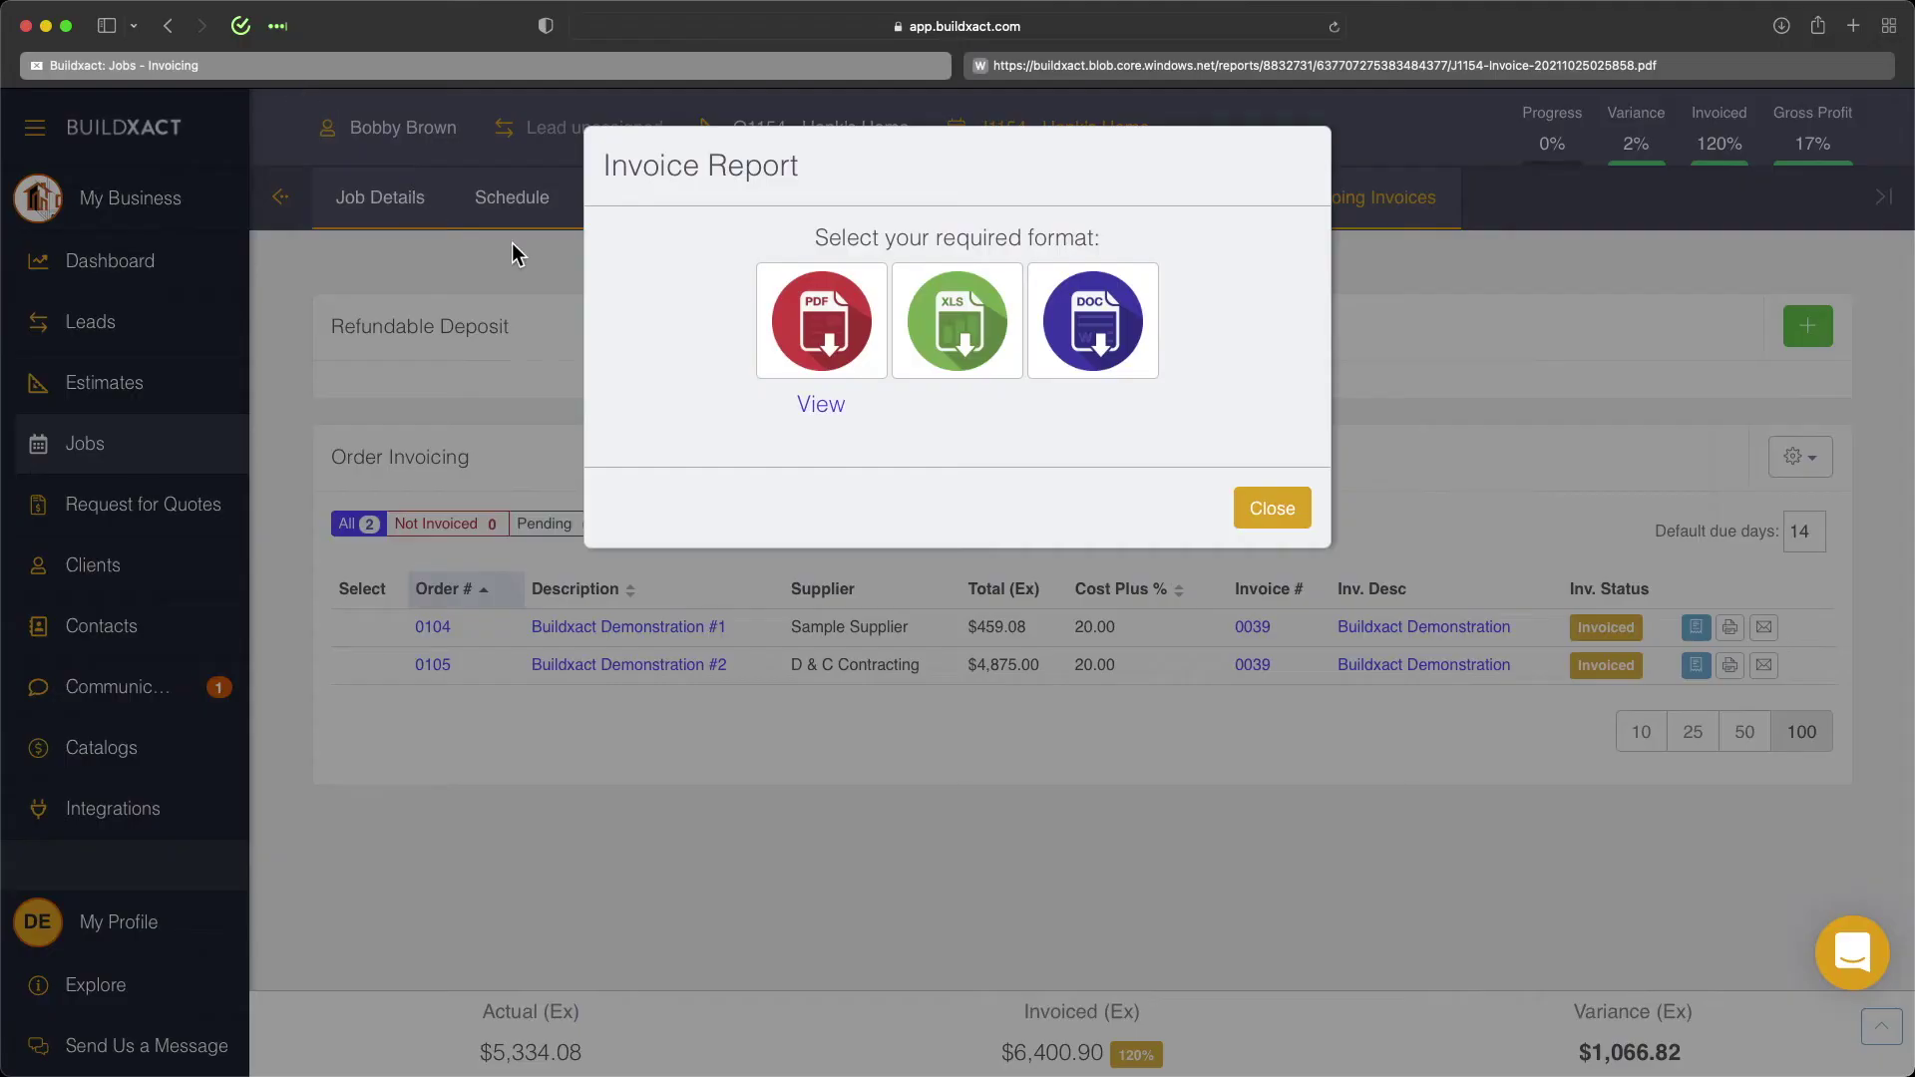
Turn off Show cost plus breakdown in the order invoicing options
left_click(1279, 516)
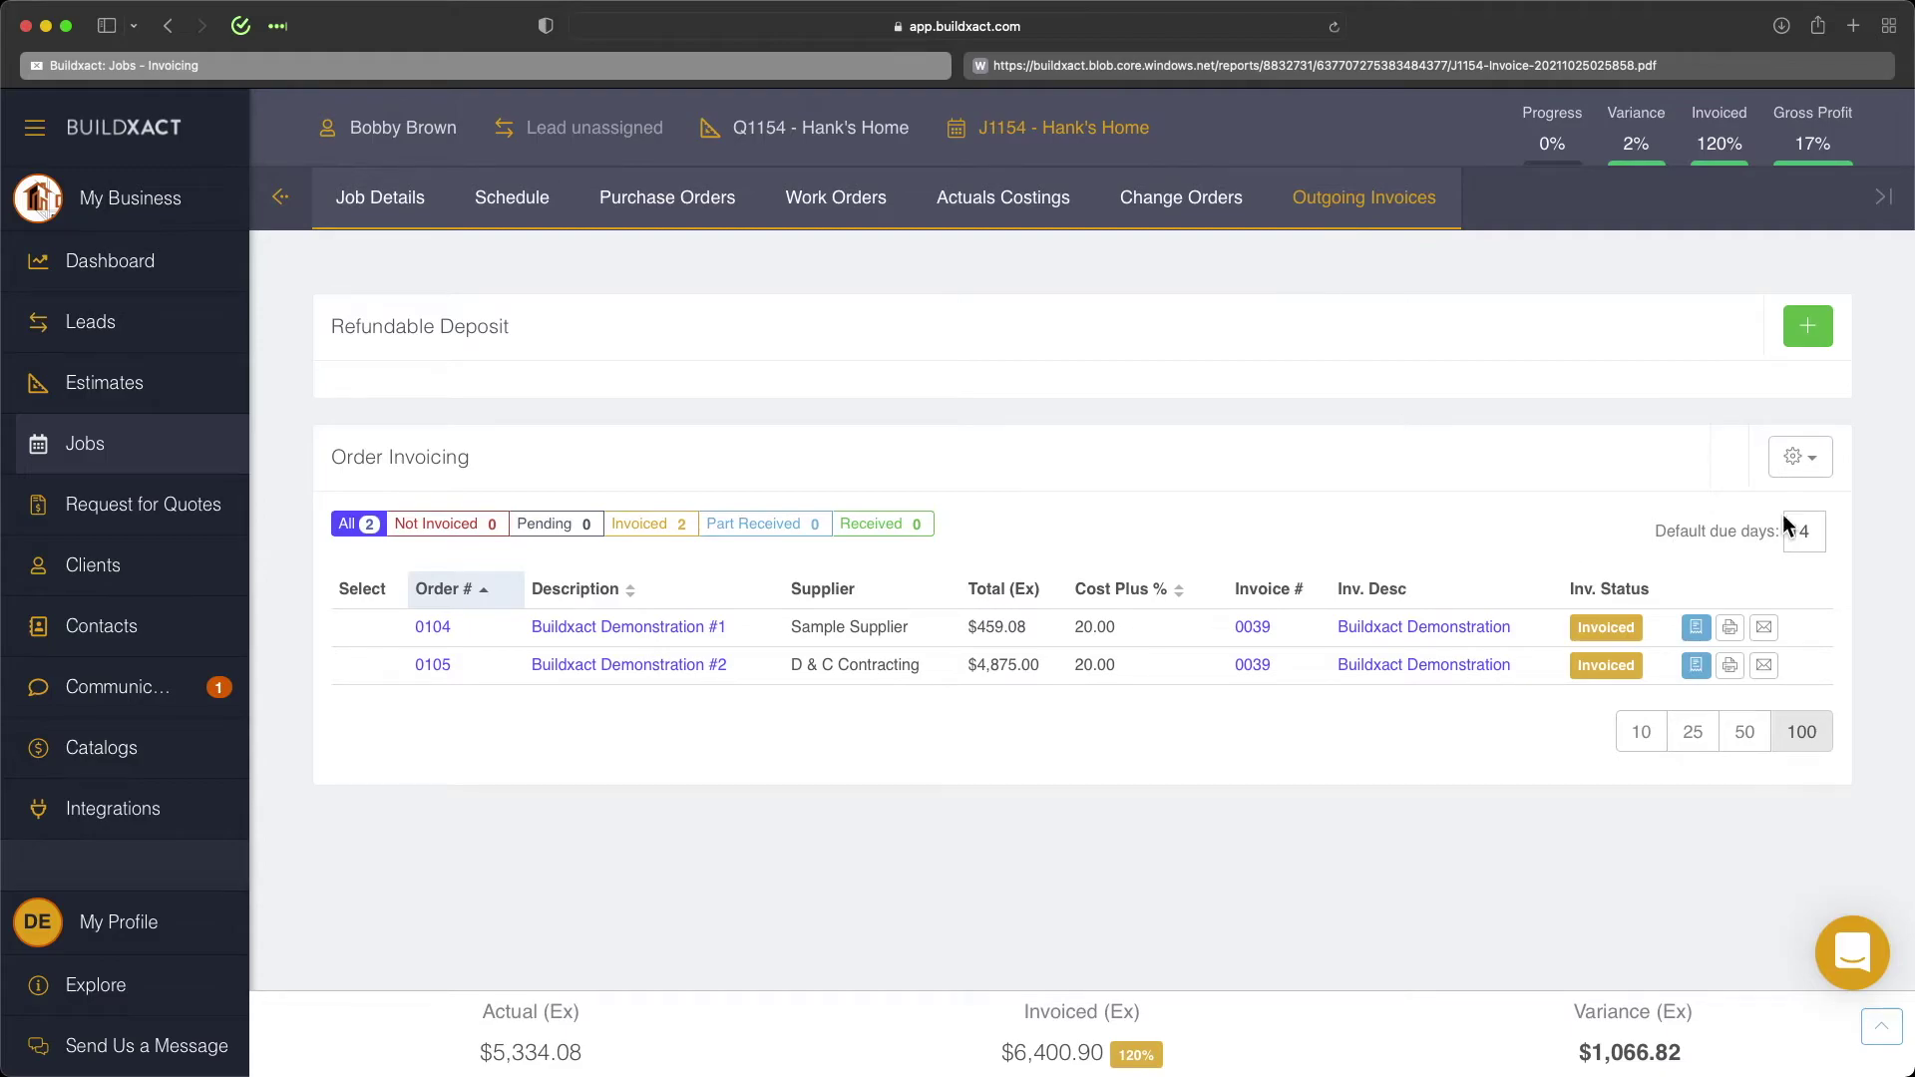
left_click(1795, 457)
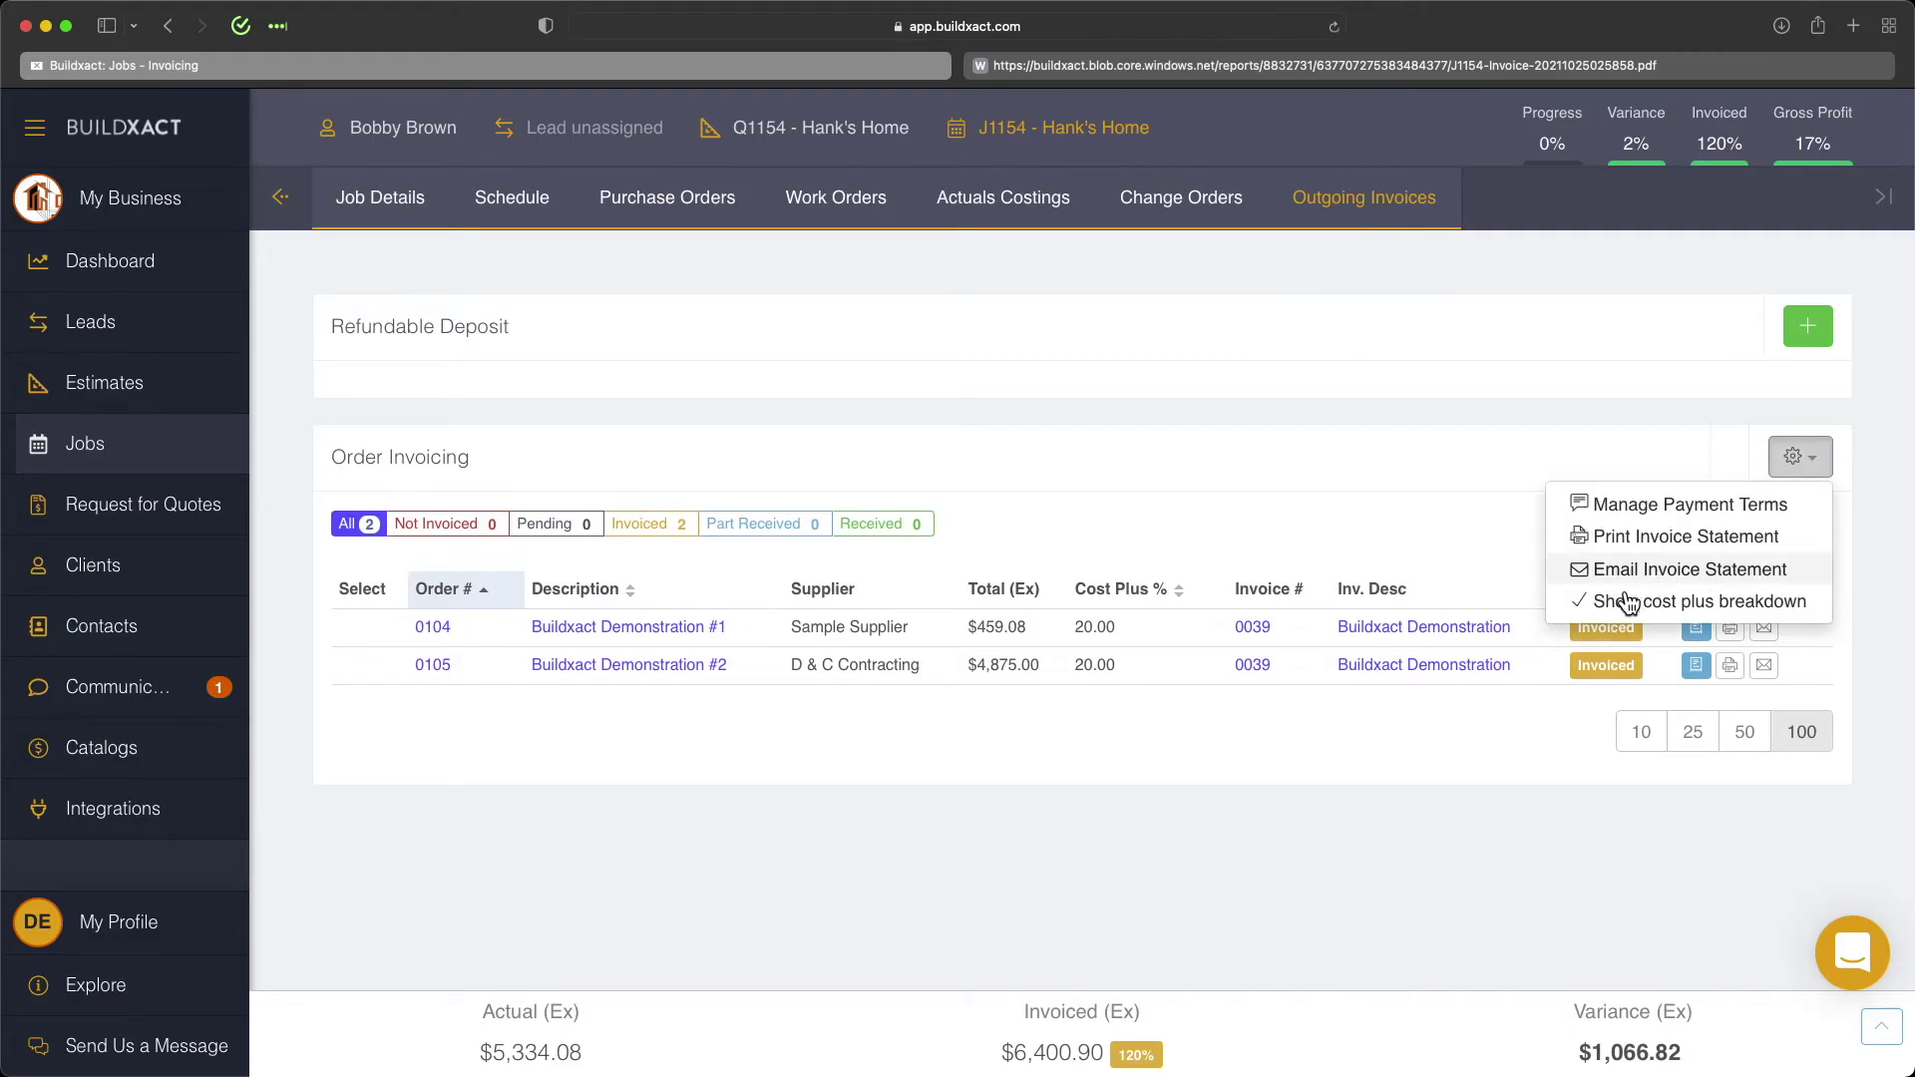
left_click(1708, 603)
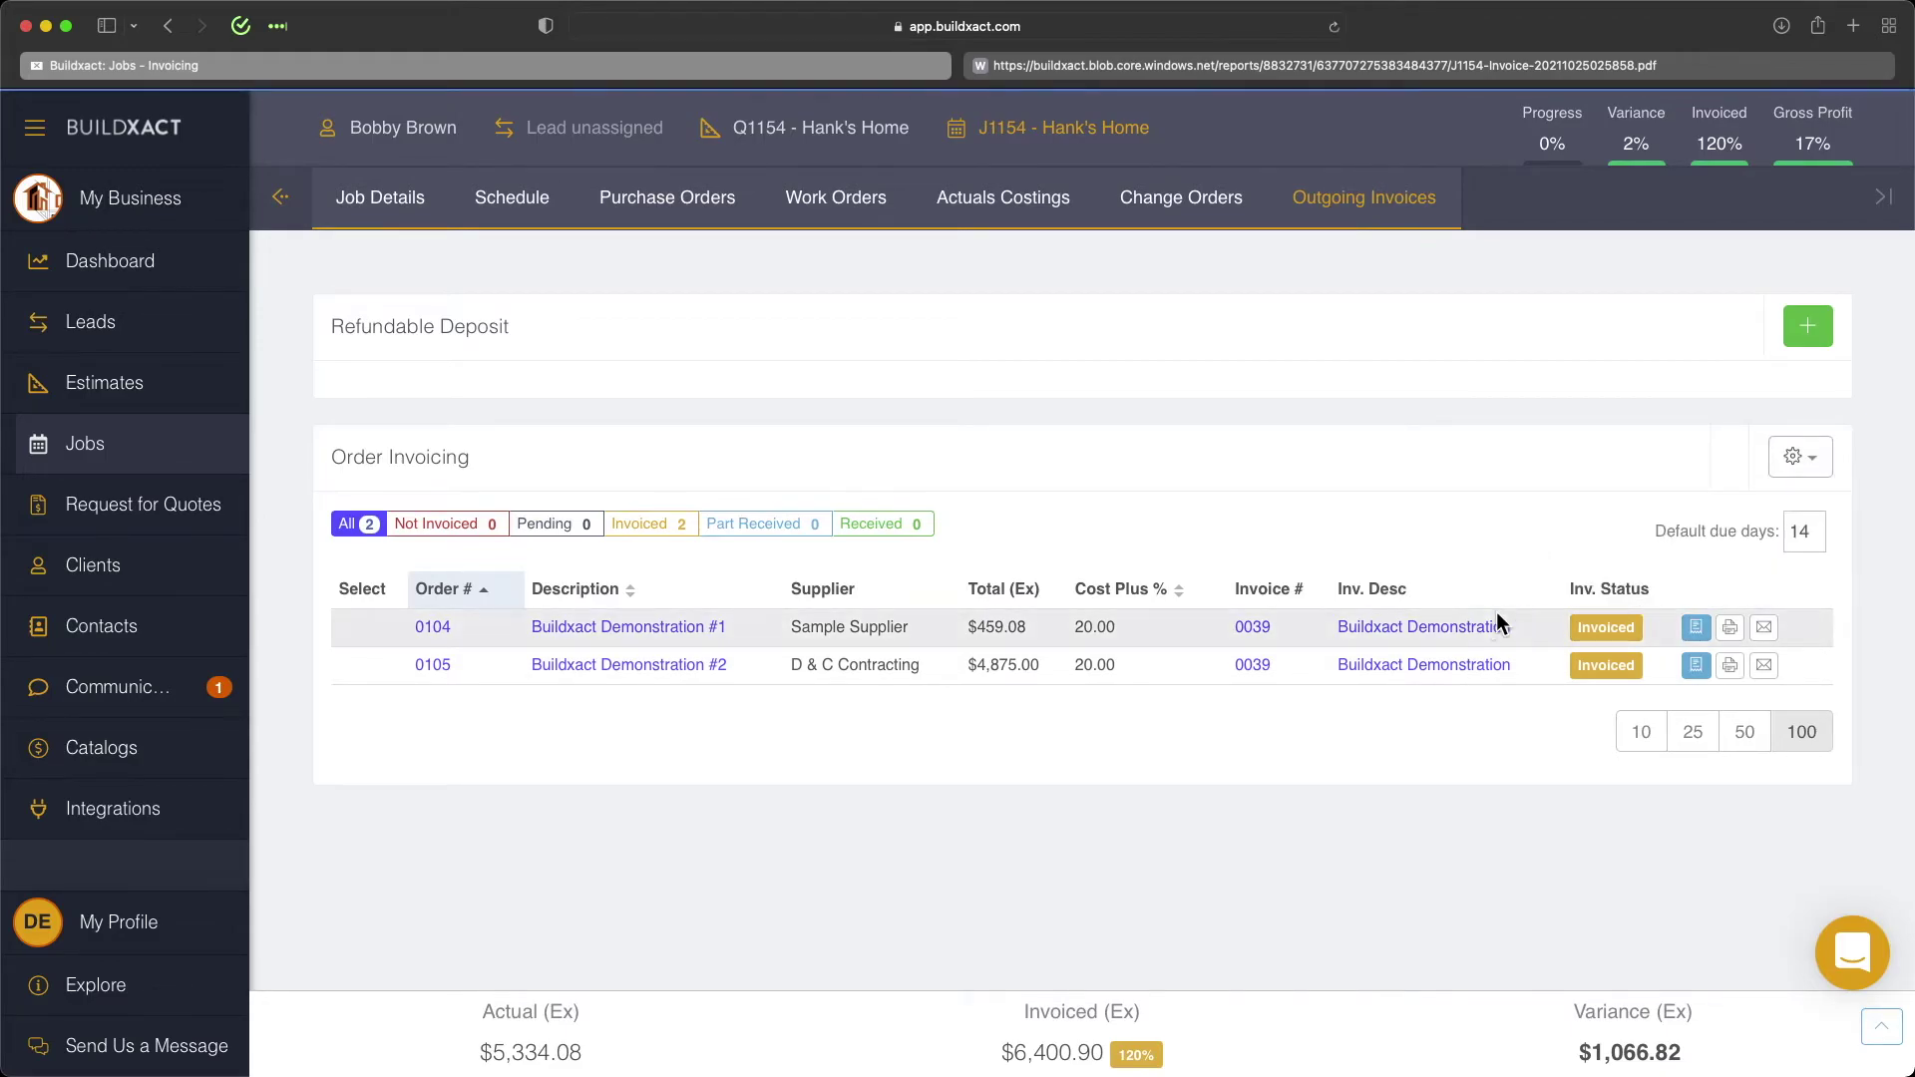
View invoice 0039 as a PDF itemising order 0104 at $550.90 and 0105 at $5,850.00
left_click(1732, 629)
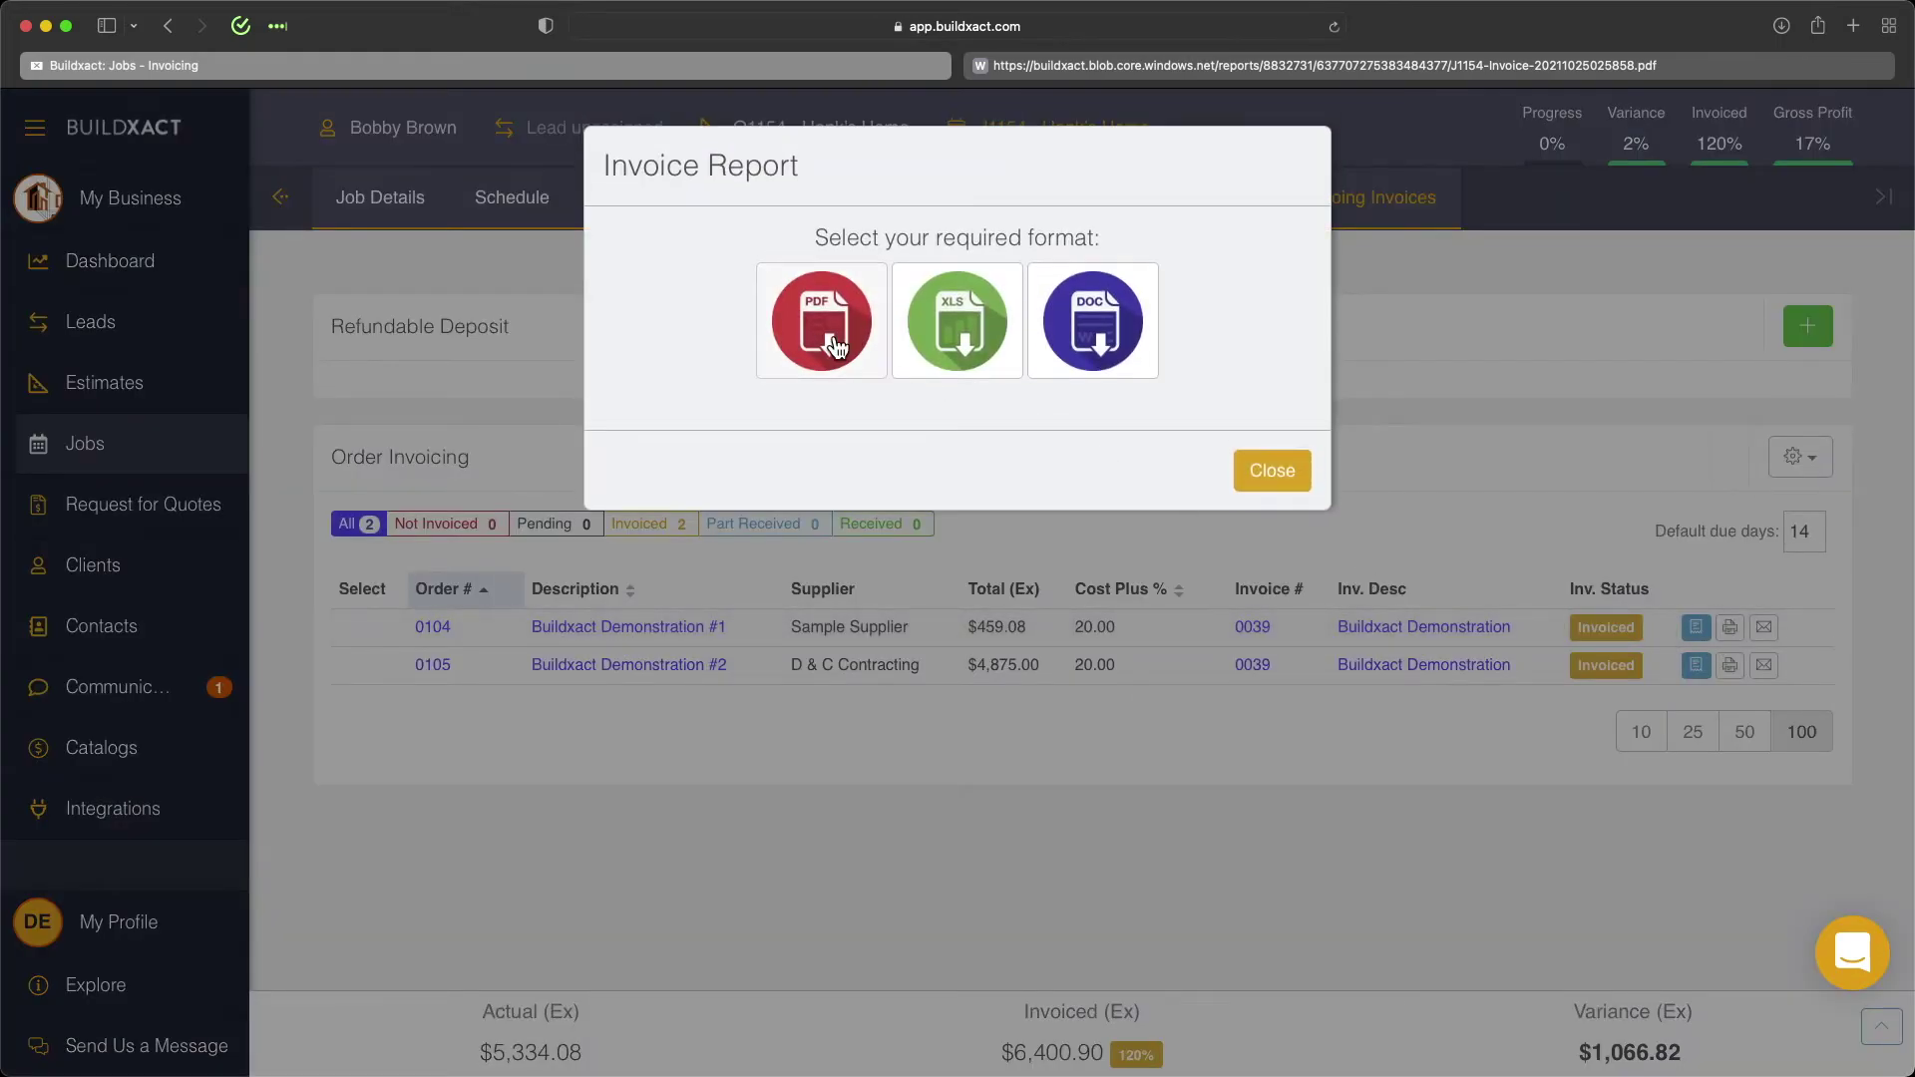
left_click(821, 407)
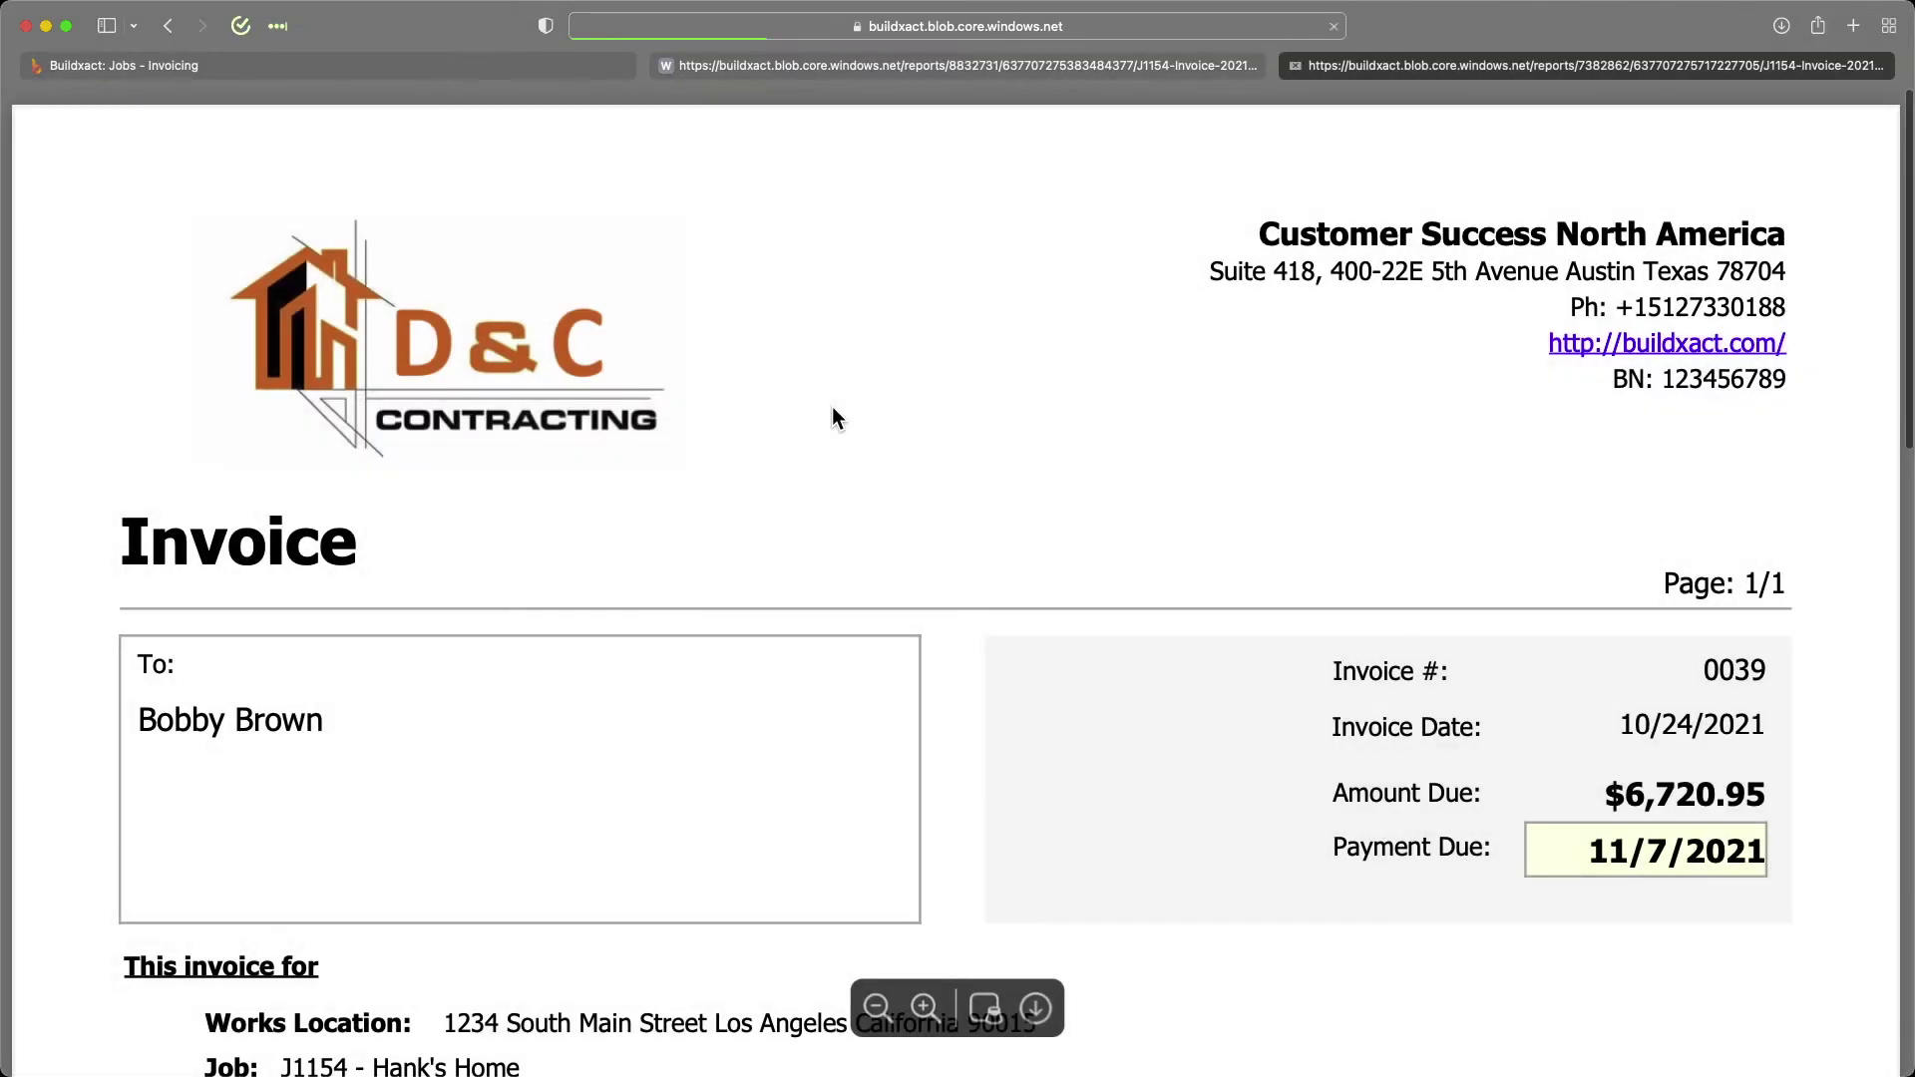
scroll(1001, 523, "down", 3)
scroll(1001, 523, "down", 3)
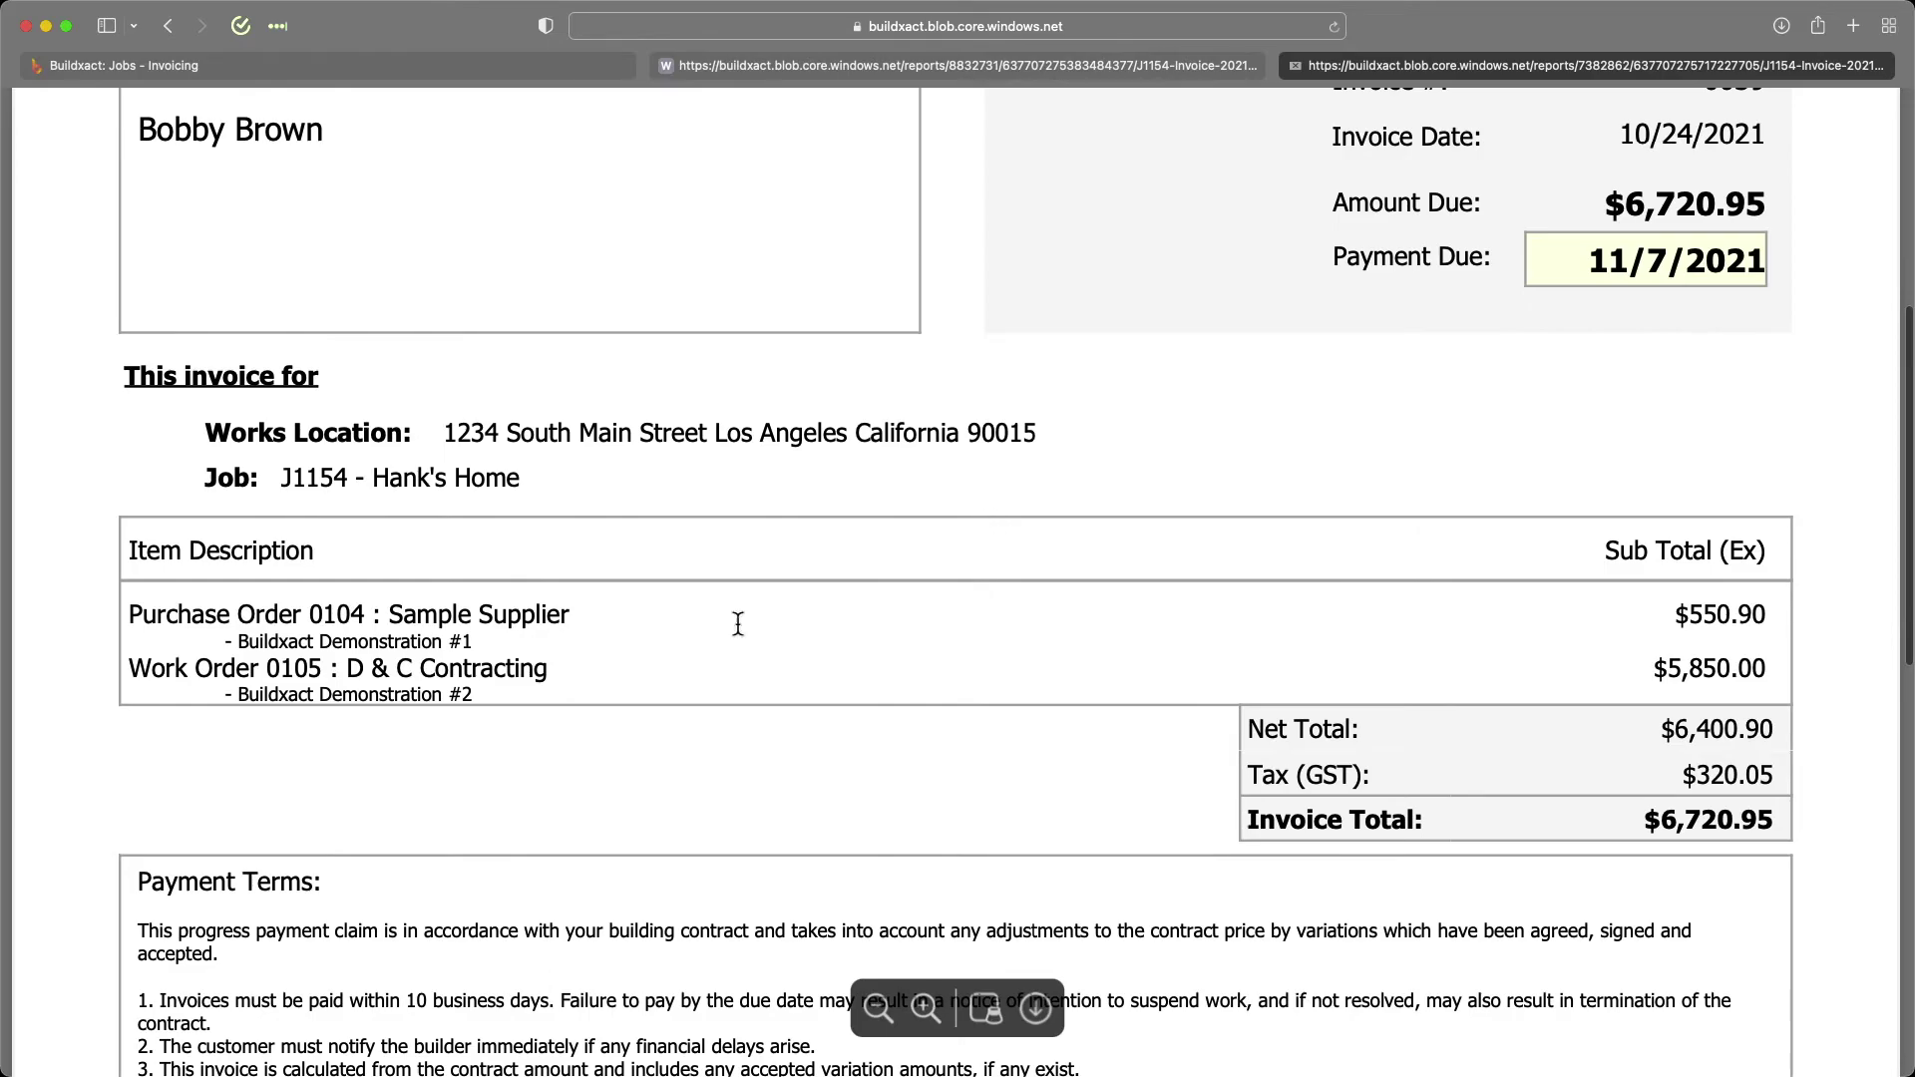
left_click_drag(244, 644, 494, 640)
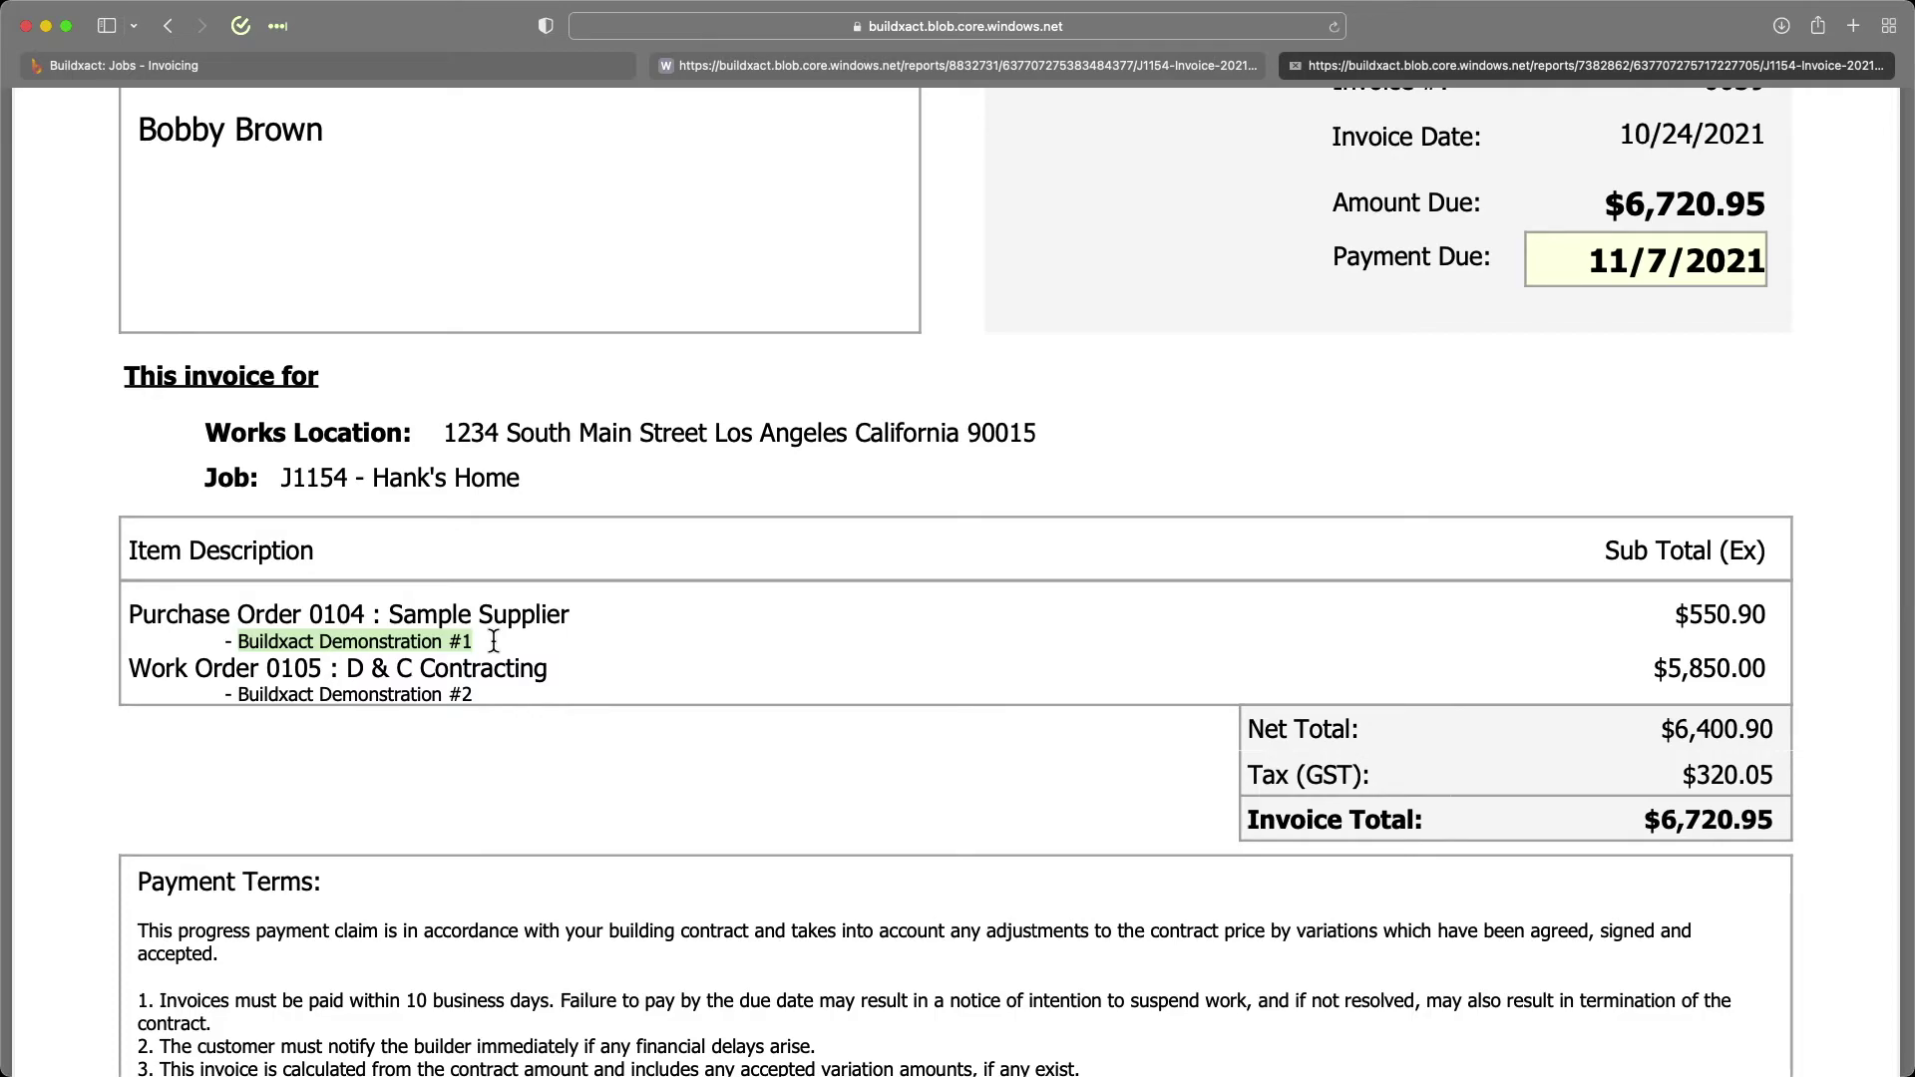
View job J1154's invoice statement PDF: invoice 39 at $6,720.95, $0.00 received
left_click(386, 62)
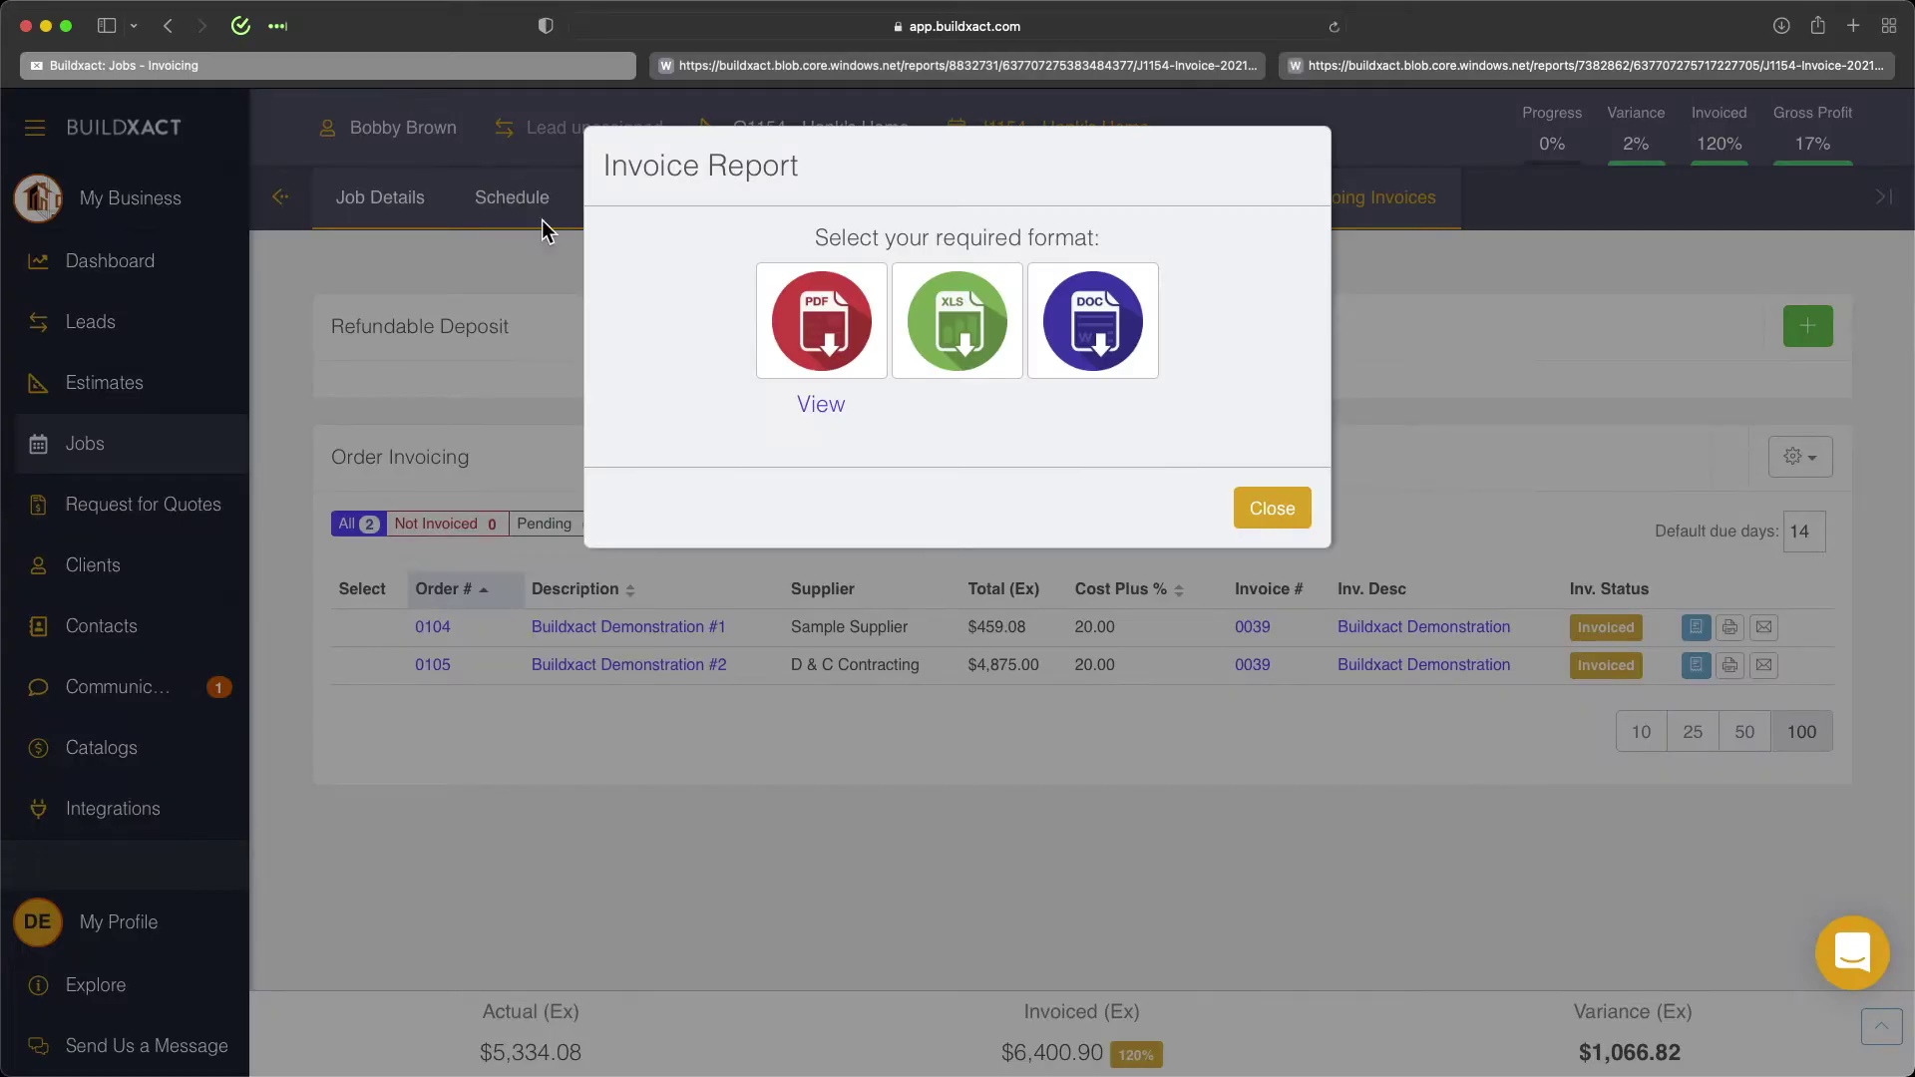
left_click(1261, 505)
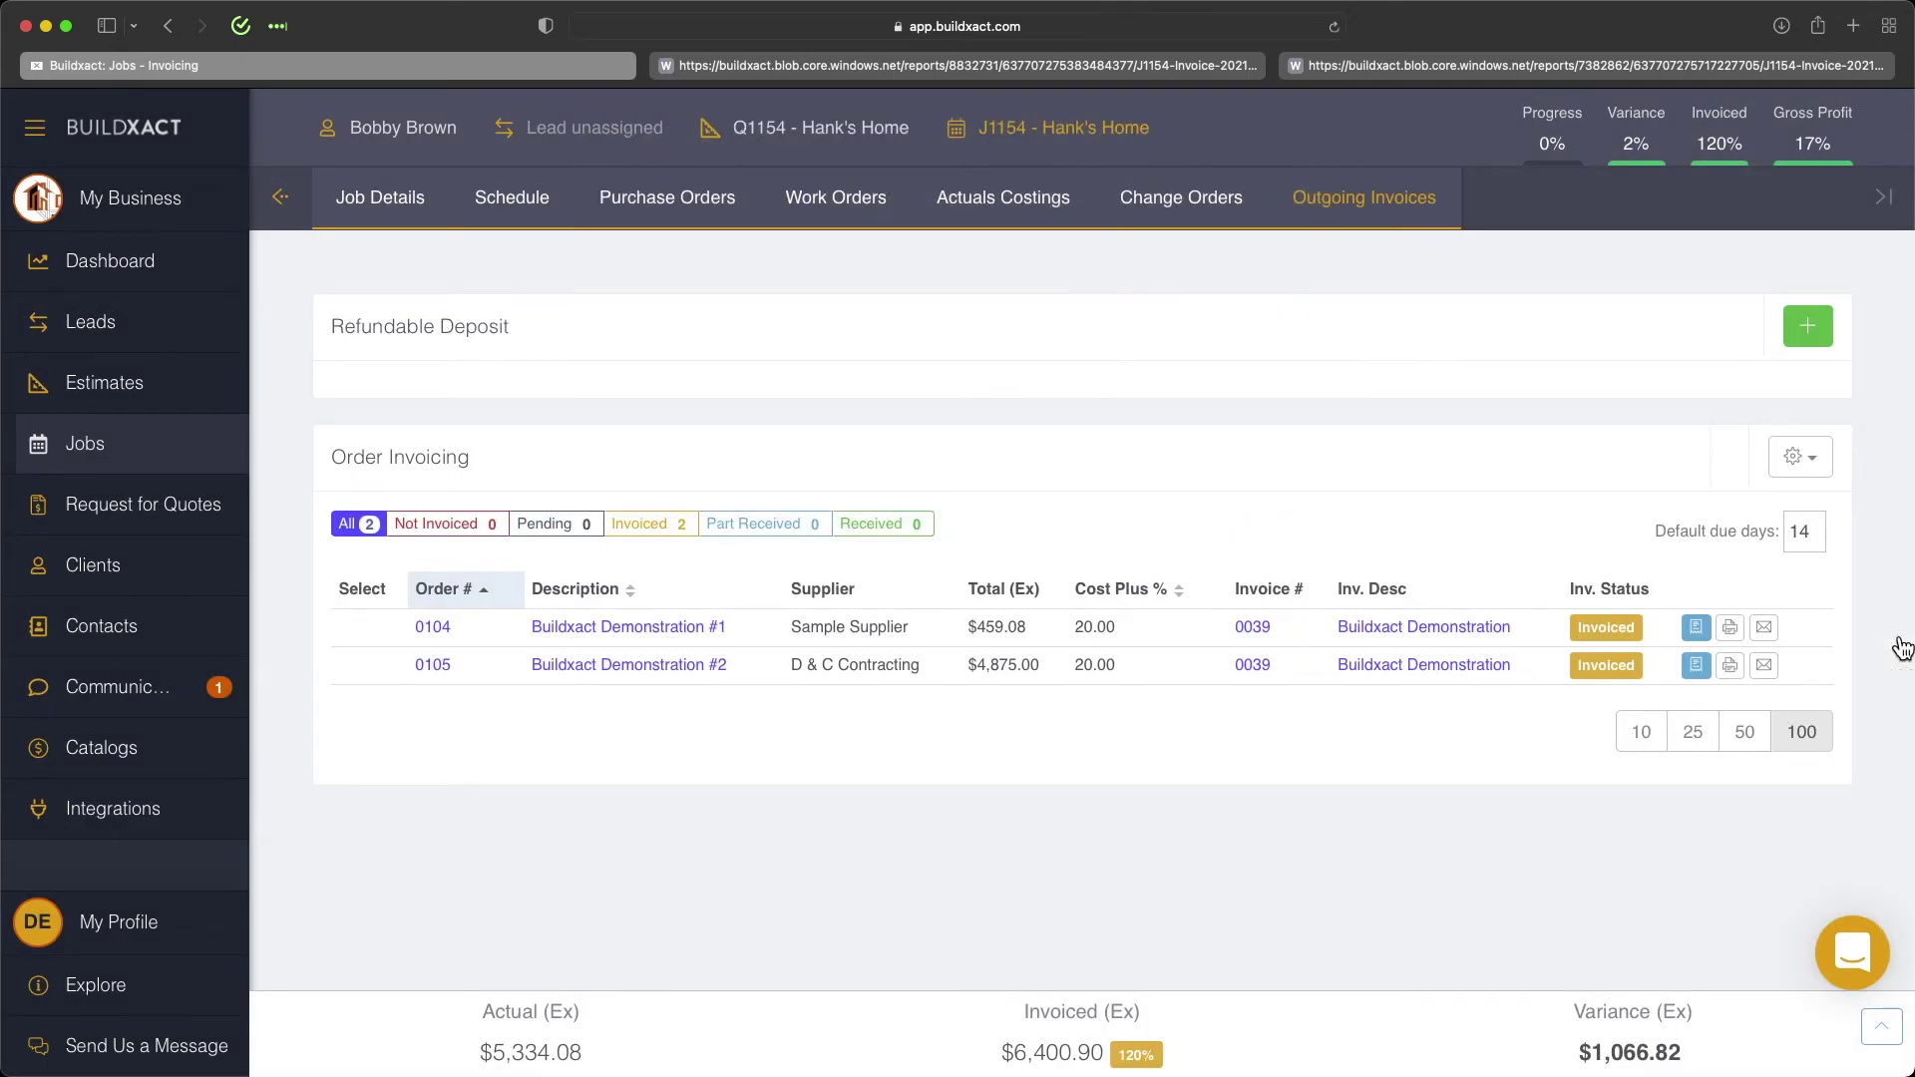
left_click(1797, 458)
left_click(1503, 454)
left_click(1799, 457)
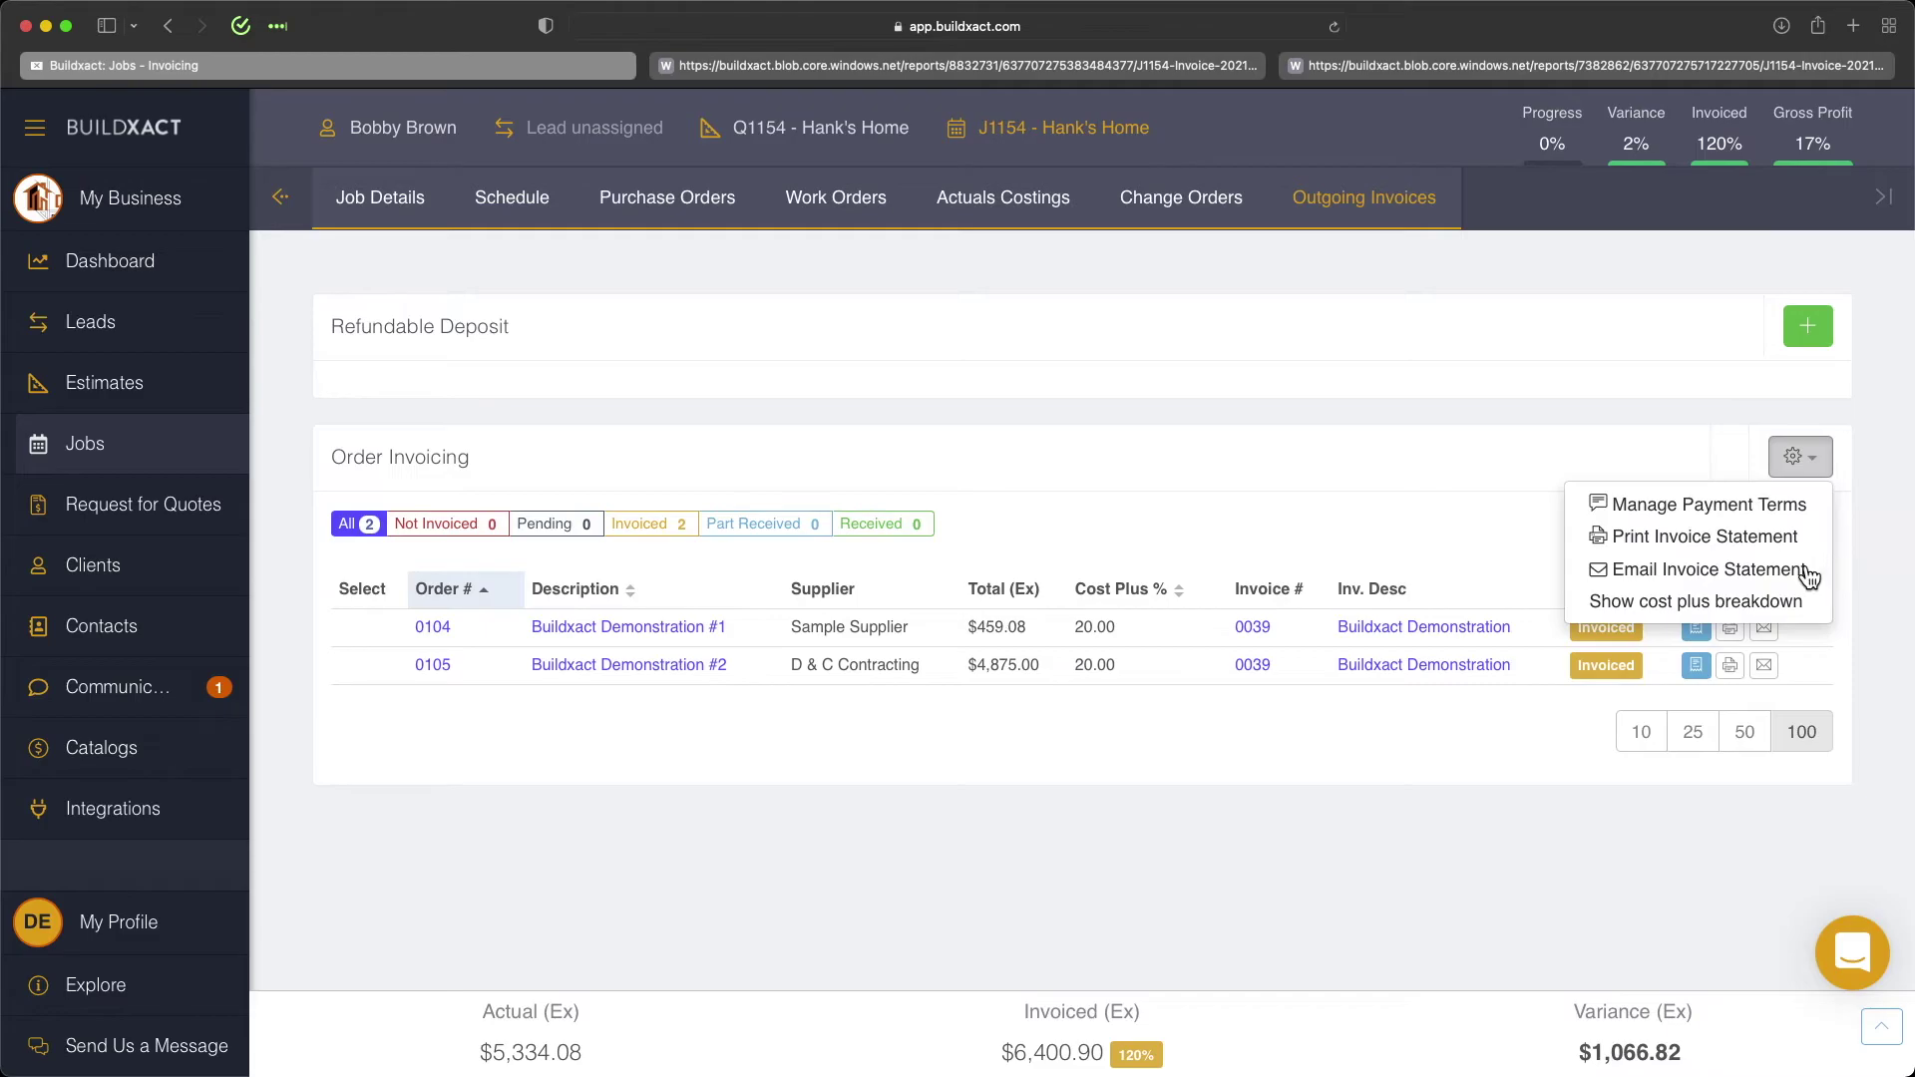
left_click(1761, 537)
left_click(824, 337)
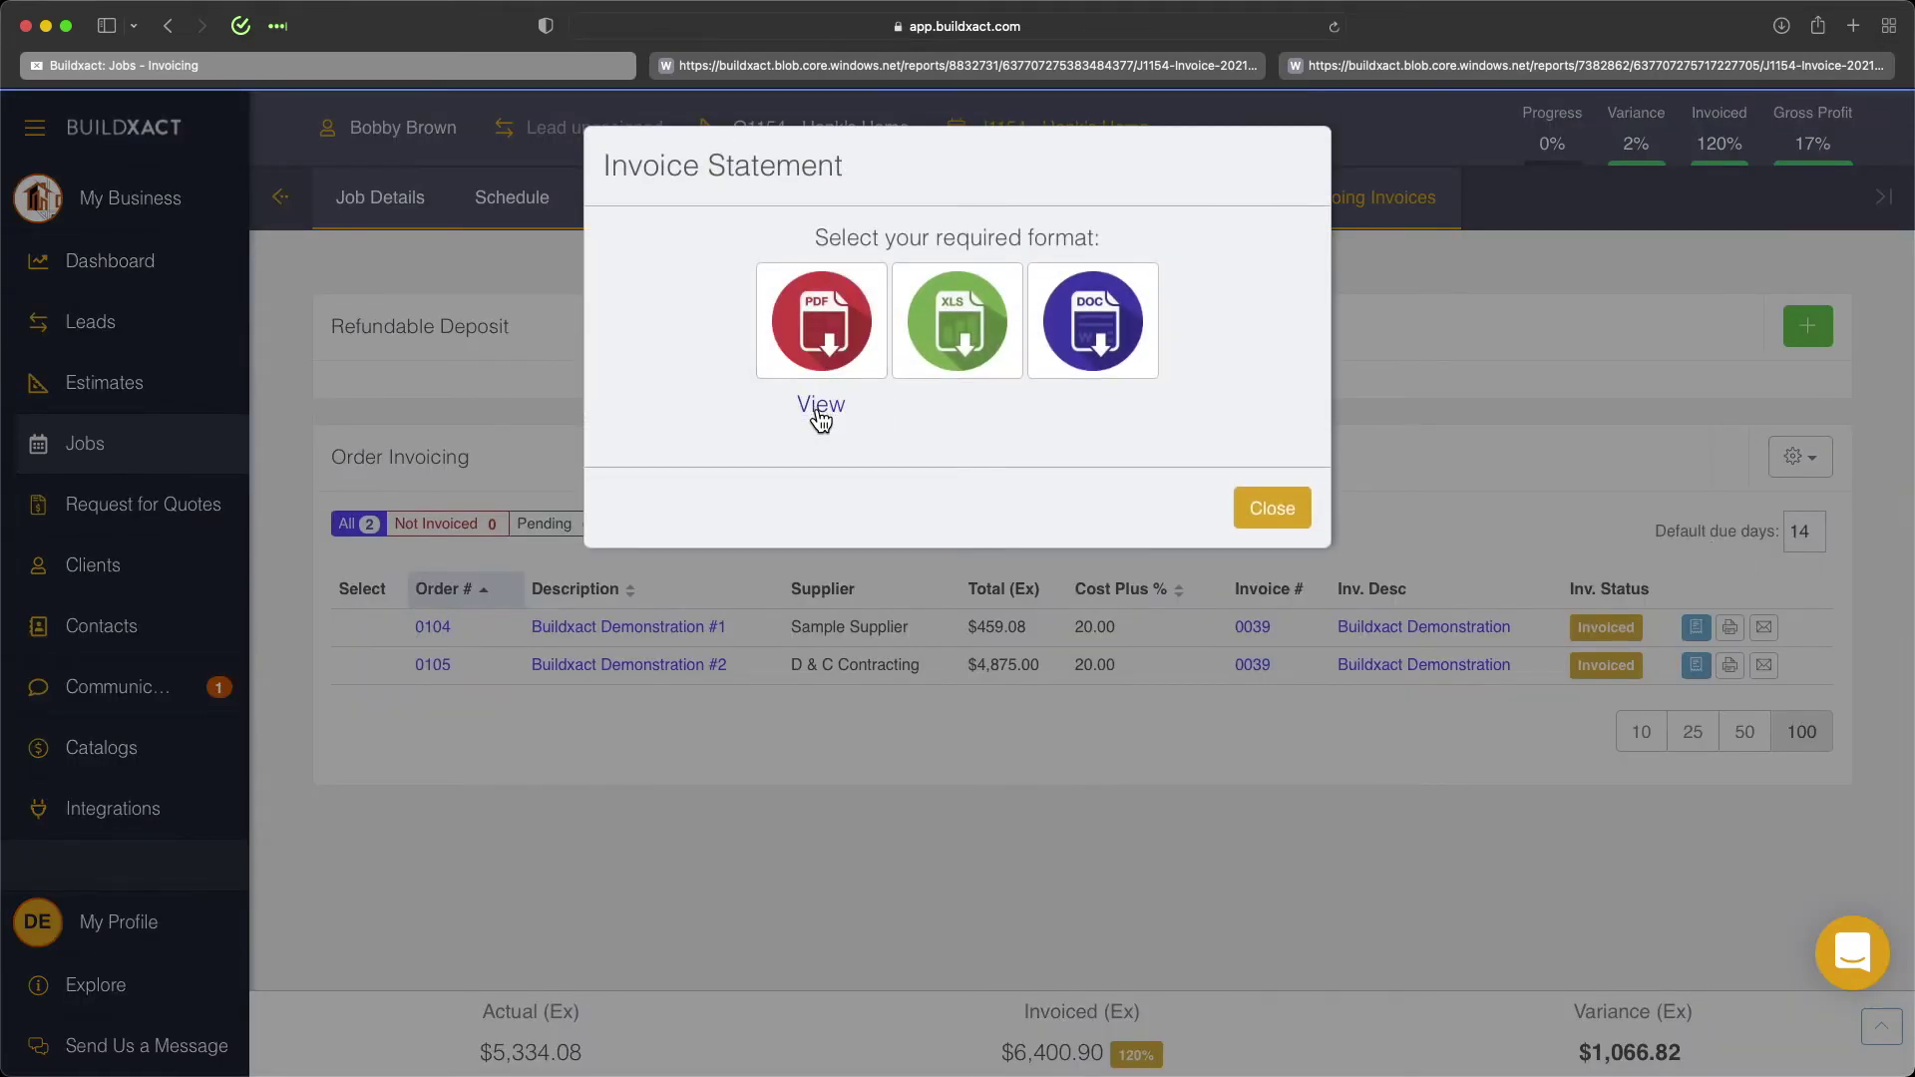
left_click(820, 406)
left_click(877, 1006)
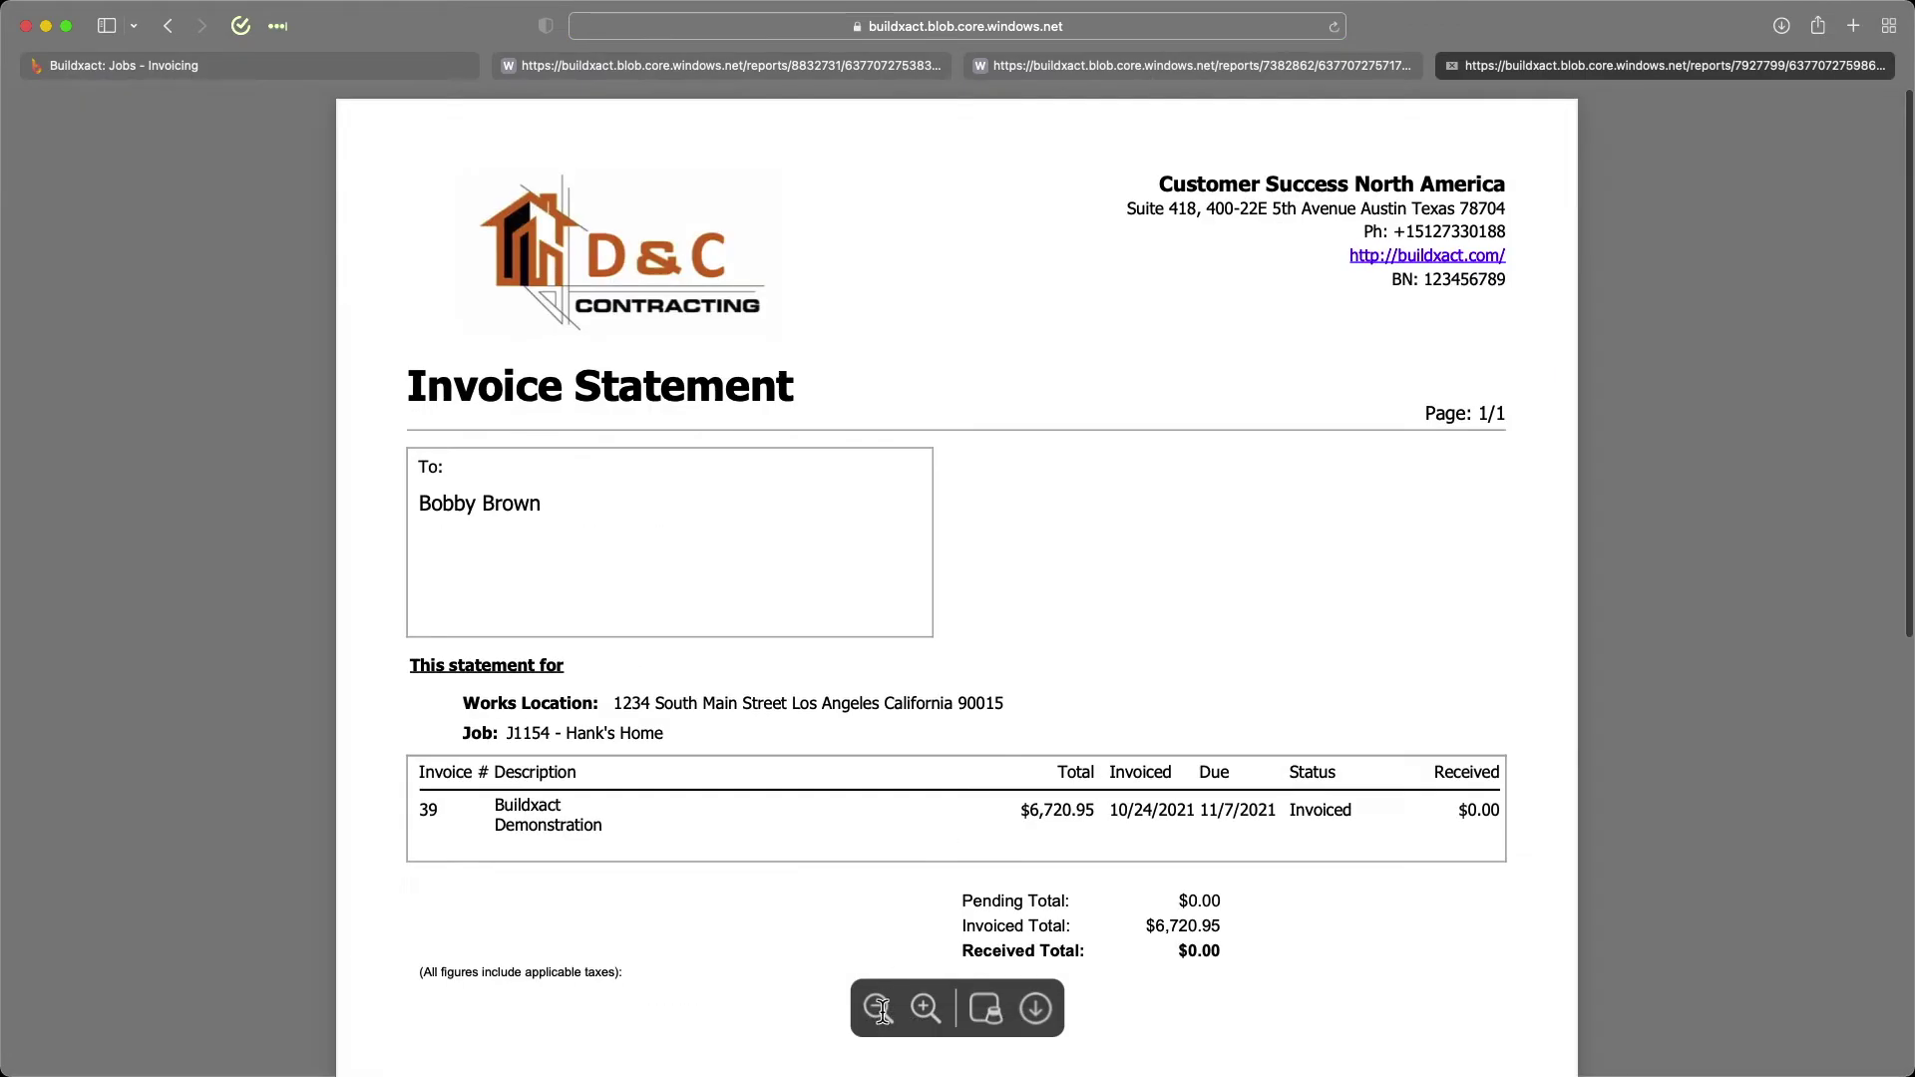
scroll(871, 780, "down", 3)
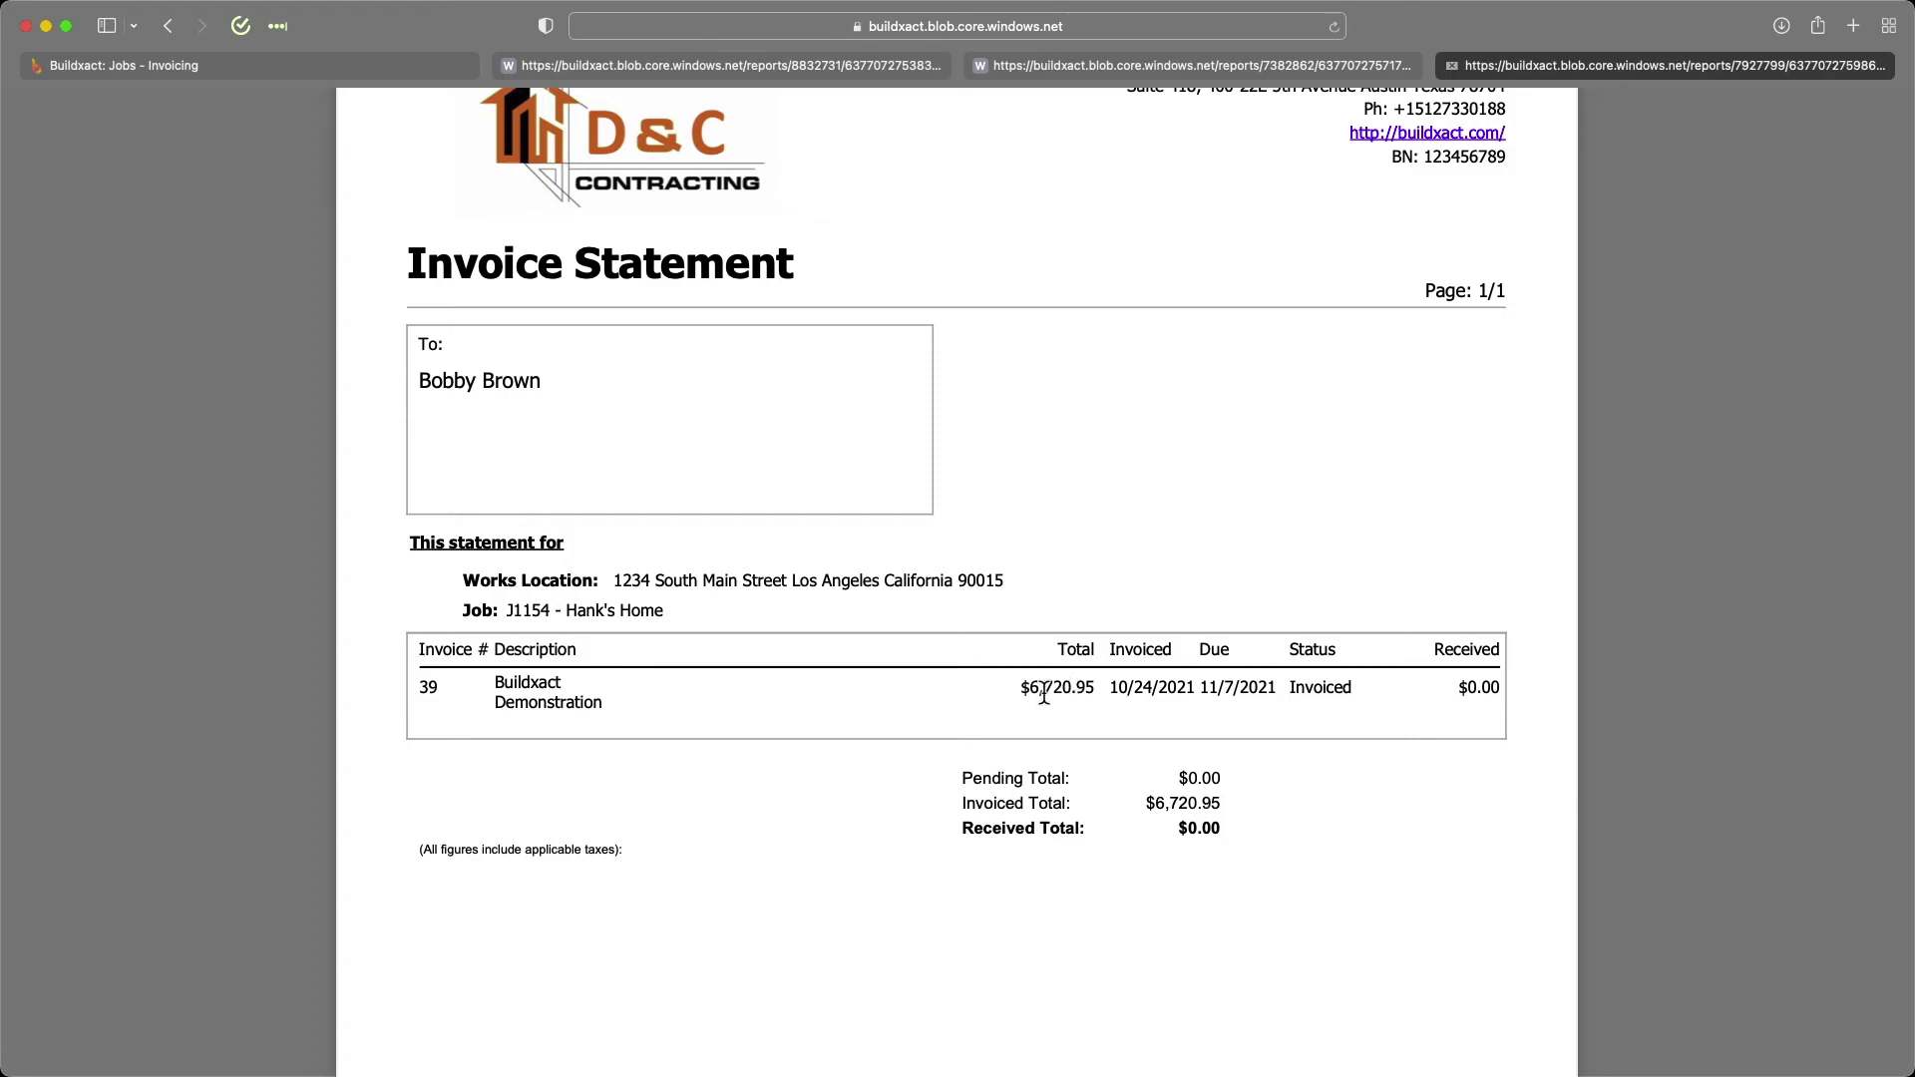
Set invoice 0039 to Received, record the $6,720.95 receipt, and save the invoice
left_click(287, 69)
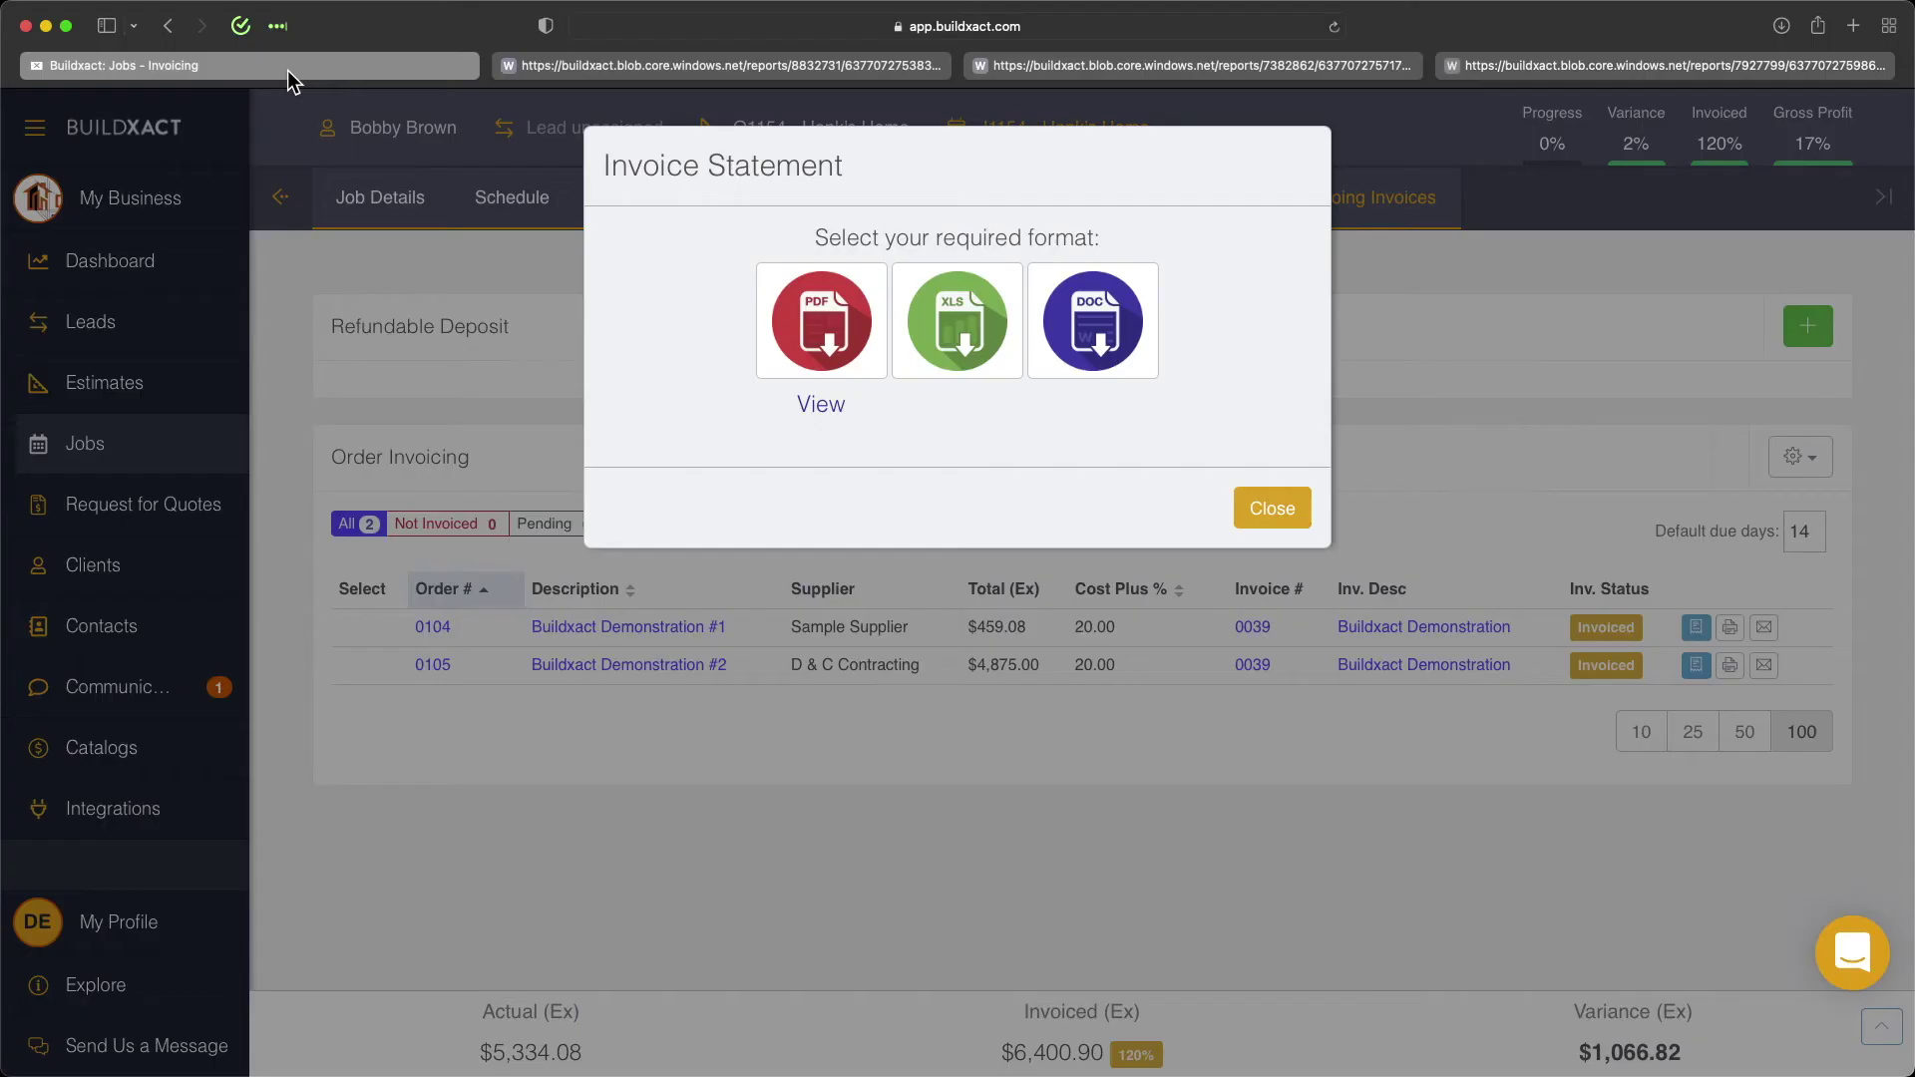
left_click(1271, 509)
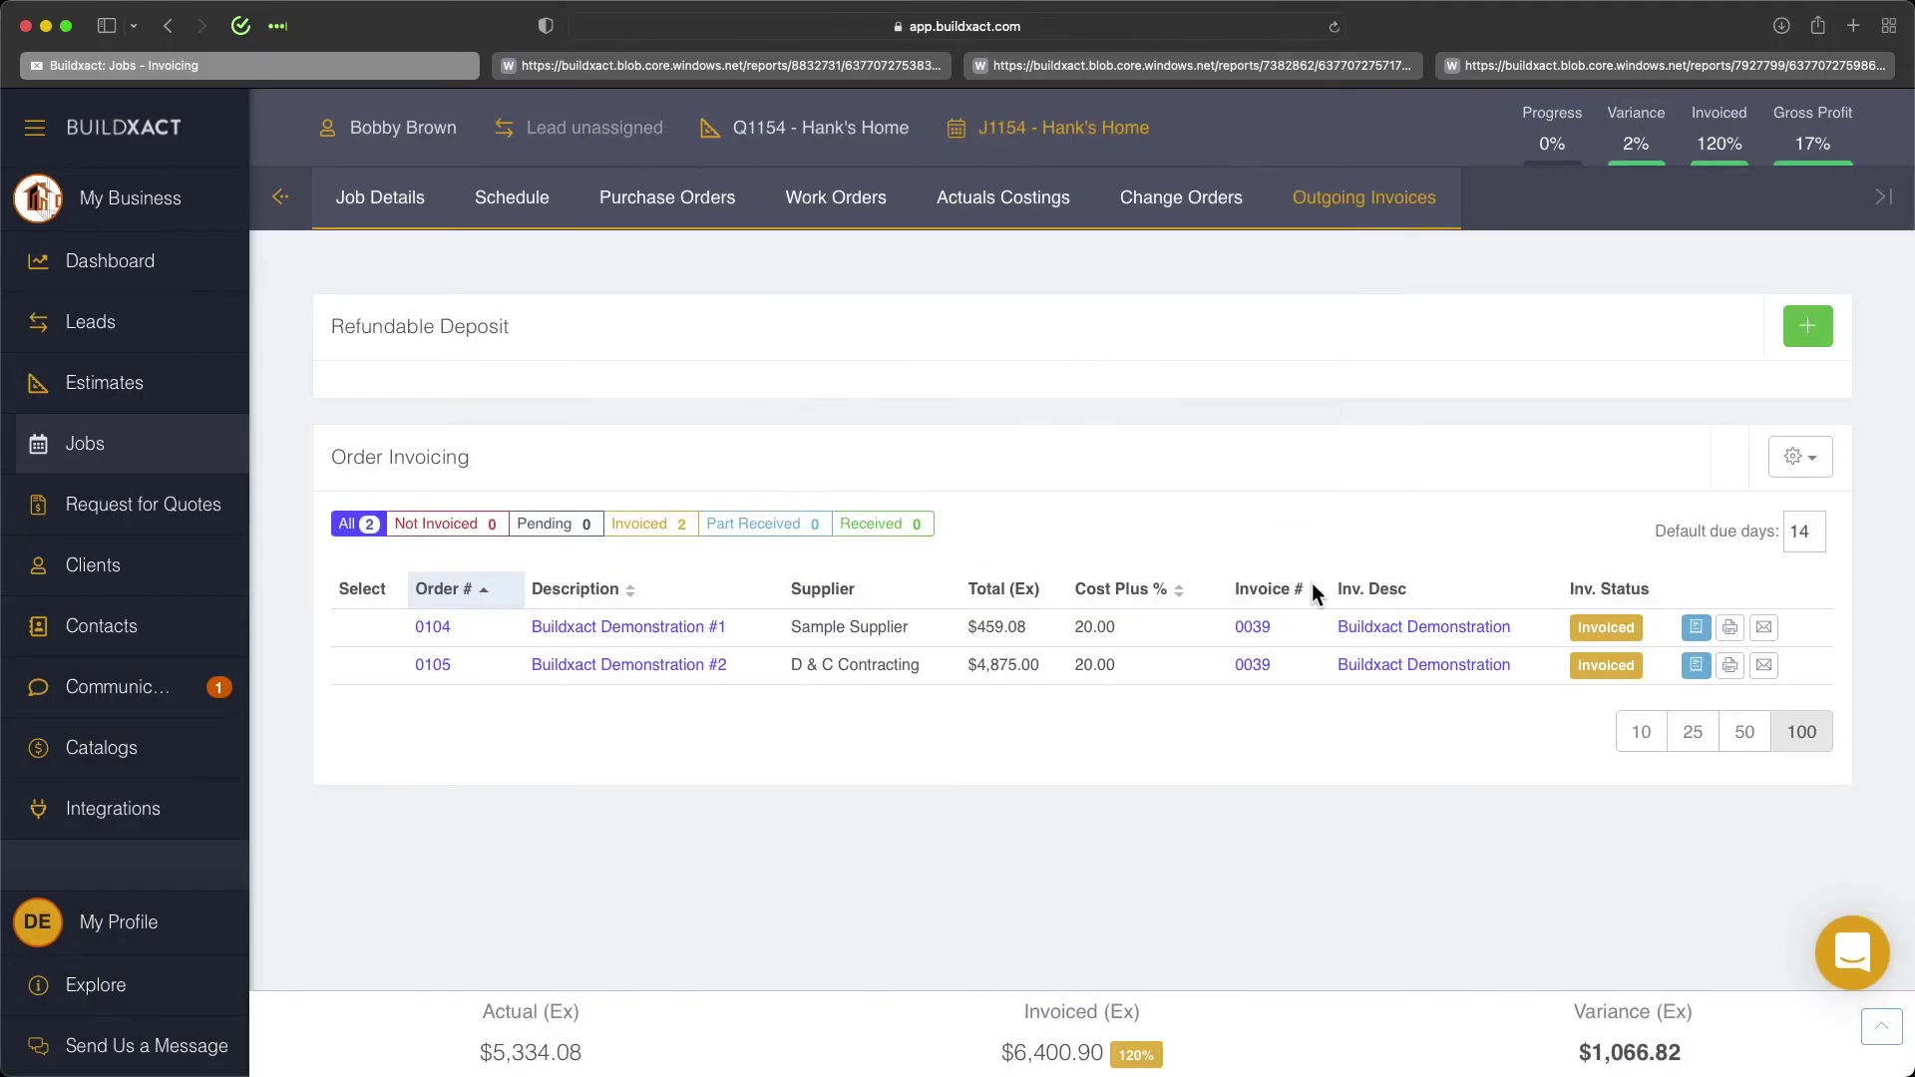
left_click(1396, 628)
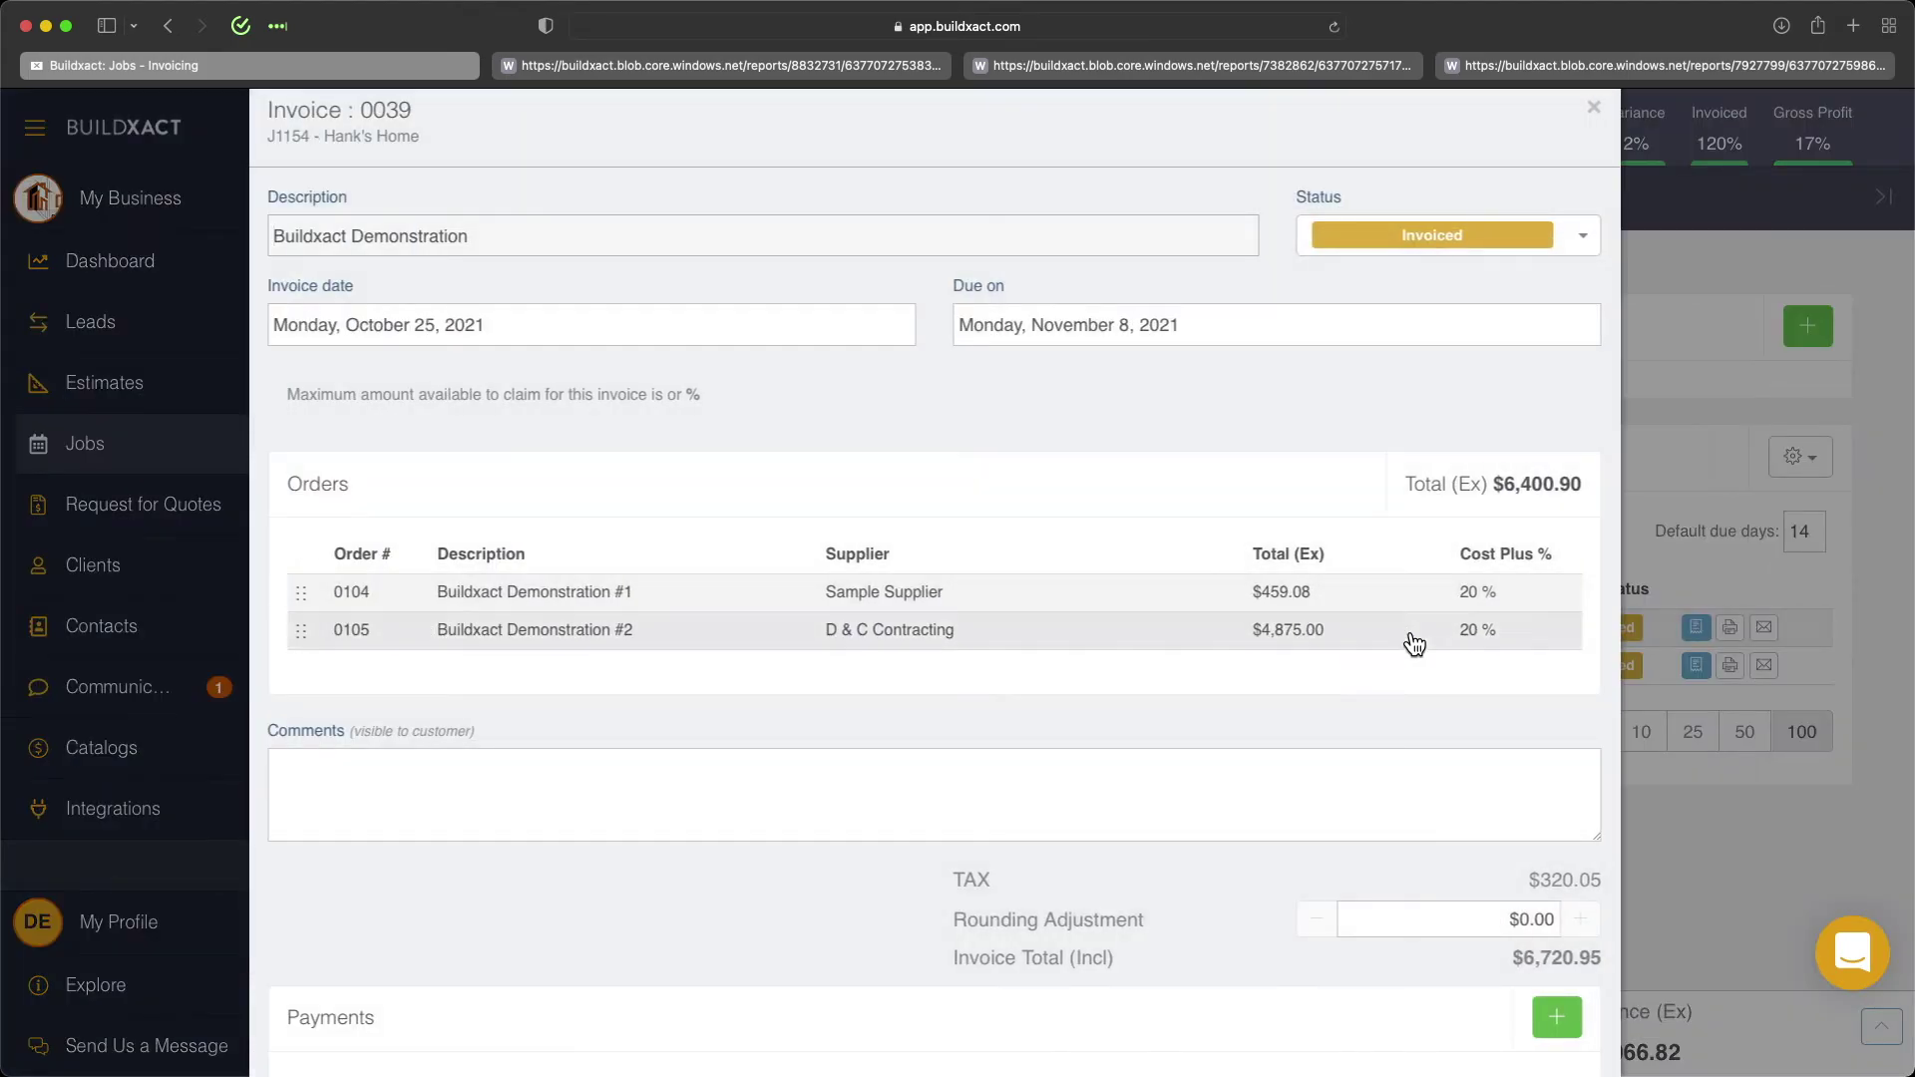
left_click(1412, 238)
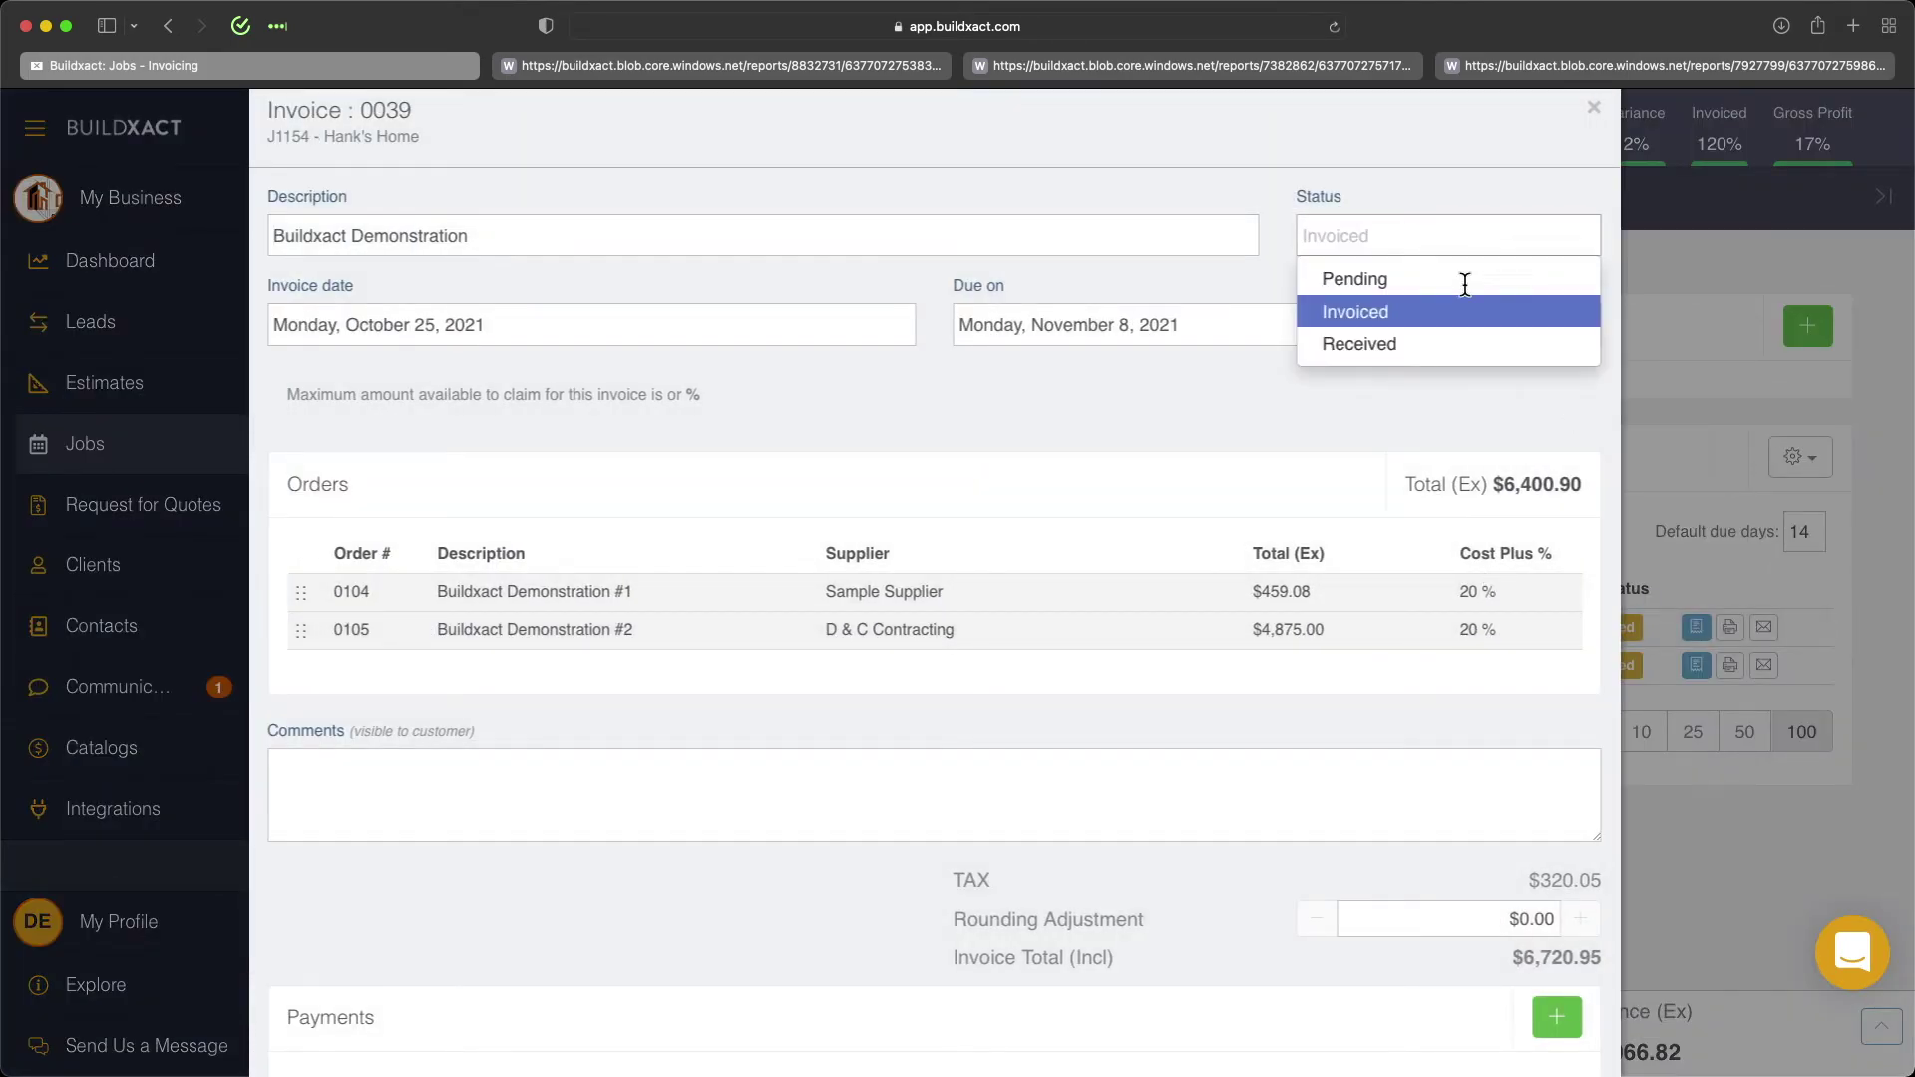
left_click(1361, 344)
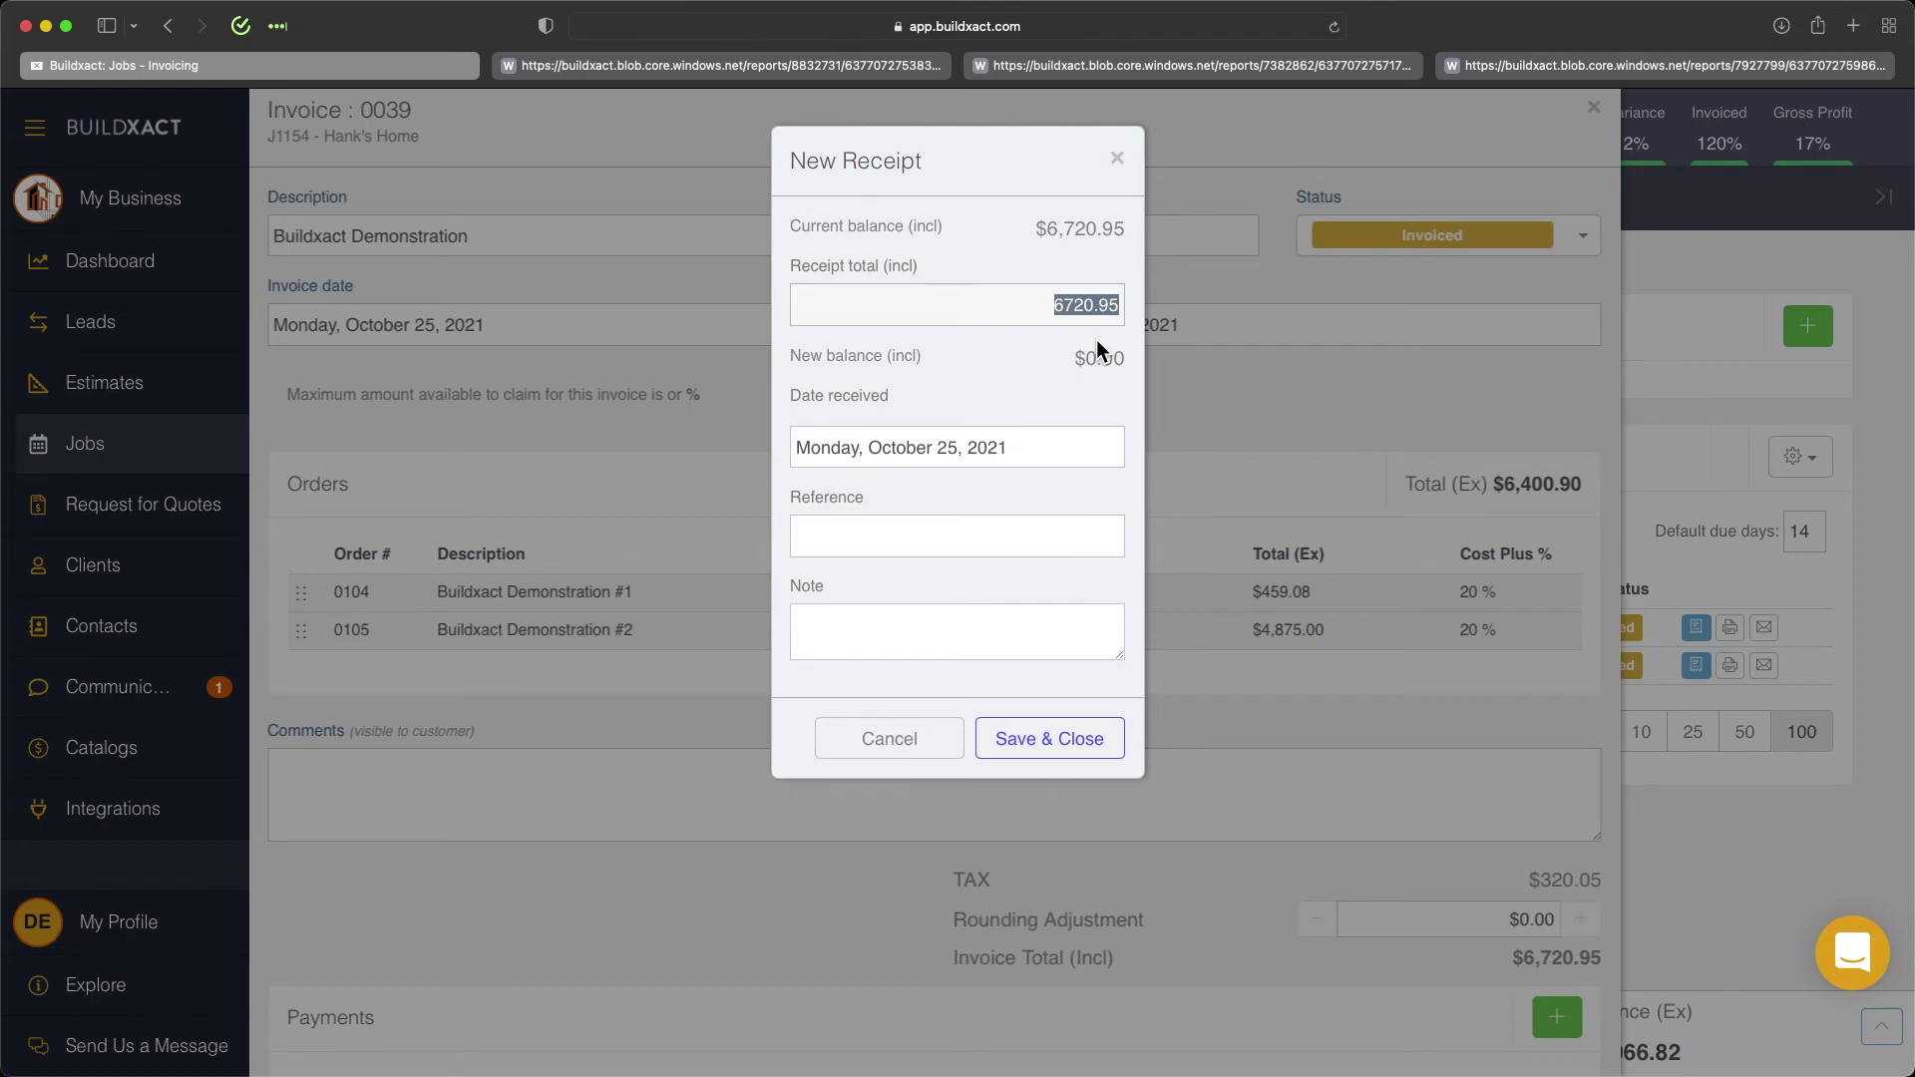
left_click(1057, 750)
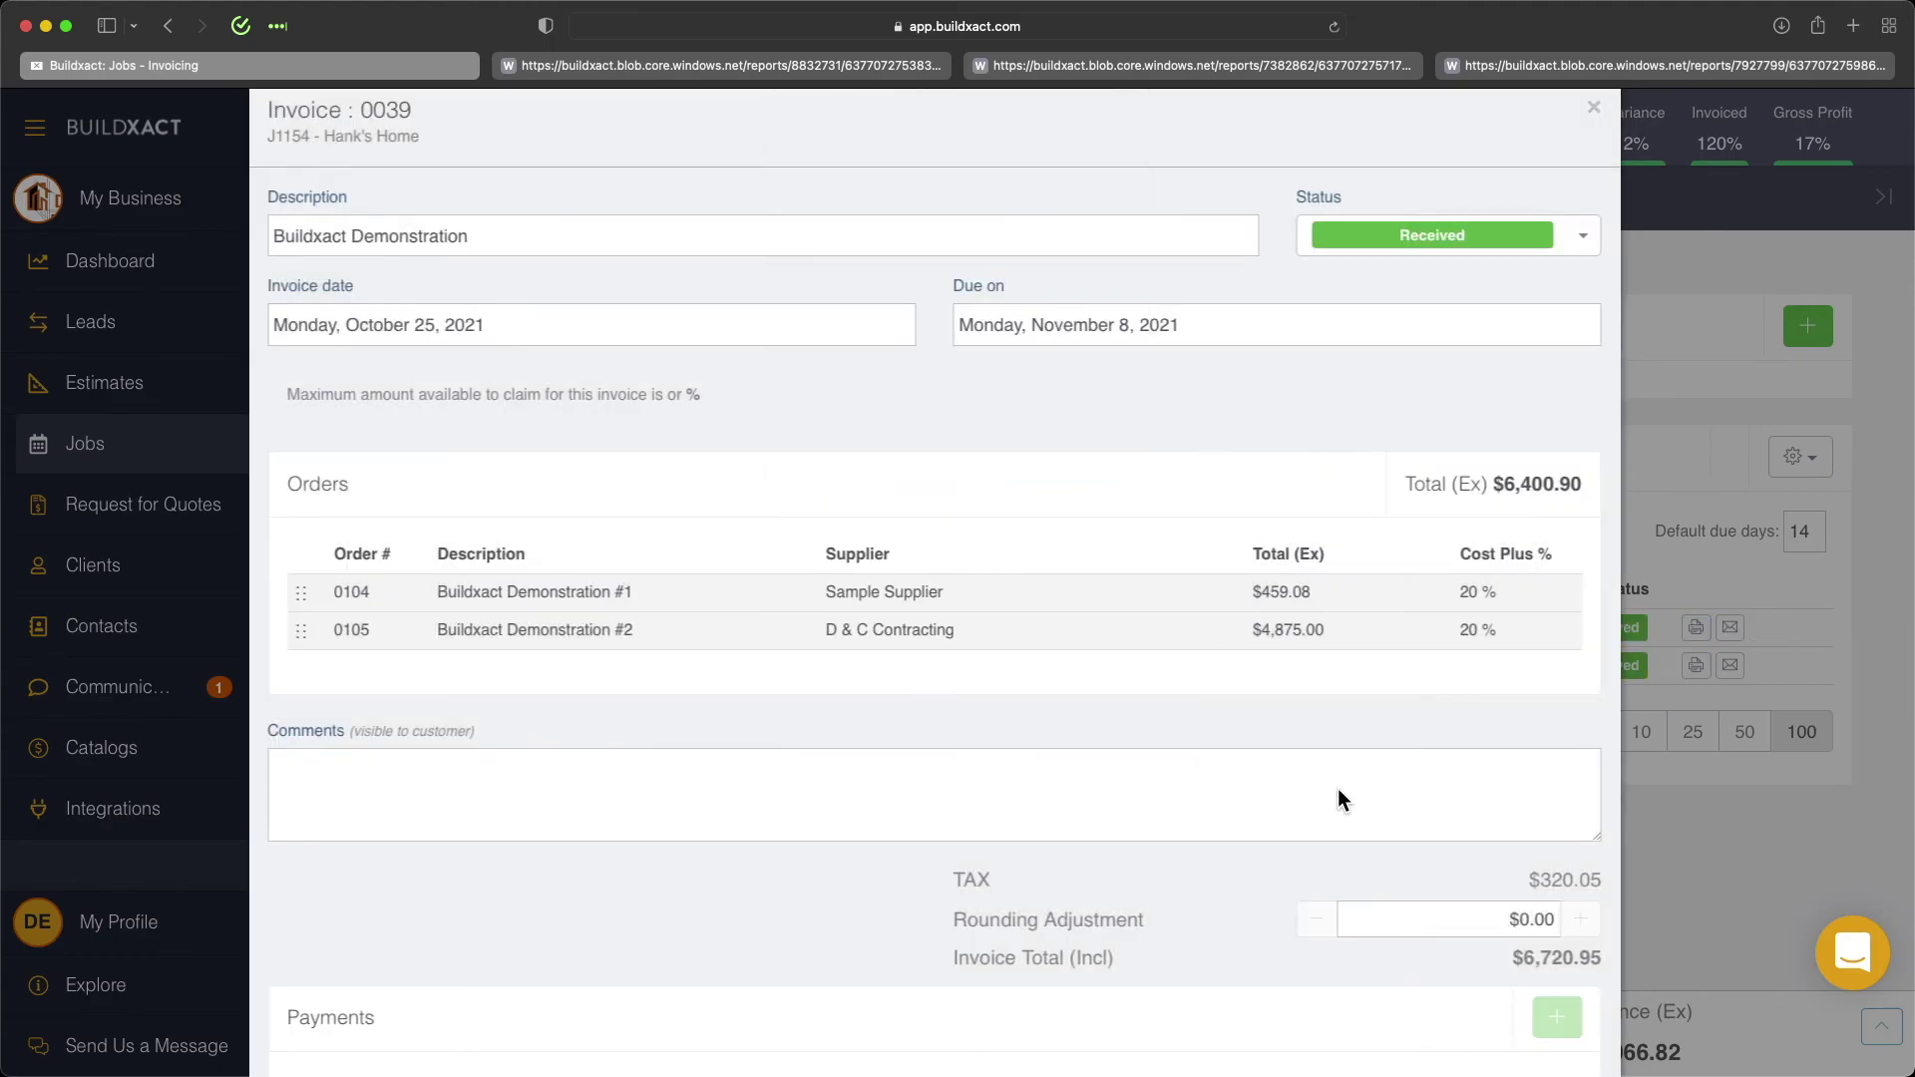
scroll(1340, 790, "down", 3)
left_click(1386, 1032)
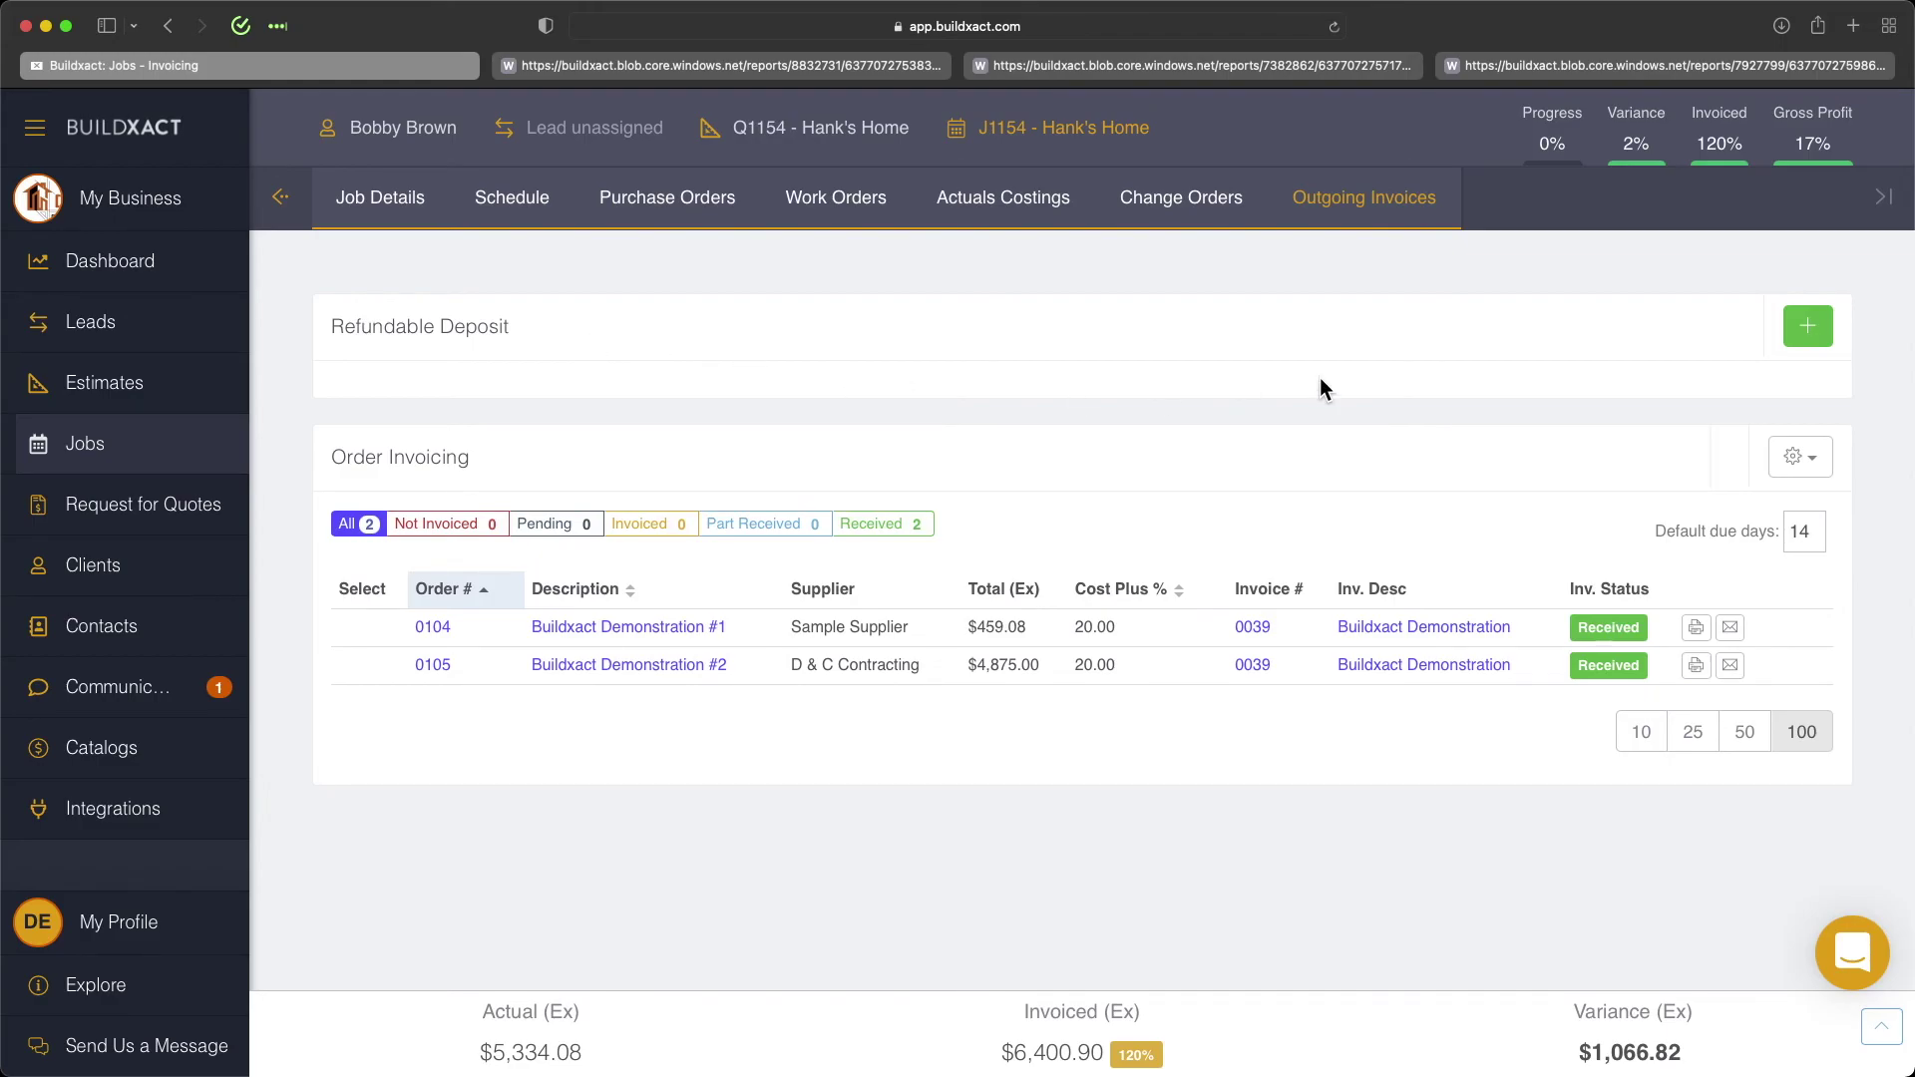
left_click(1808, 326)
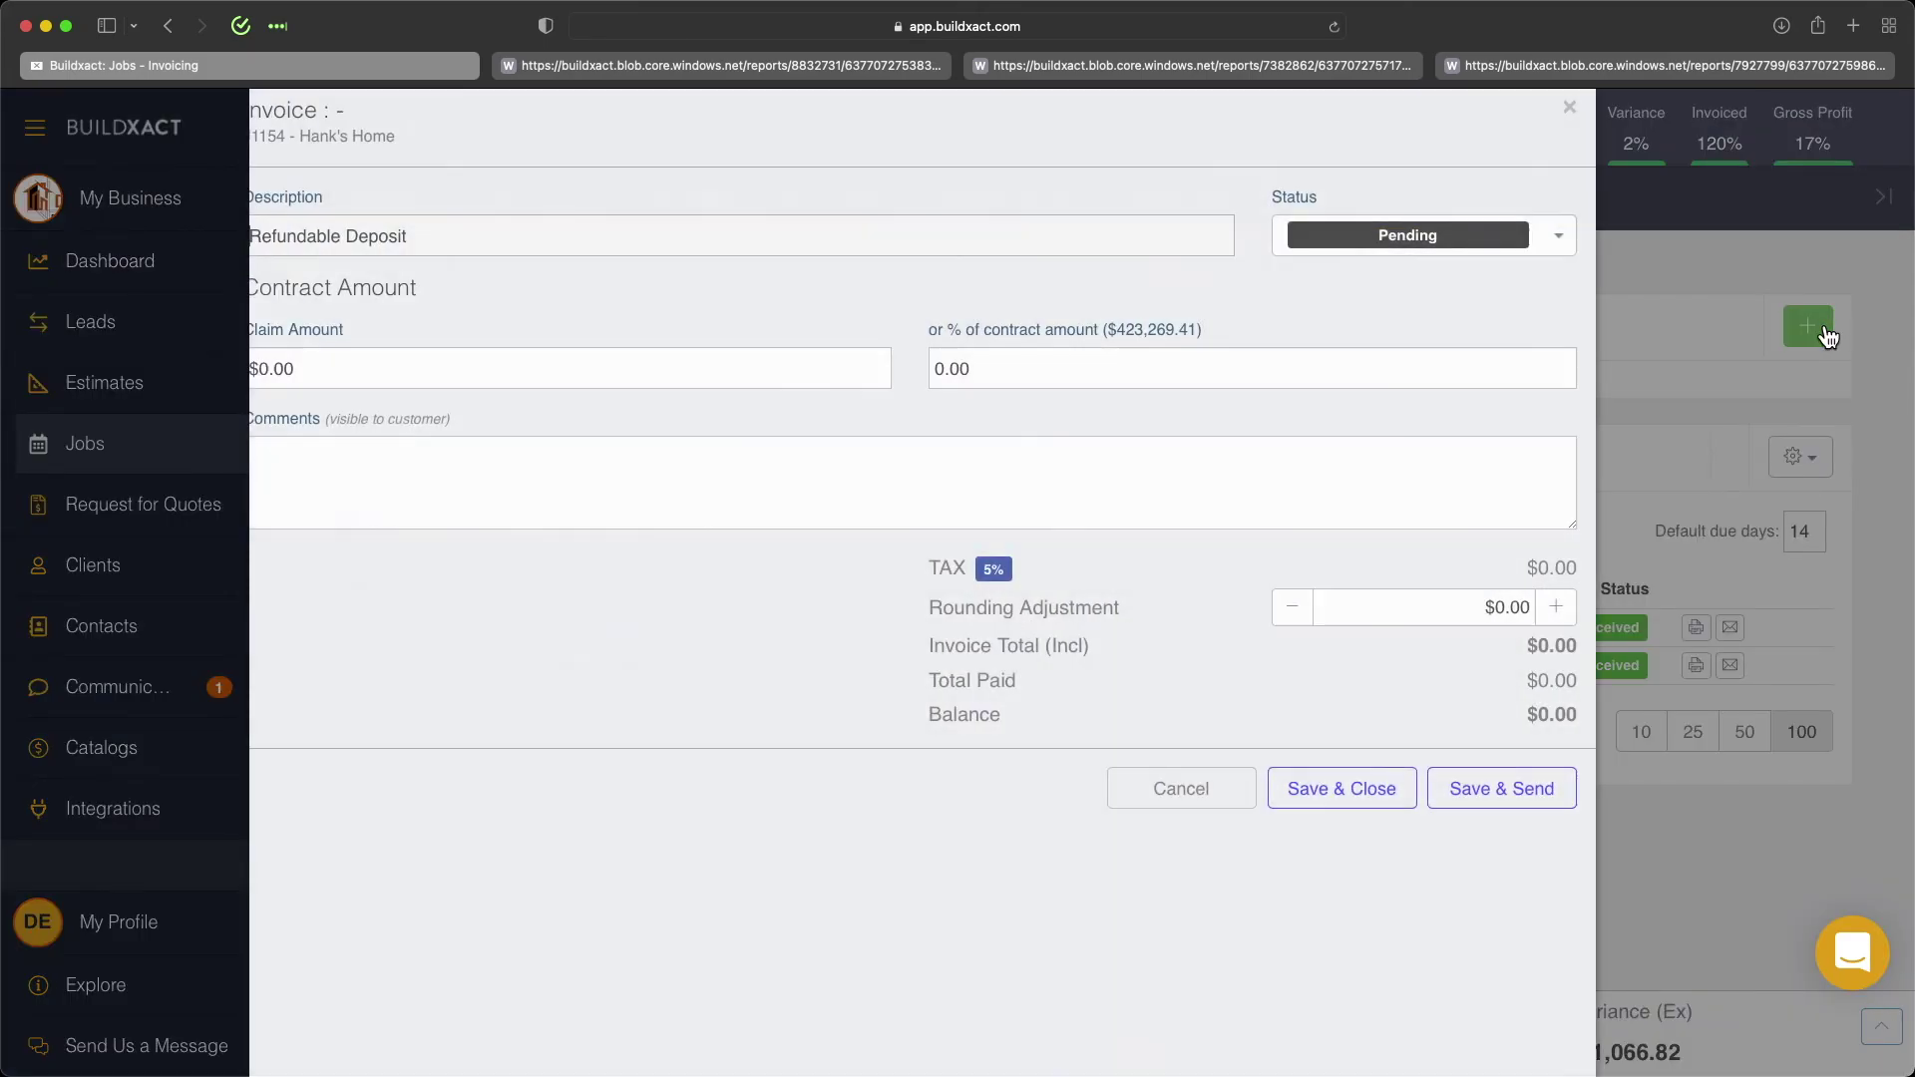
left_click(376, 367)
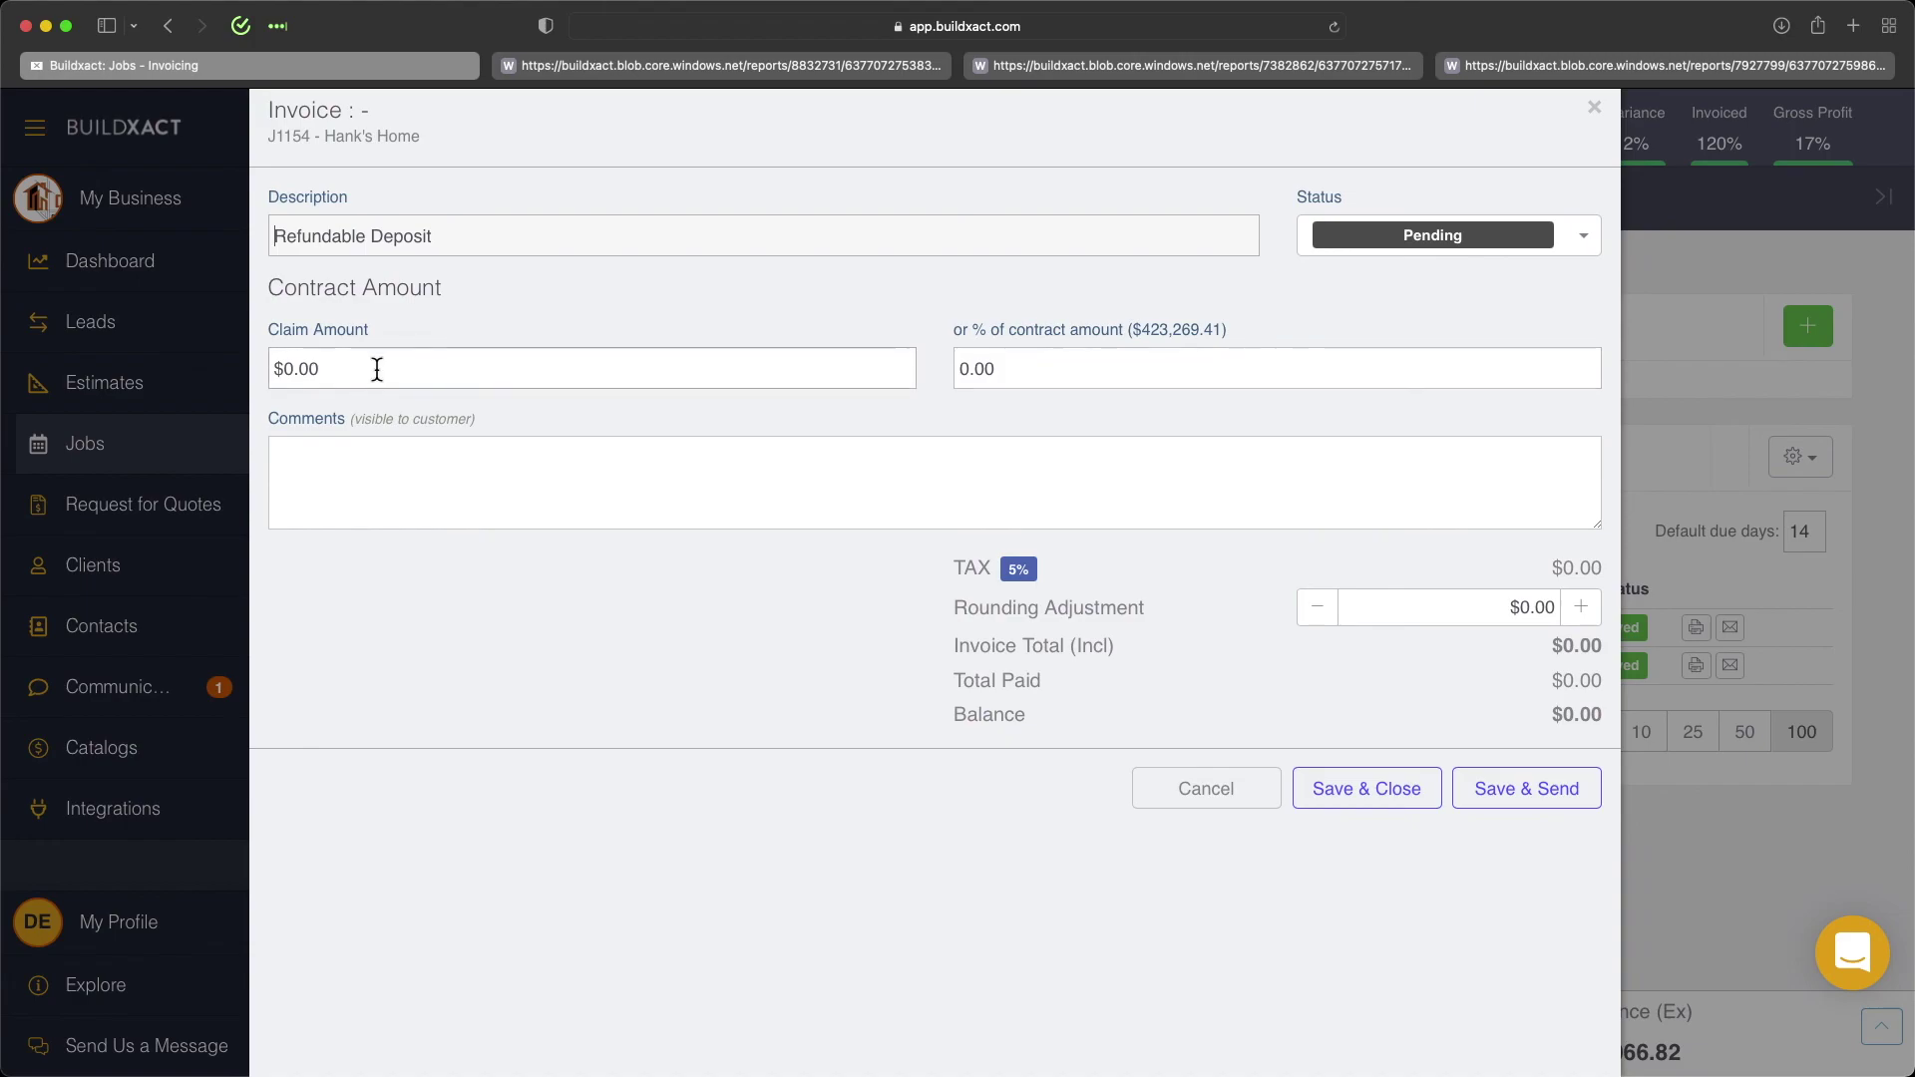
key("BackSpace")
type("1000")
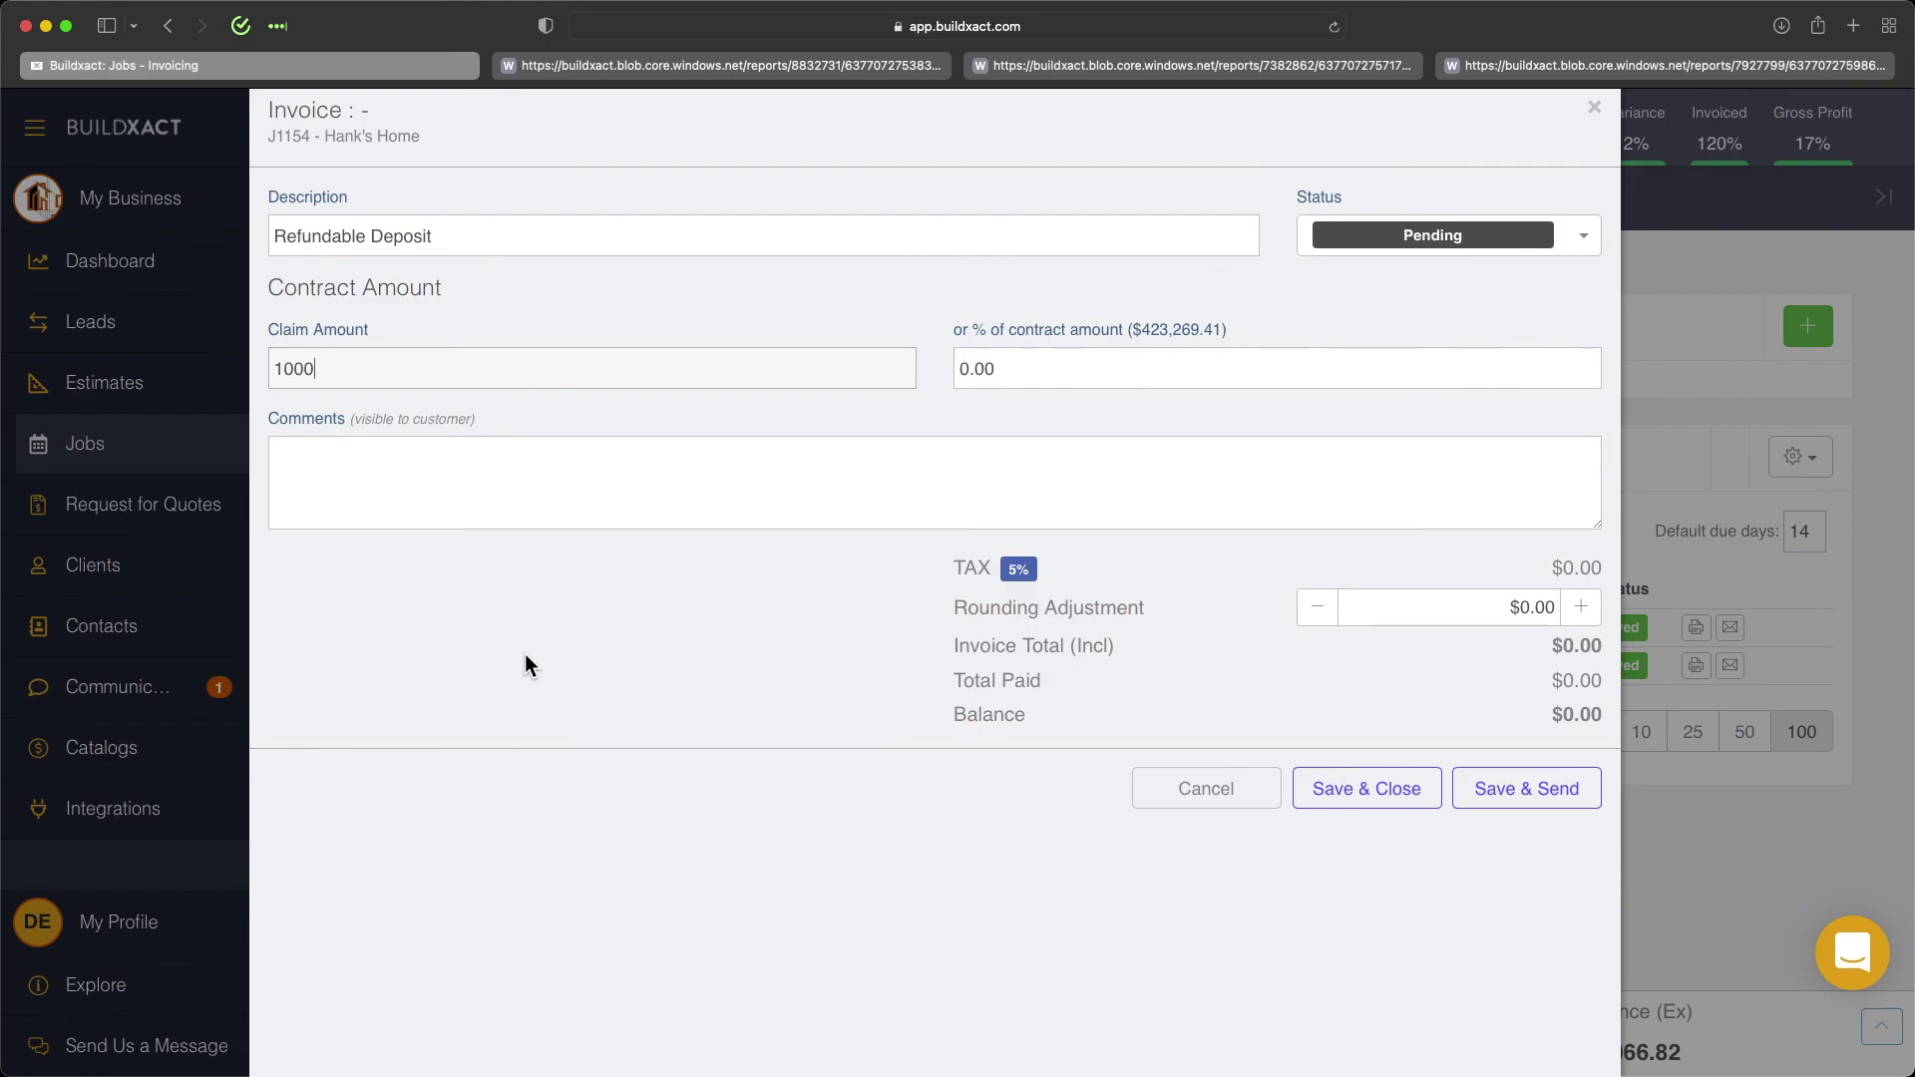
left_click(1183, 795)
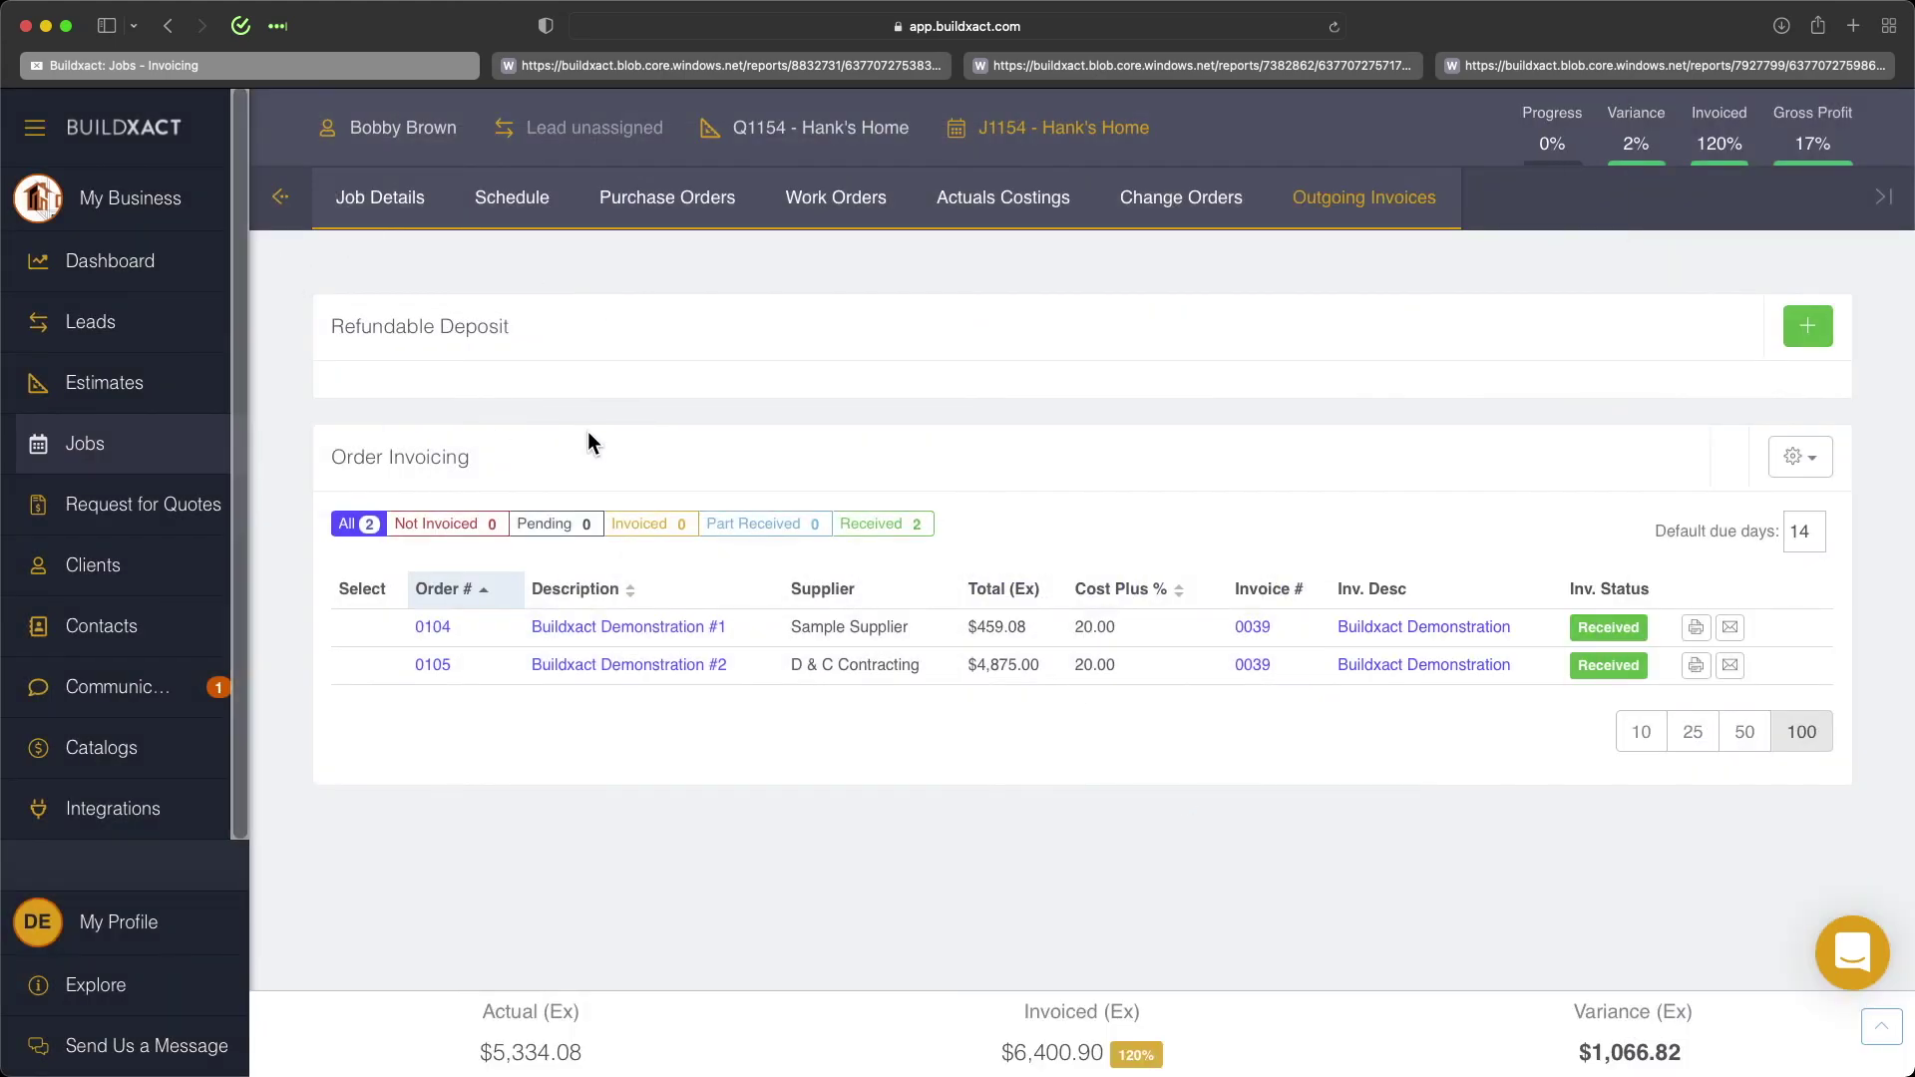